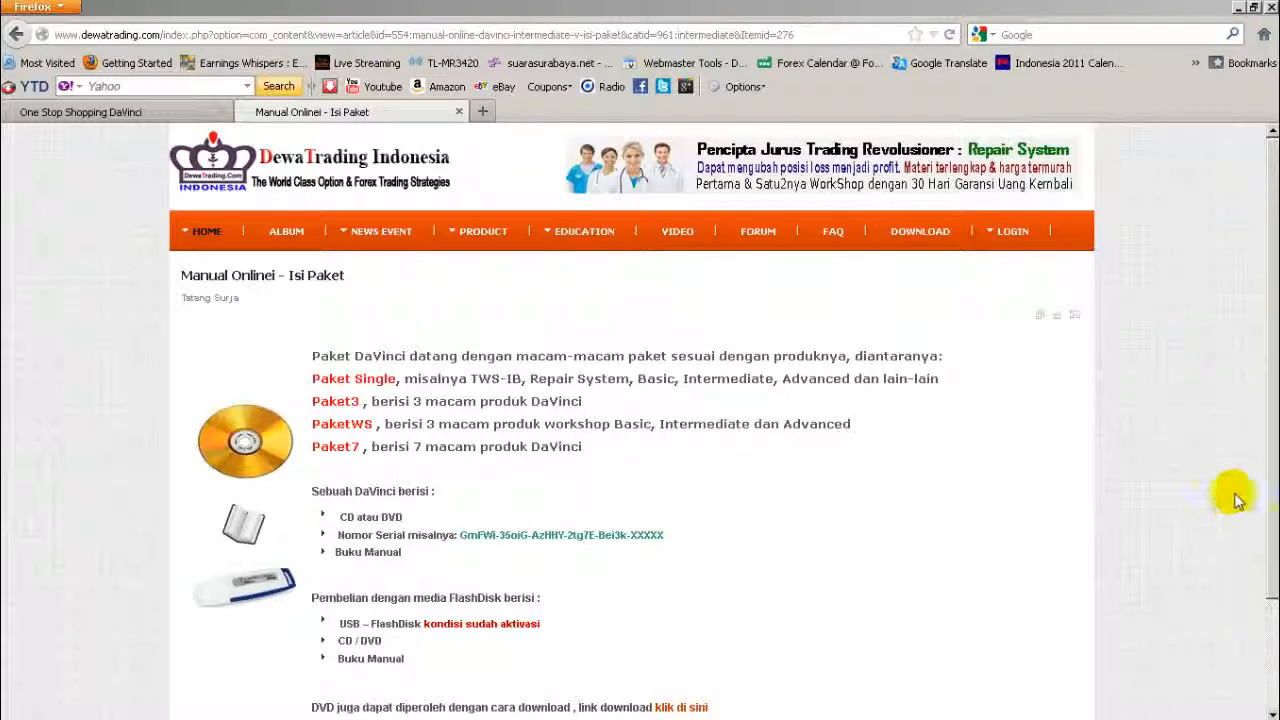
Step: Scroll the article and highlight the CD atau DVD item, example serial number and Buku Manual item
{"action": "scroll", "coordinate": [1271, 400], "scroll_direction": "down", "scroll_amount": 3}
{"action": "scroll", "coordinate": [1070, 490], "scroll_direction": "down", "scroll_amount": 3}
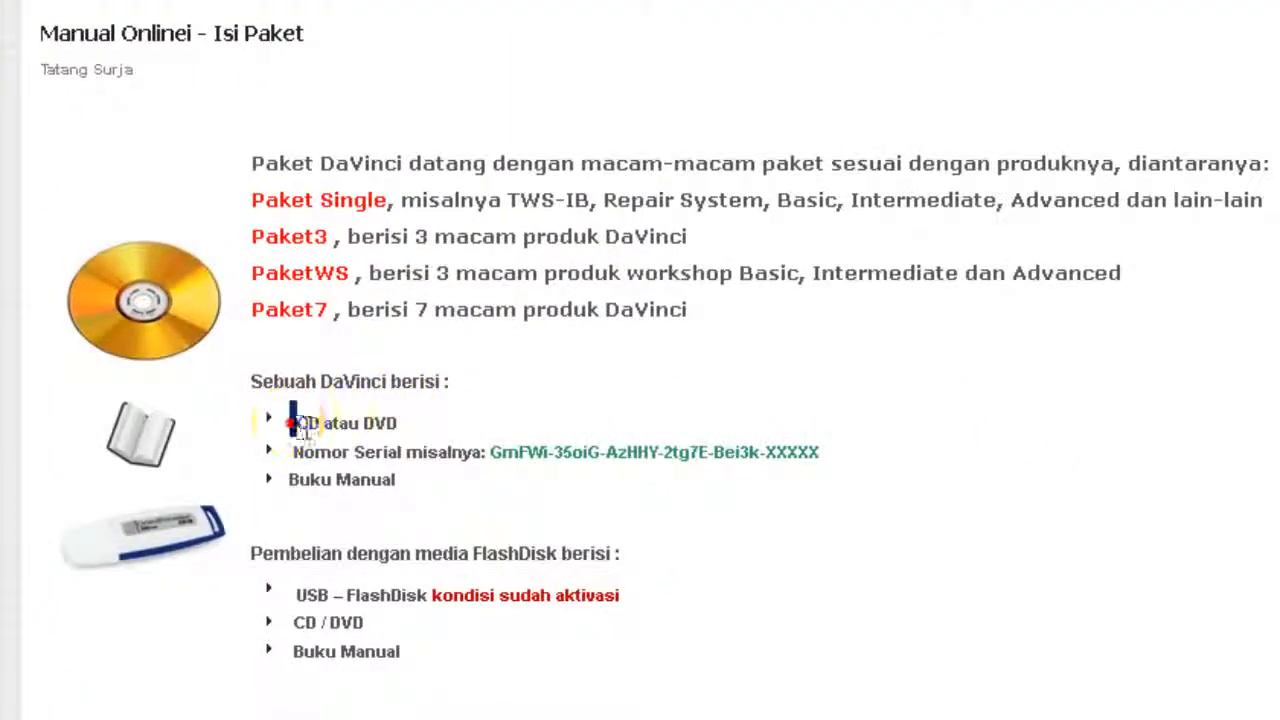
{"action": "left_click_drag", "start_coordinate": [291, 421], "coordinate": [398, 425]}
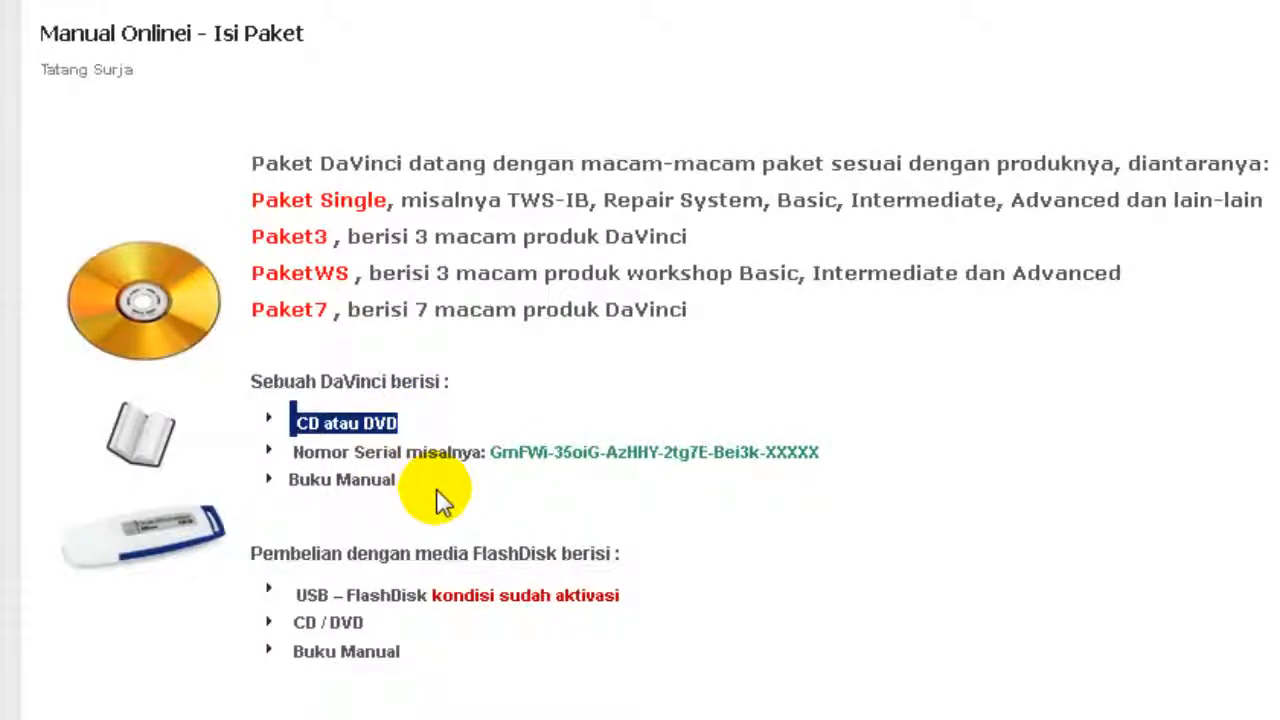
{"action": "left_click", "coordinate": [436, 490]}
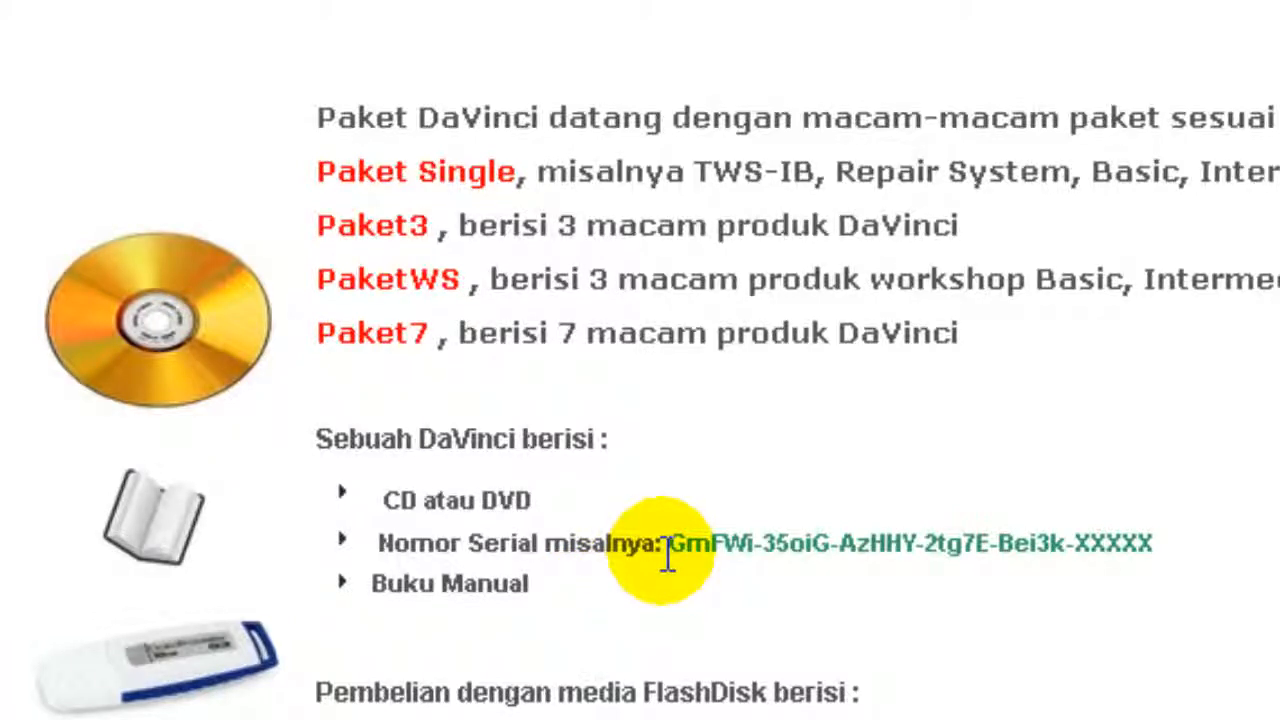
{"action": "left_click_drag", "start_coordinate": [670, 555], "coordinate": [1178, 563]}
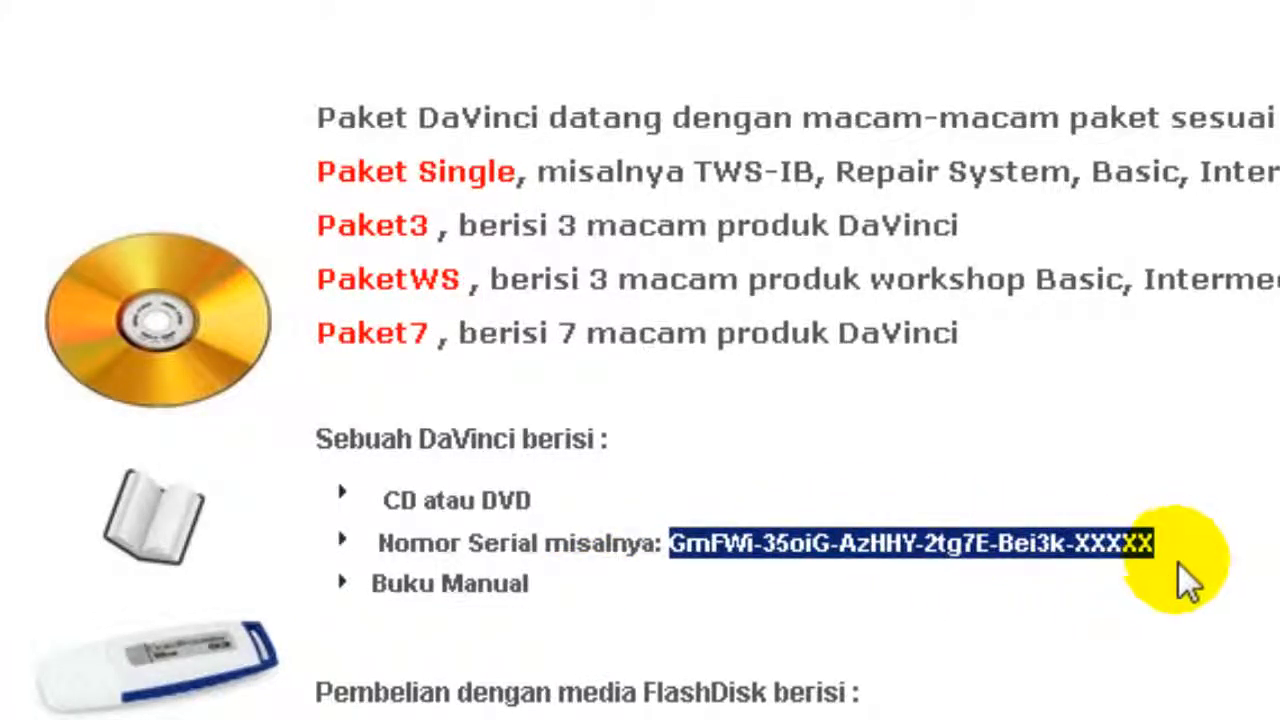
{"action": "left_click", "coordinate": [558, 589]}
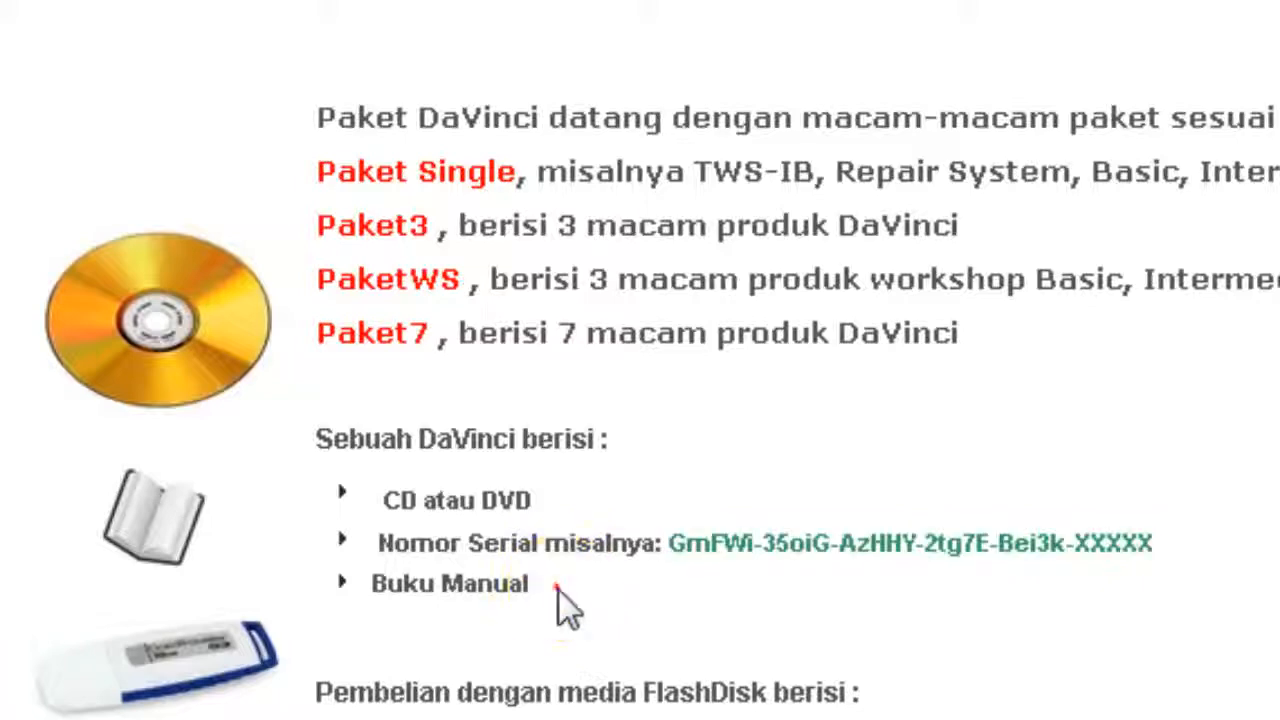
{"action": "left_click_drag", "start_coordinate": [558, 589], "coordinate": [371, 605]}
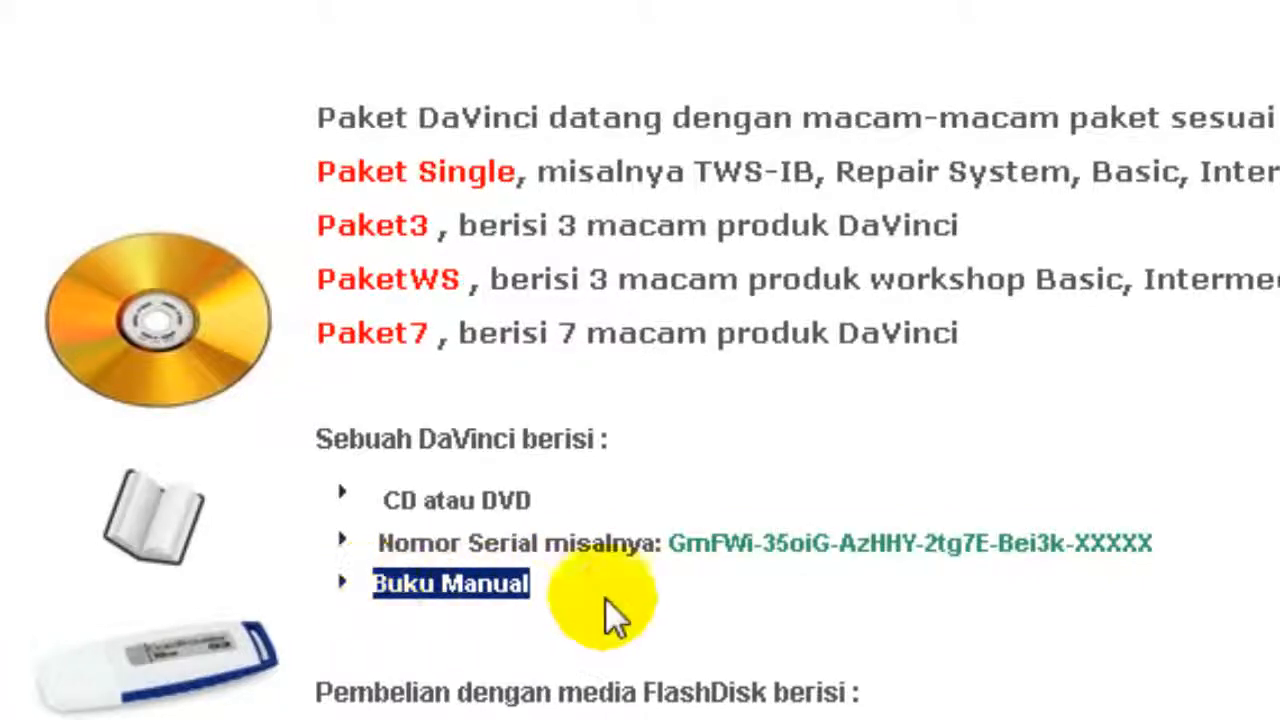
{"action": "left_click", "coordinate": [697, 613]}
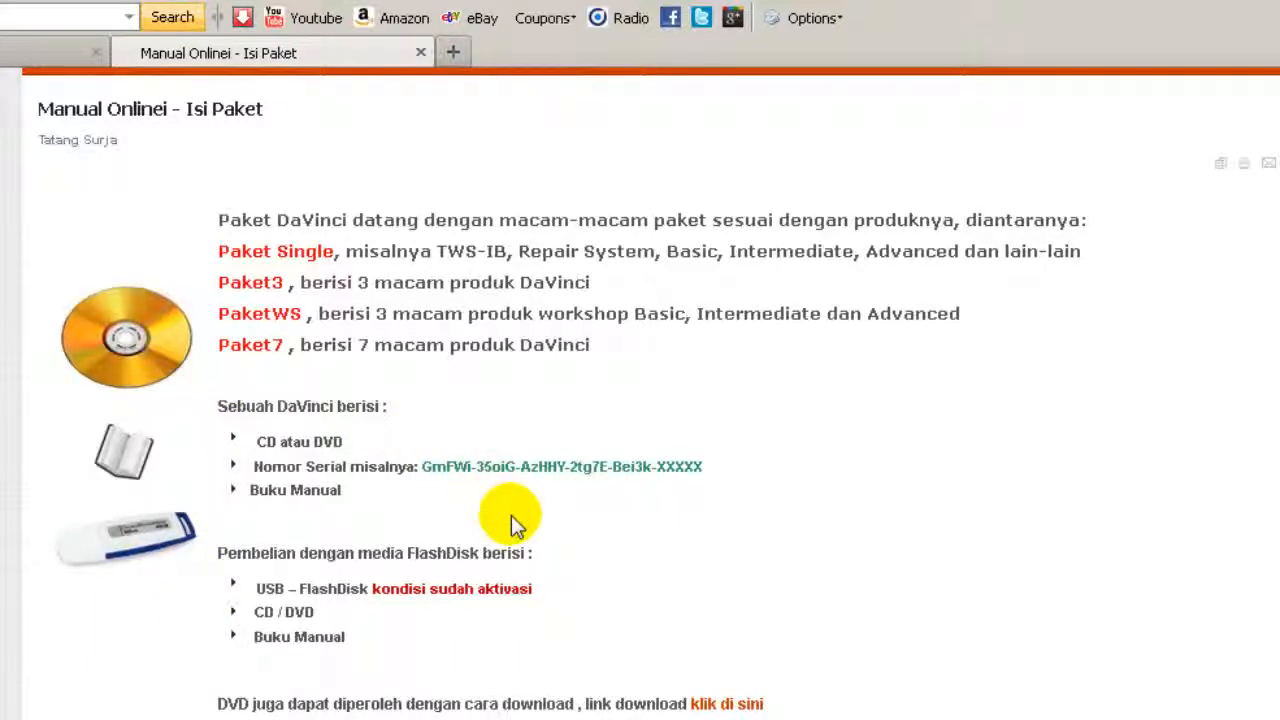
Step: Go back, open PRODUCT > Video Tutorial DaVinci, and open the Manual Book list in a new tab
{"action": "key", "text": "alt+Left"}
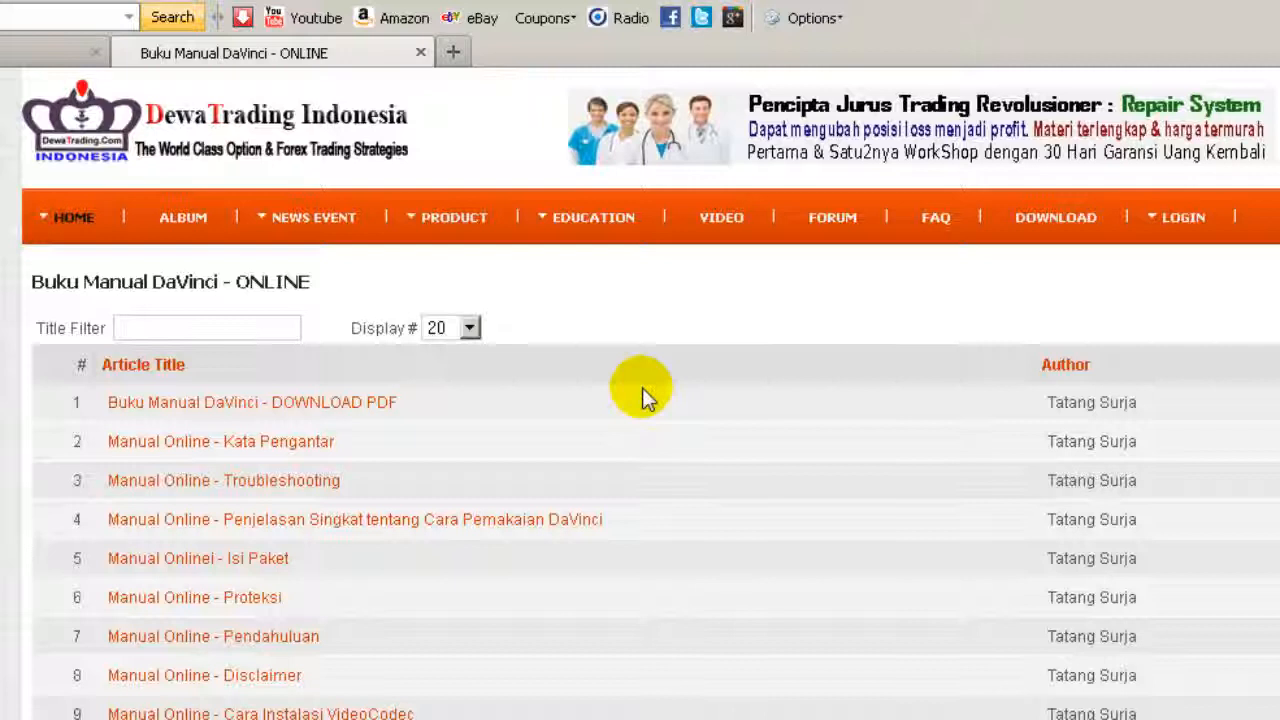
{"action": "mouse_move", "coordinate": [462, 220]}
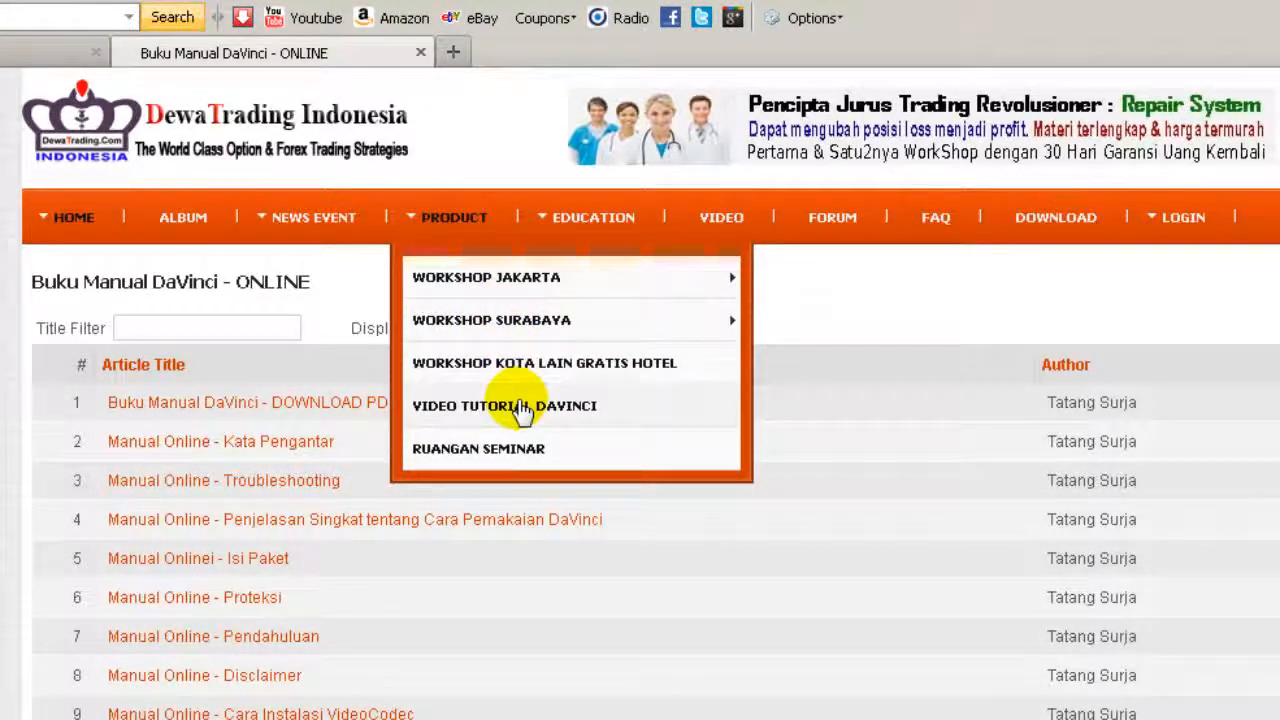
{"action": "left_click", "coordinate": [640, 410]}
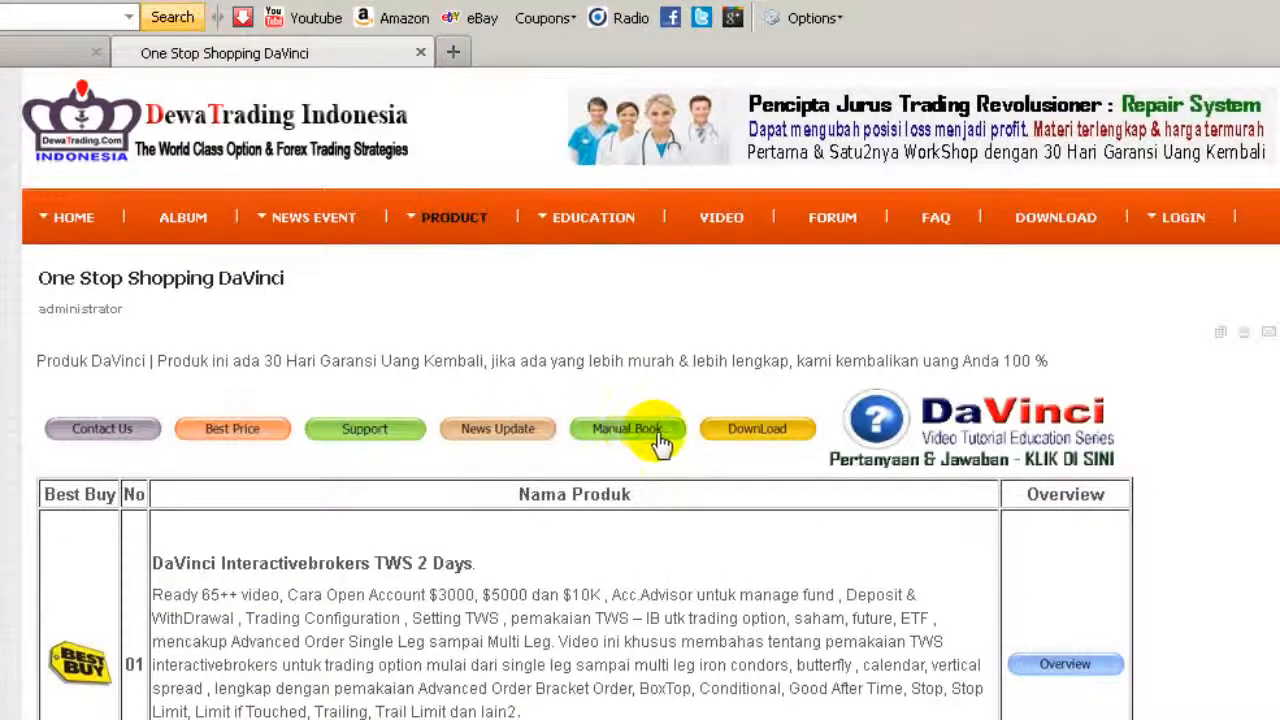
{"action": "left_click", "coordinate": [656, 438]}
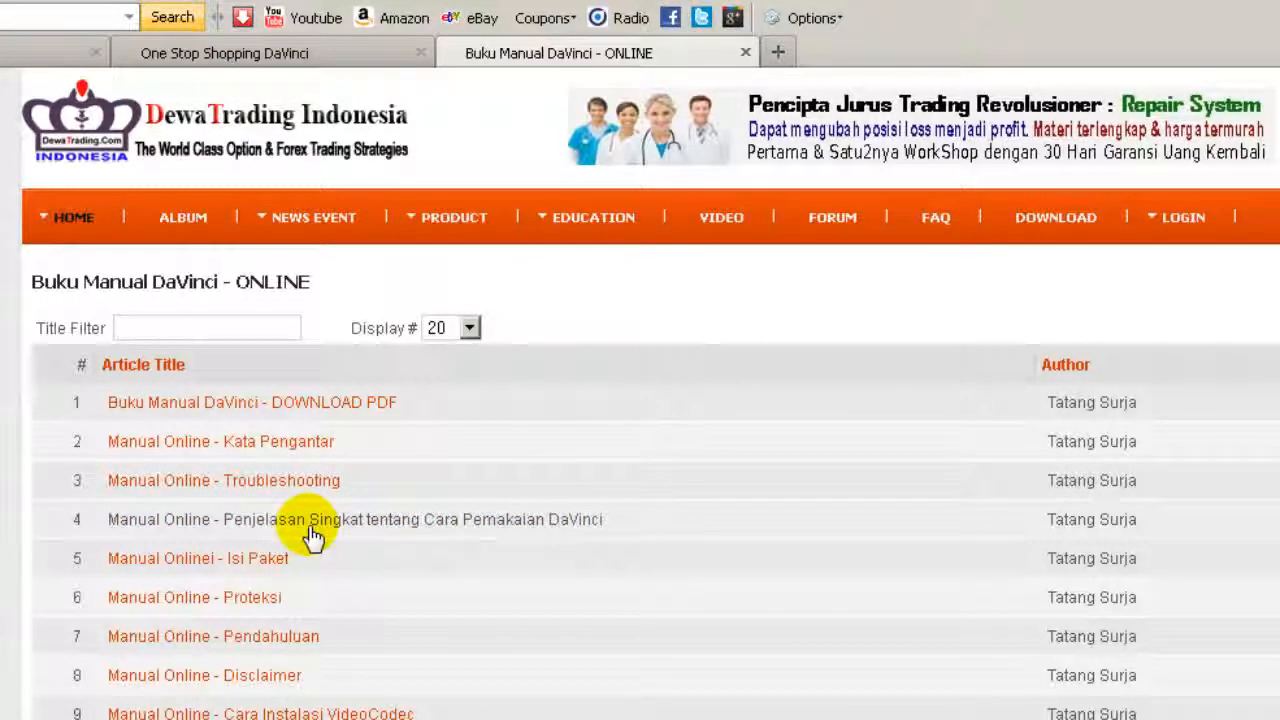
Step: Open 'Penjelasan Singkat tentang Cara Pemakaian DaVinci' and scroll to the activation flowchart and serial sheet
{"action": "left_click", "coordinate": [590, 533]}
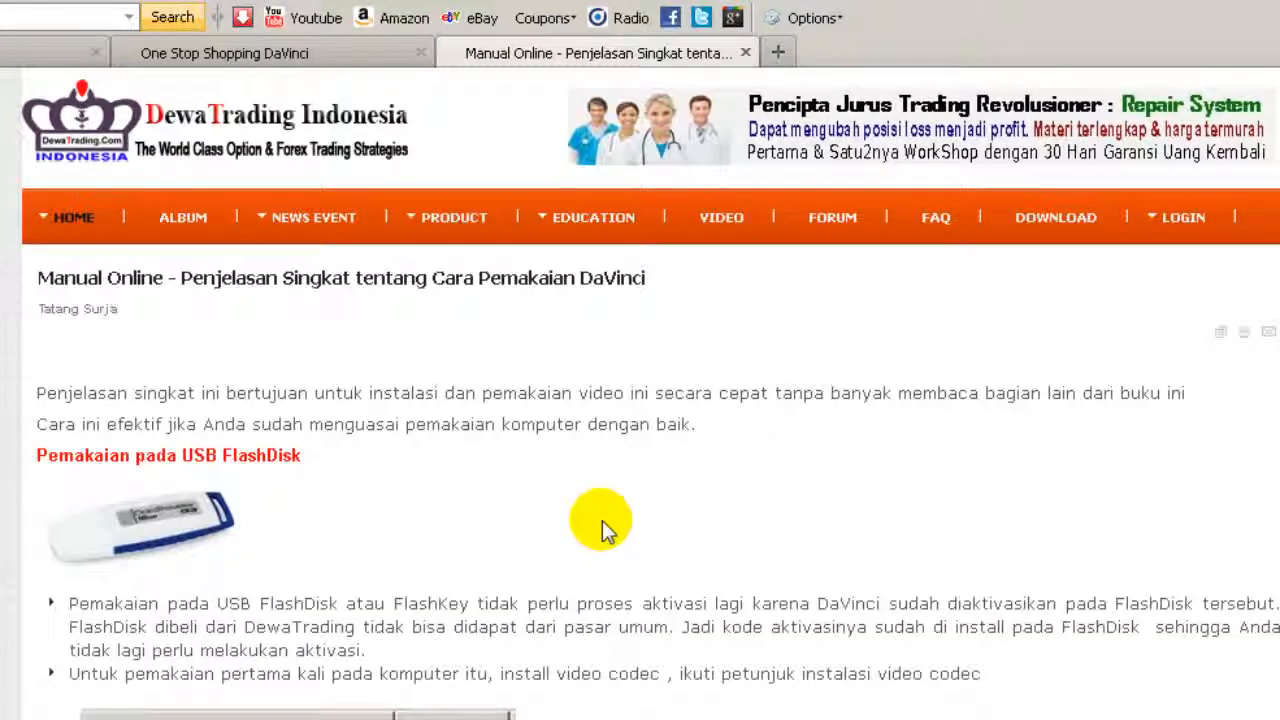
{"action": "scroll", "coordinate": [626, 518], "scroll_direction": "down", "scroll_amount": 2}
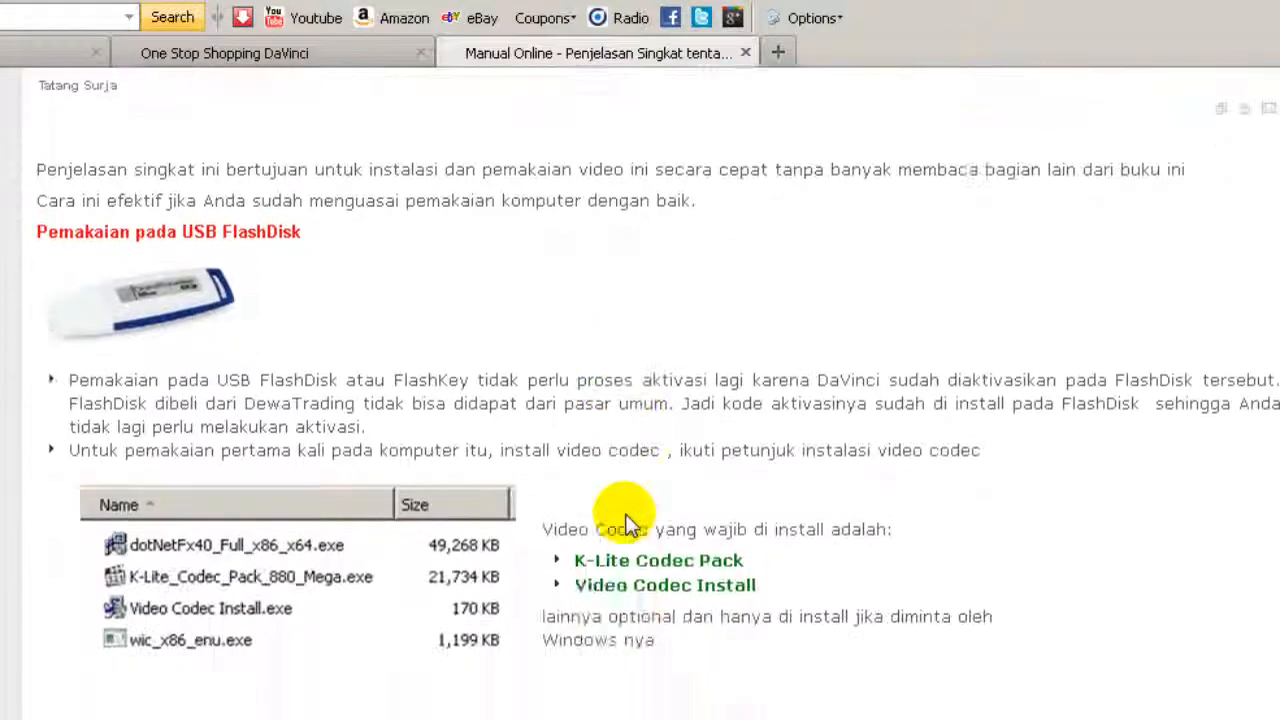
{"action": "scroll", "coordinate": [626, 518], "scroll_direction": "down", "scroll_amount": 6}
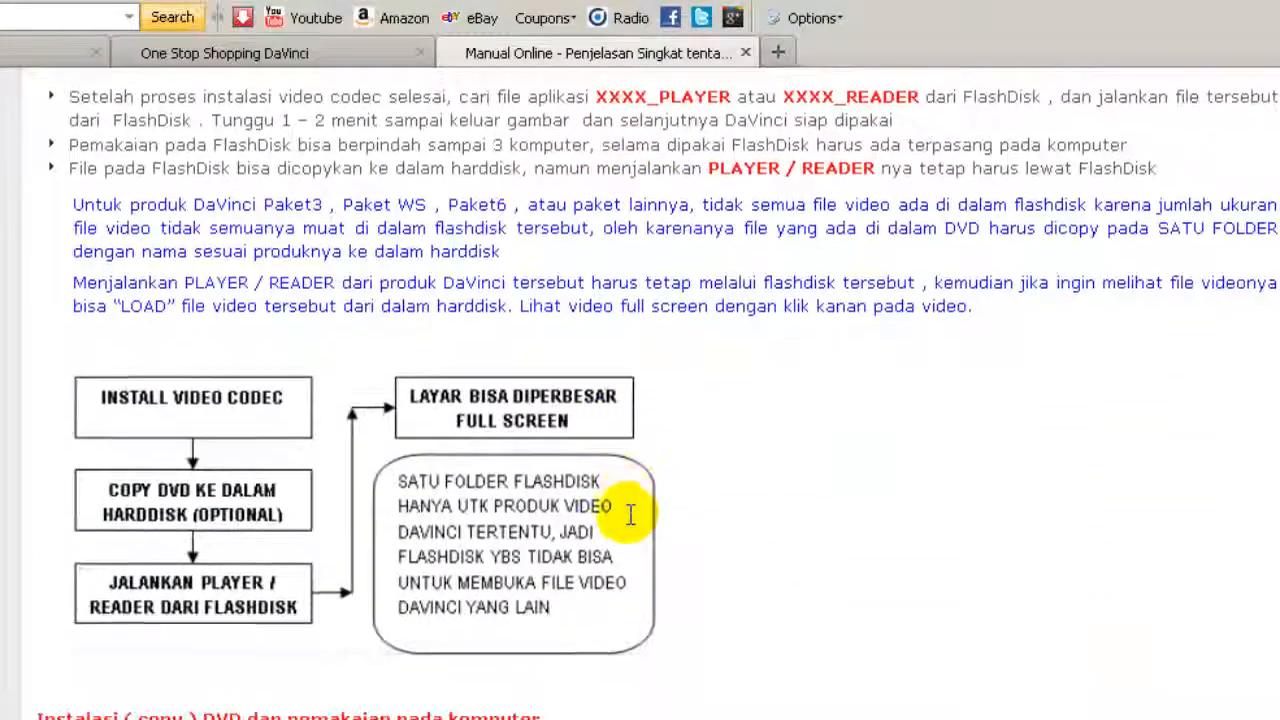
{"action": "scroll", "coordinate": [630, 515], "scroll_direction": "down", "scroll_amount": 6}
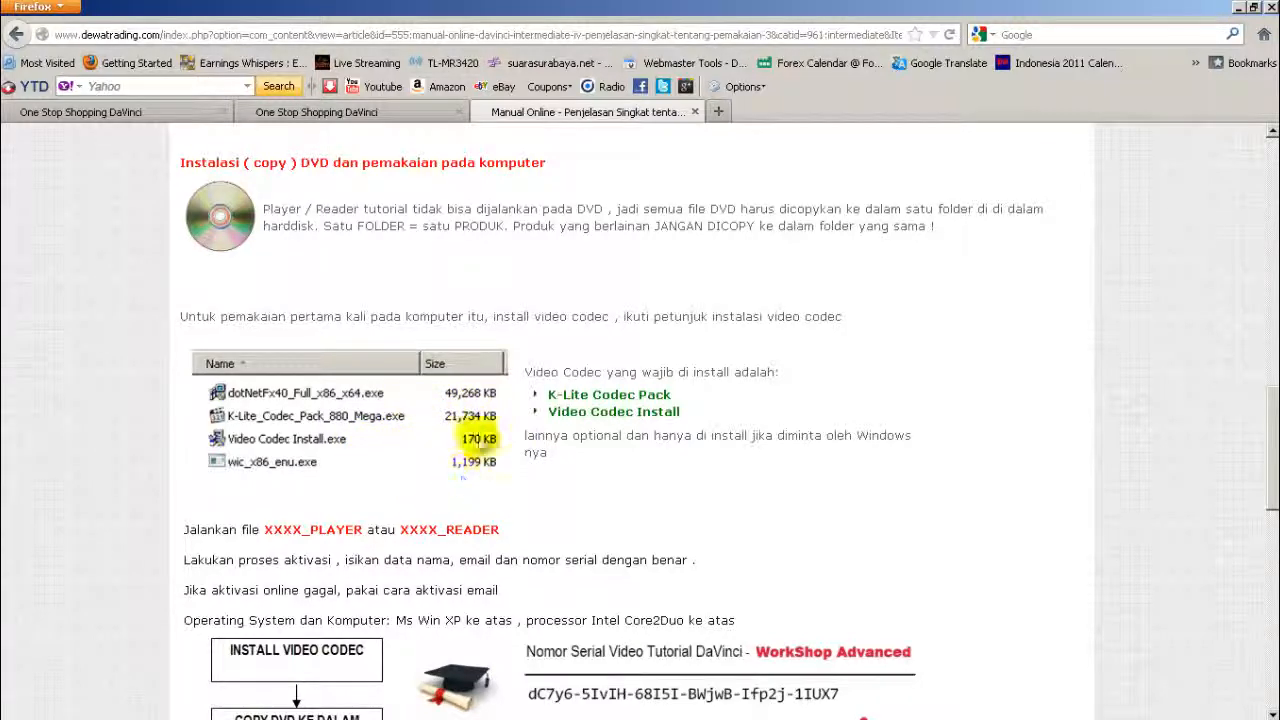
{"action": "scroll", "coordinate": [615, 485], "scroll_direction": "down", "scroll_amount": 6}
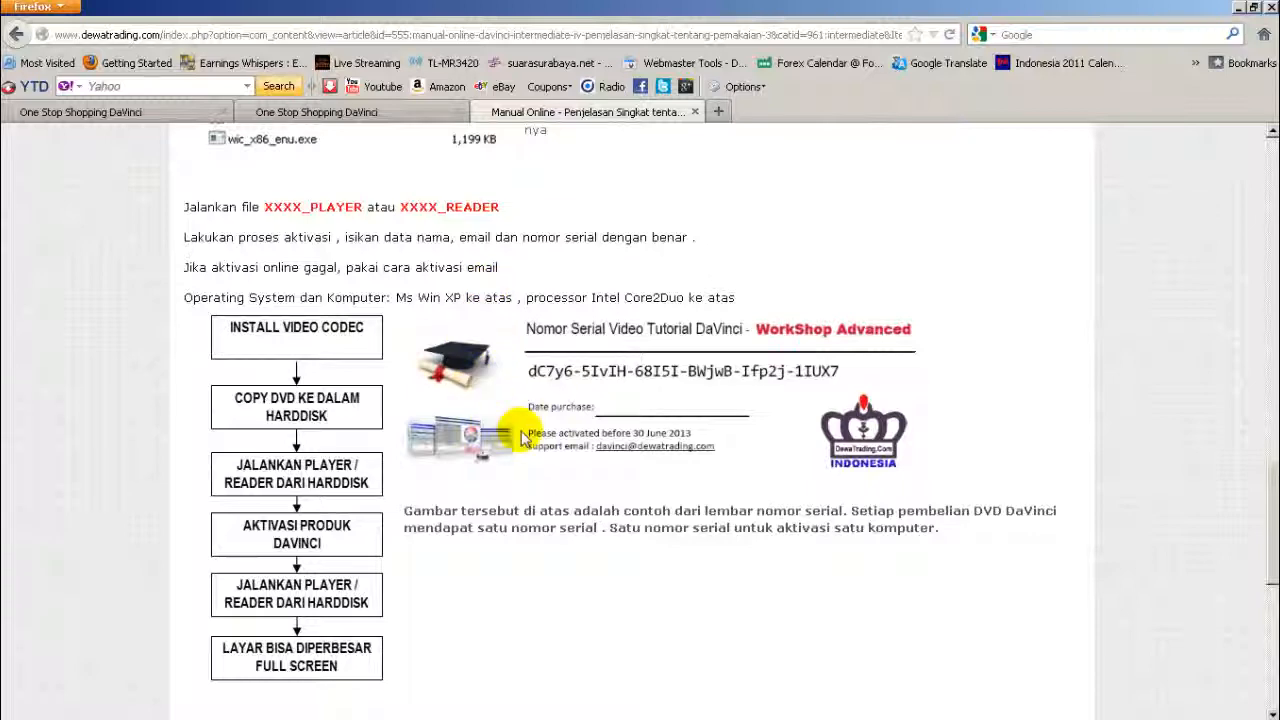
{"action": "scroll", "coordinate": [515, 435], "scroll_direction": "down", "scroll_amount": 2}
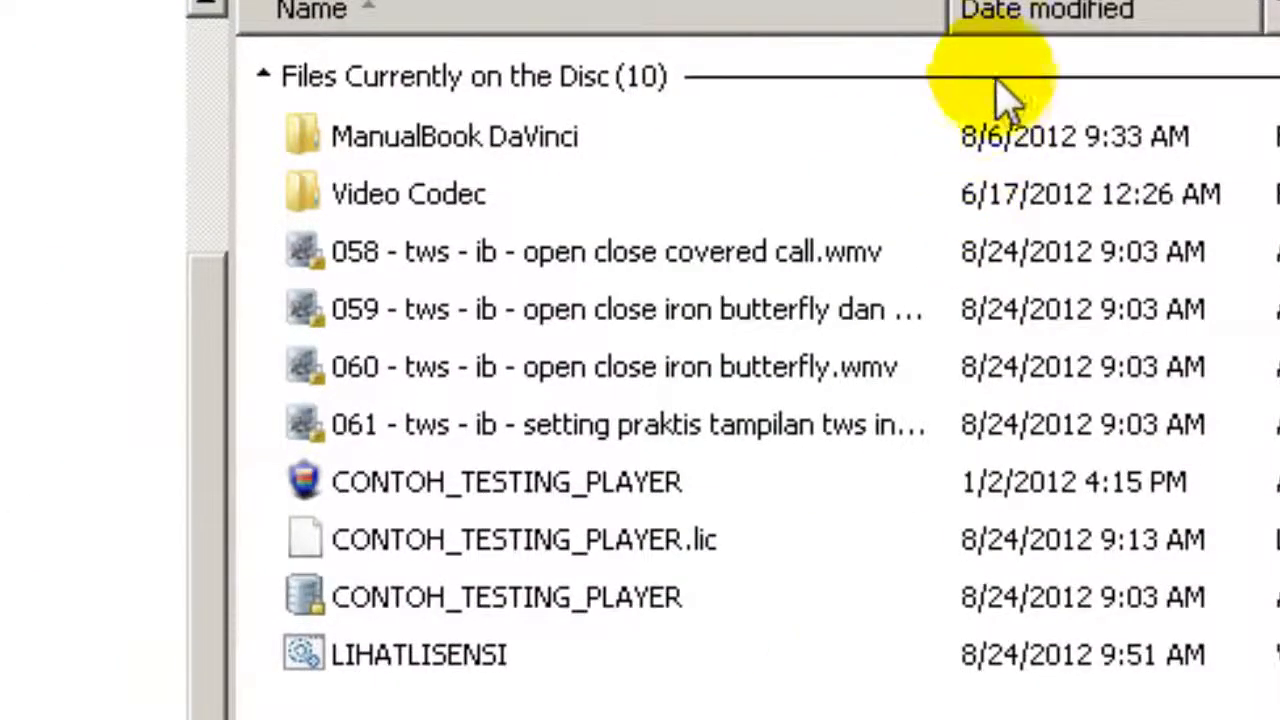
Step: Widen the disc's Name column to show full video file names, then list the Win_XP (D:) drive
{"action": "left_click_drag", "start_coordinate": [952, 12], "coordinate": [1255, 20]}
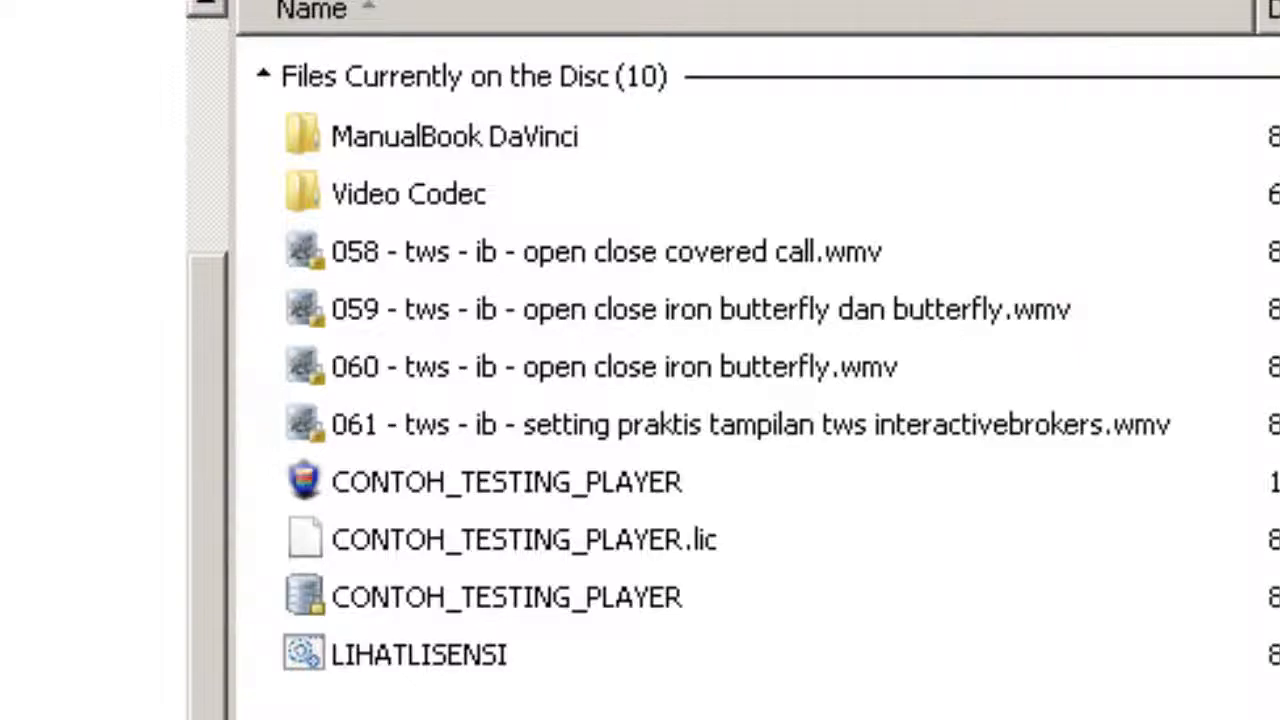
{"action": "left_click", "coordinate": [20, 474]}
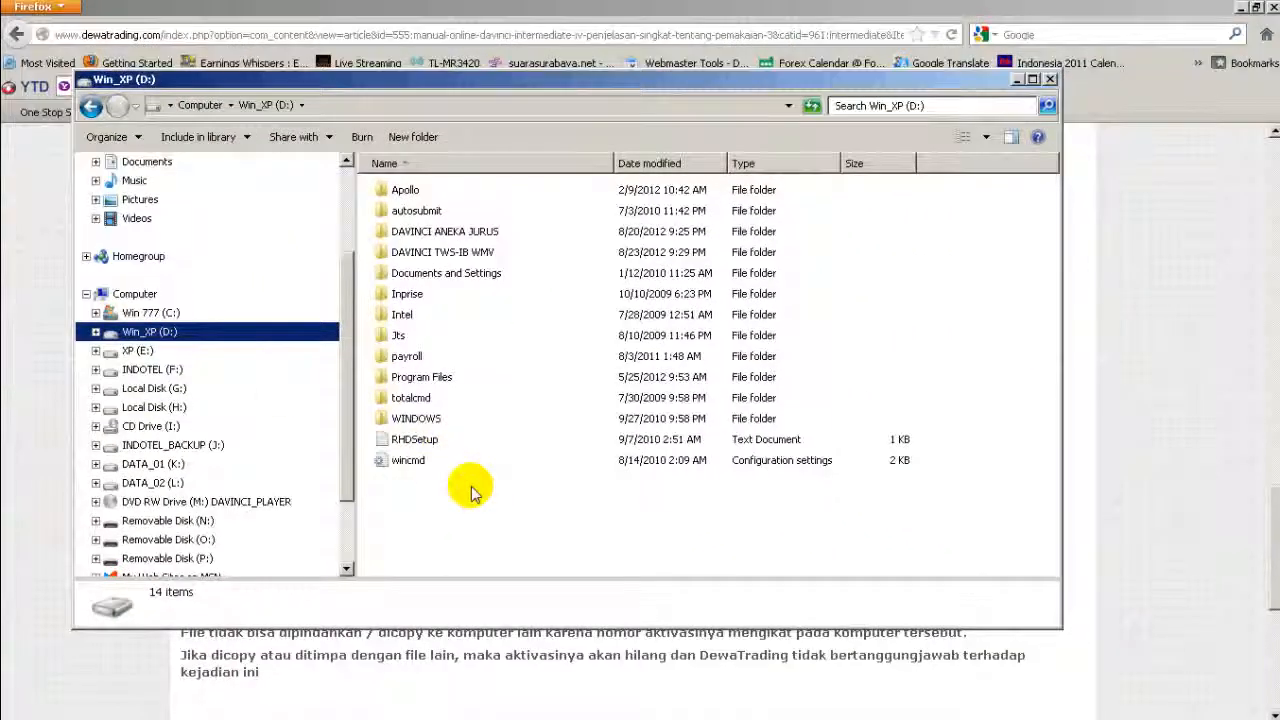
Step: Create a new folder named DVD_TESTING on the Win_XP (D:) drive
{"action": "right_click", "coordinate": [472, 490]}
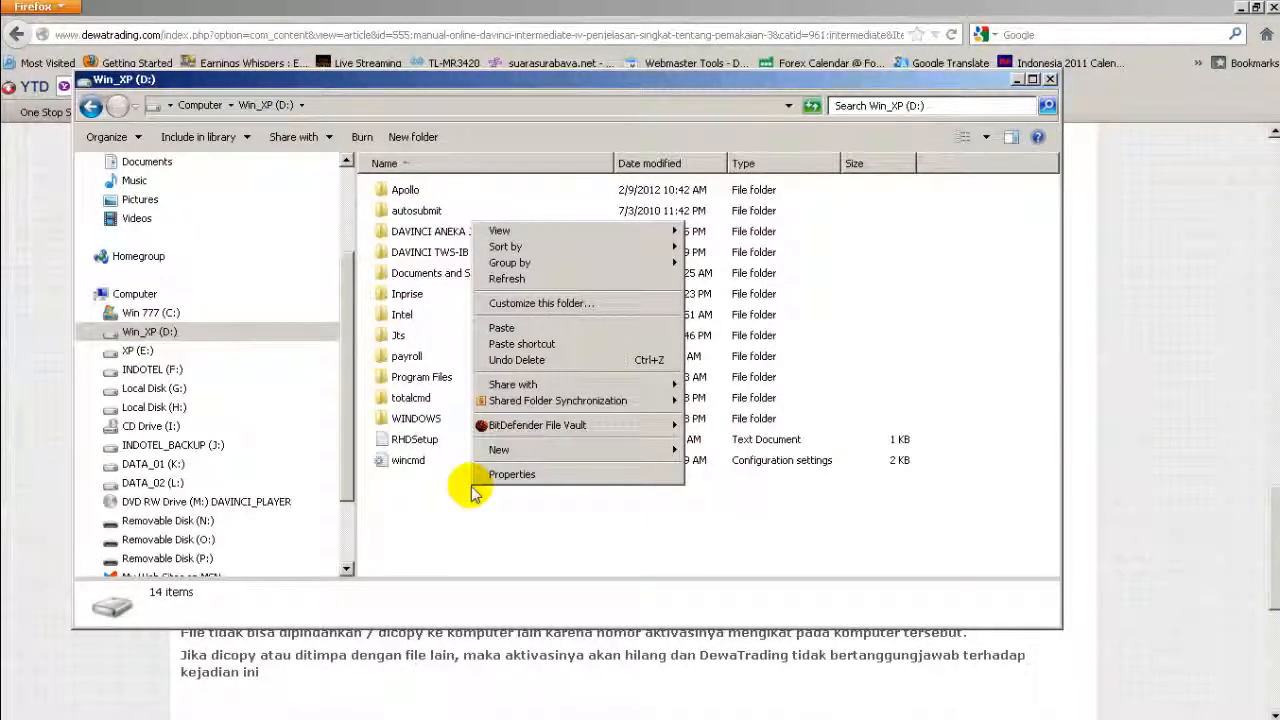
{"action": "mouse_move", "coordinate": [500, 458]}
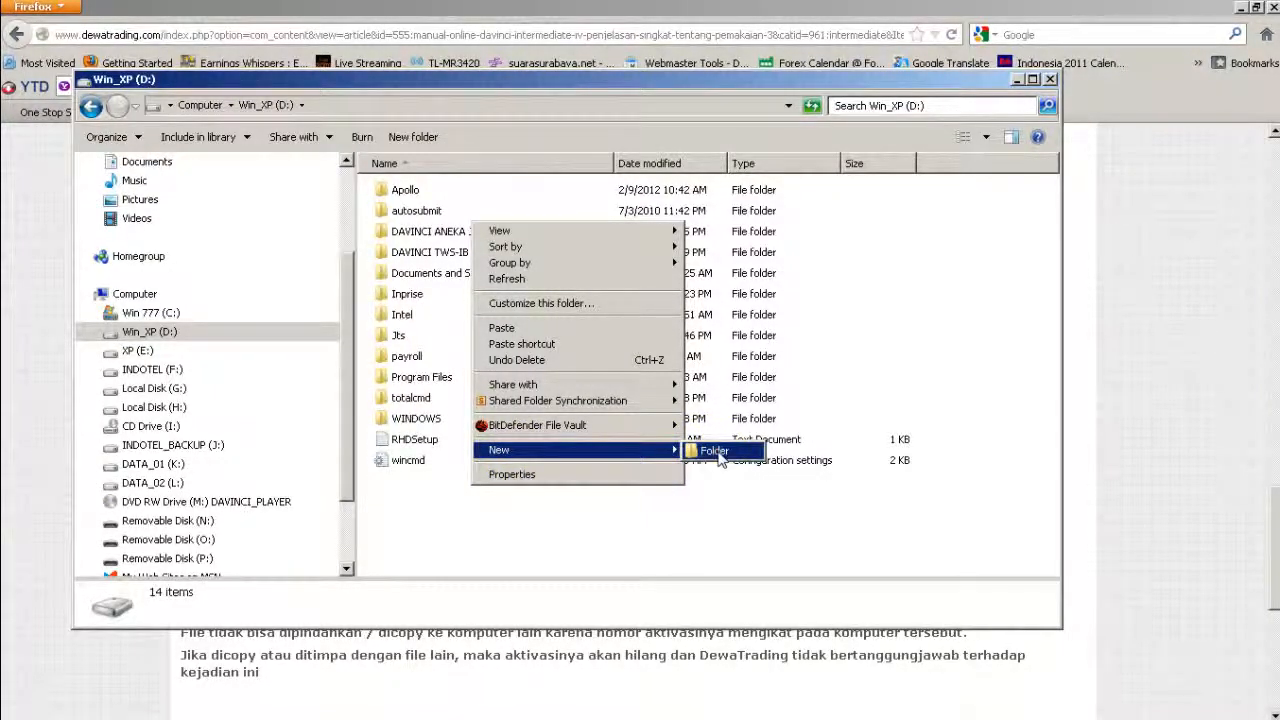
{"action": "left_click", "coordinate": [708, 451]}
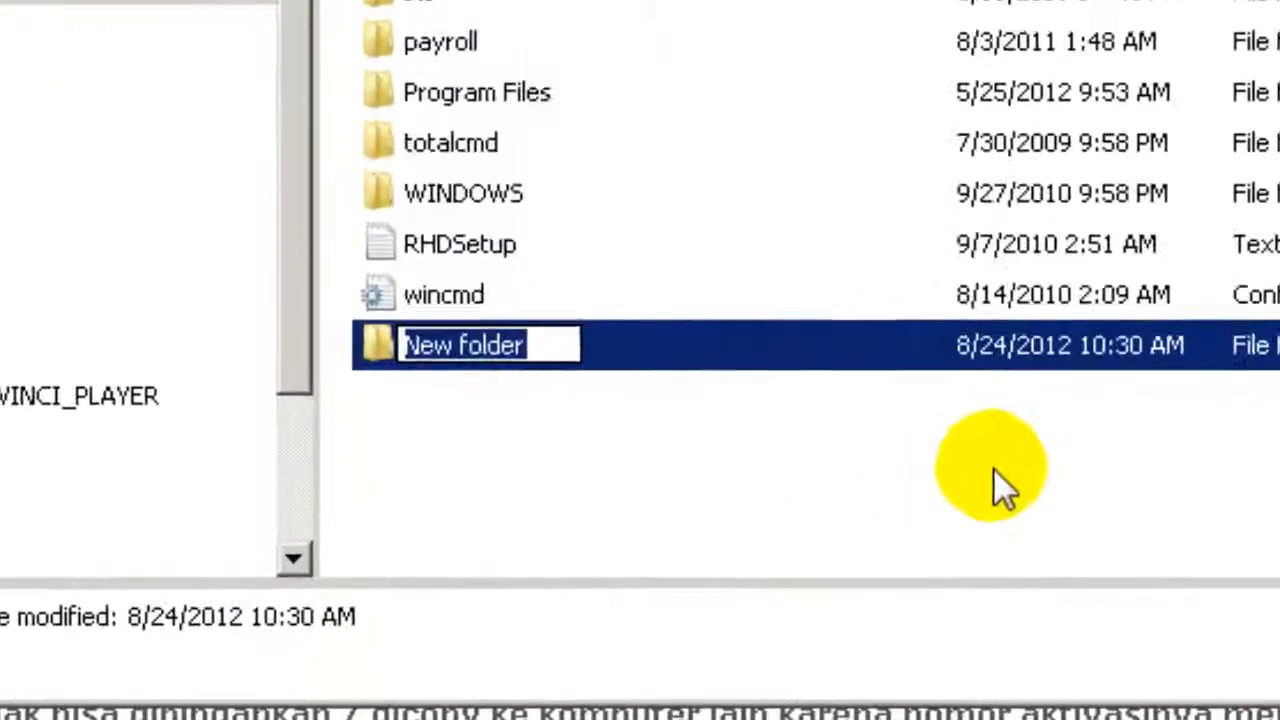
{"action": "type", "text": "D"}
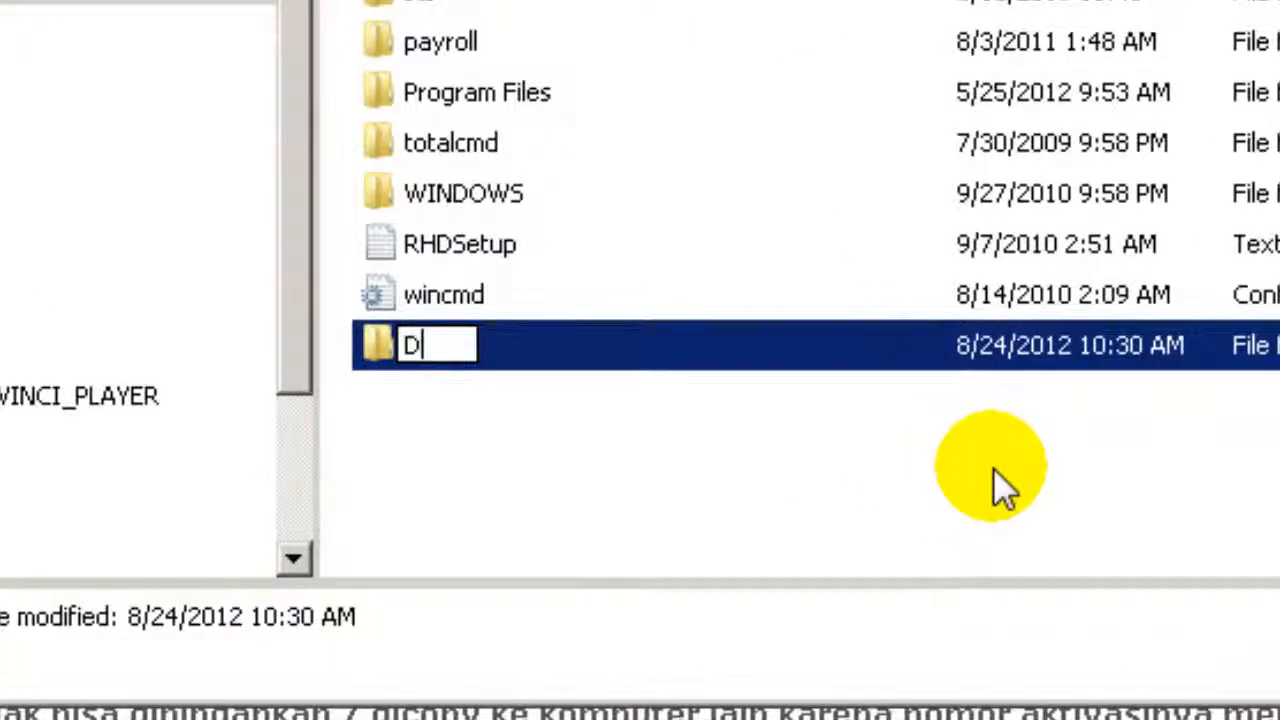
{"action": "type", "text": "VD_"}
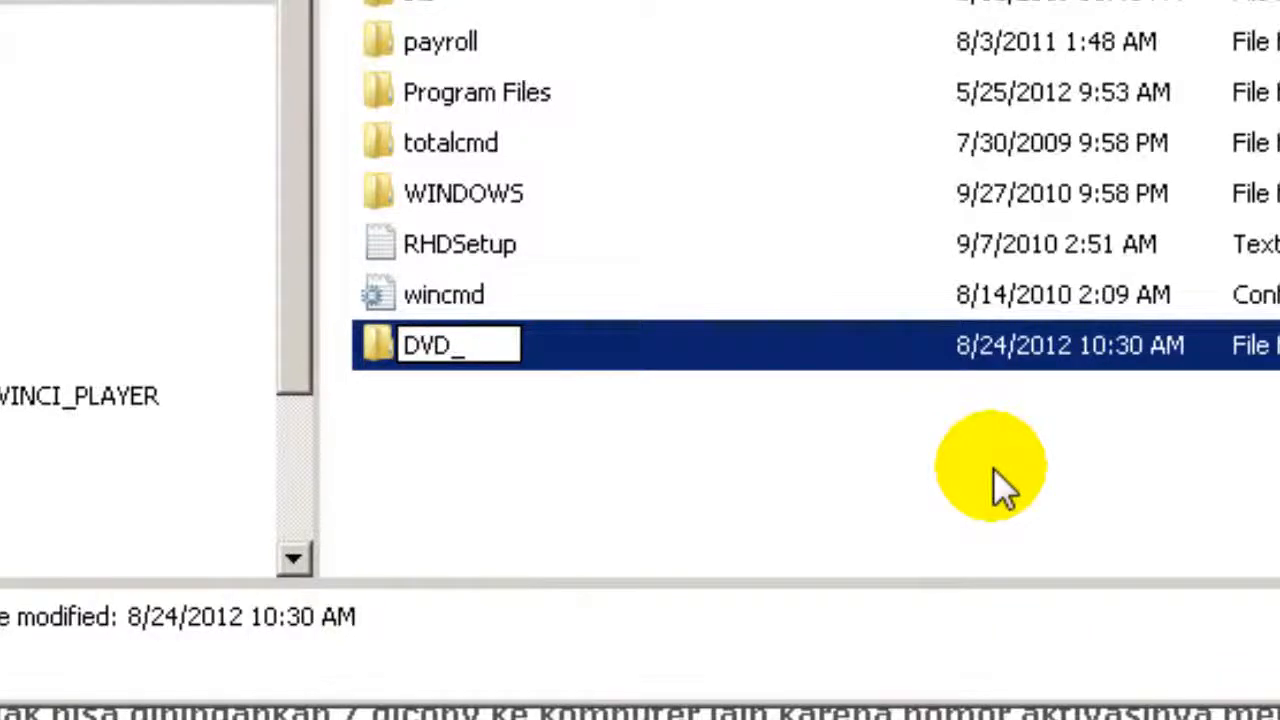
{"action": "type", "text": "TEST"}
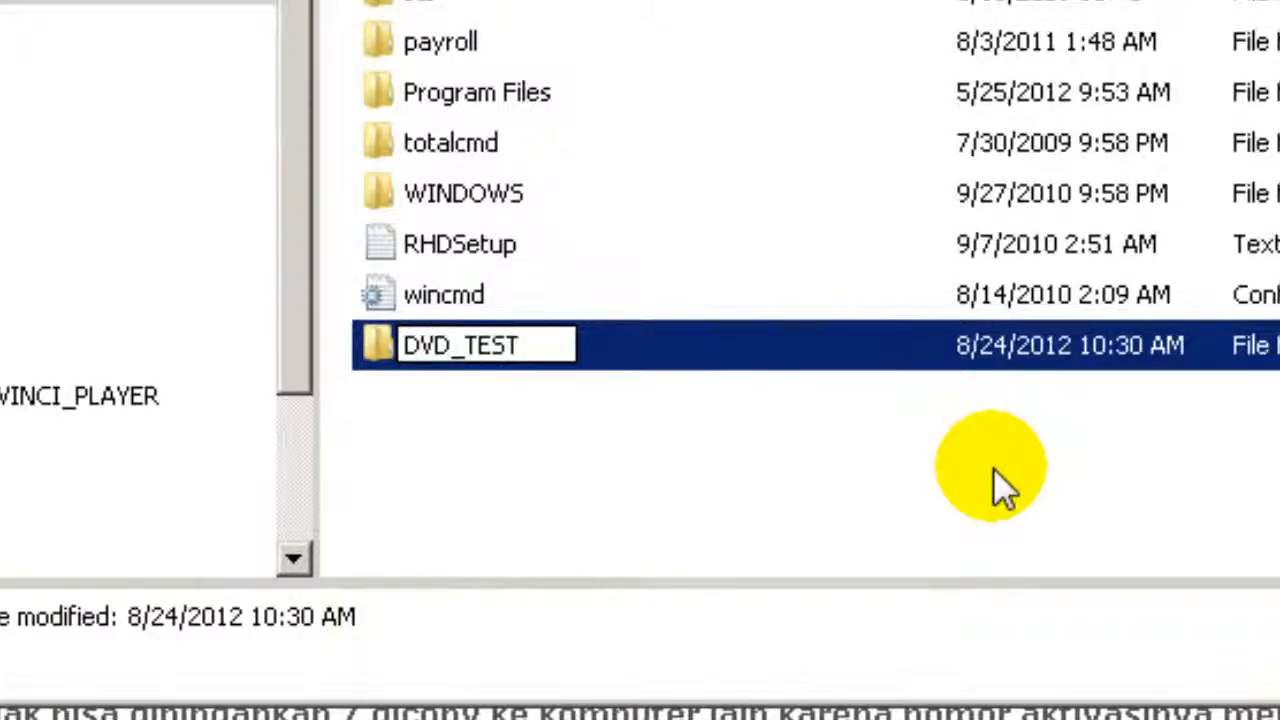
{"action": "type", "text": "ING"}
{"action": "key", "text": "Return"}
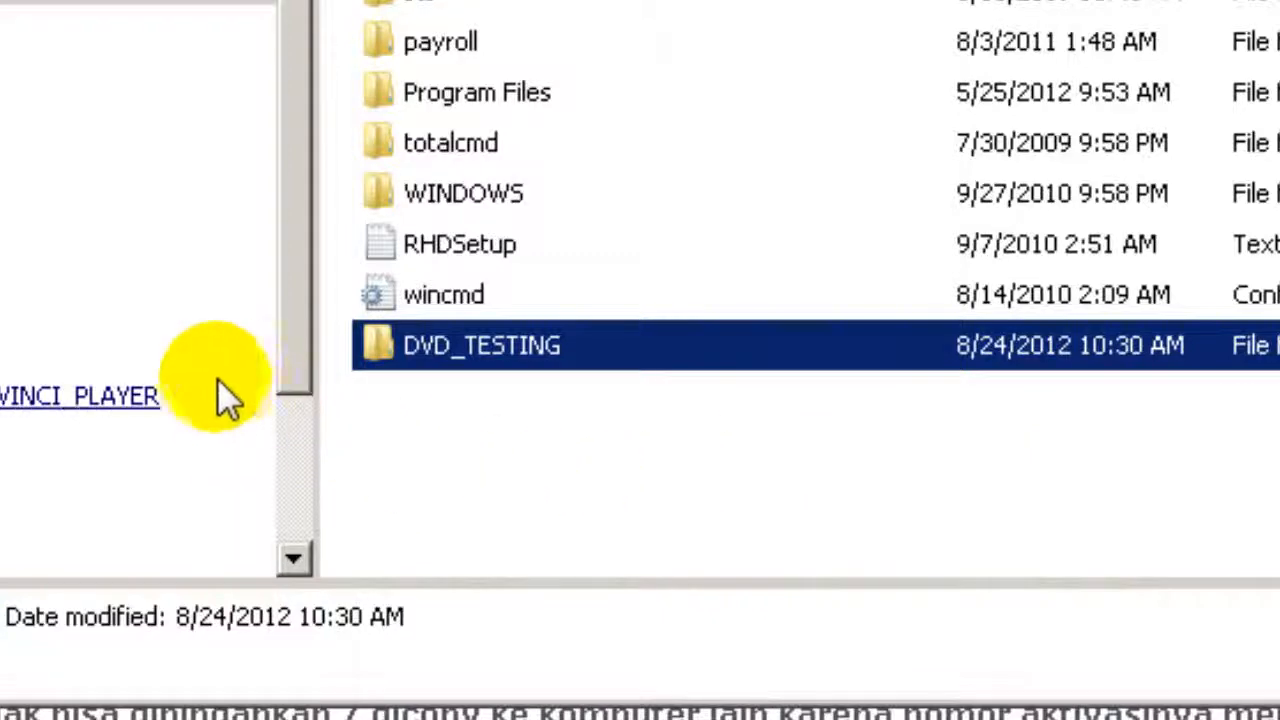
Step: Copy all ten DAVINCI_PLAYER disc files, widening the Name column, then return to Win_XP (D:)
{"action": "left_click", "coordinate": [138, 405]}
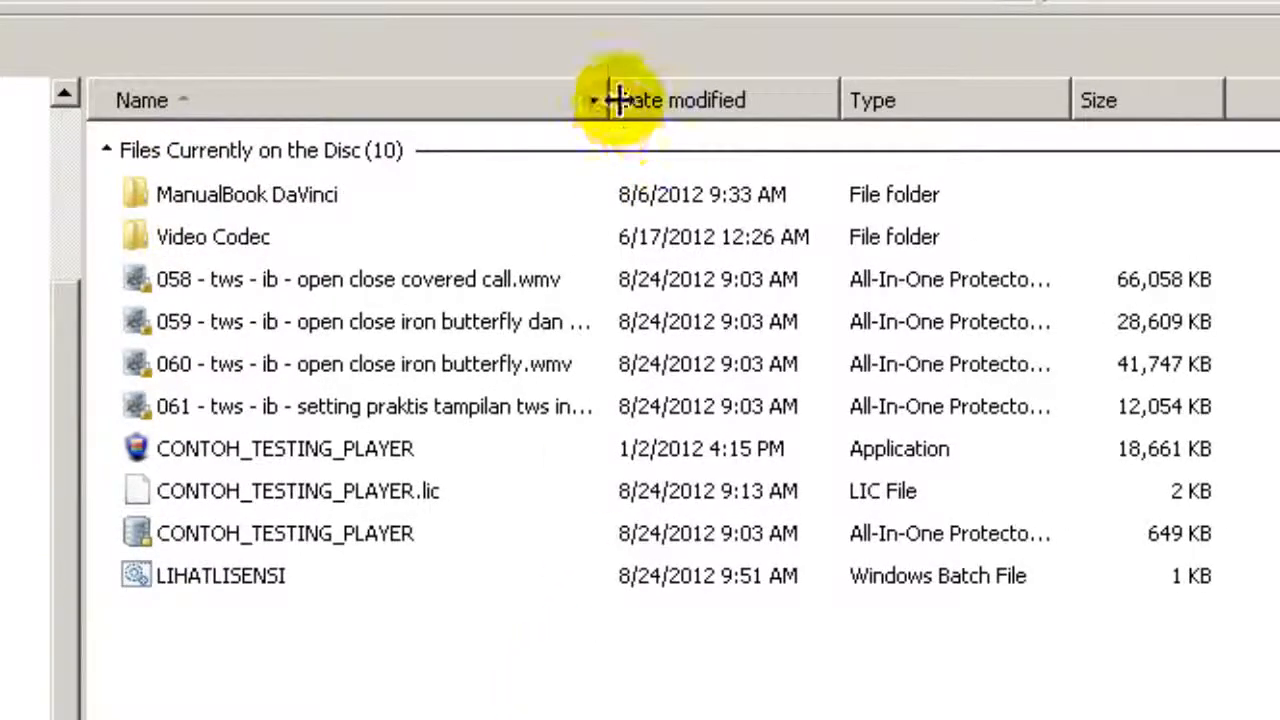
{"action": "left_click_drag", "start_coordinate": [609, 100], "coordinate": [870, 100]}
{"action": "left_click", "coordinate": [533, 677]}
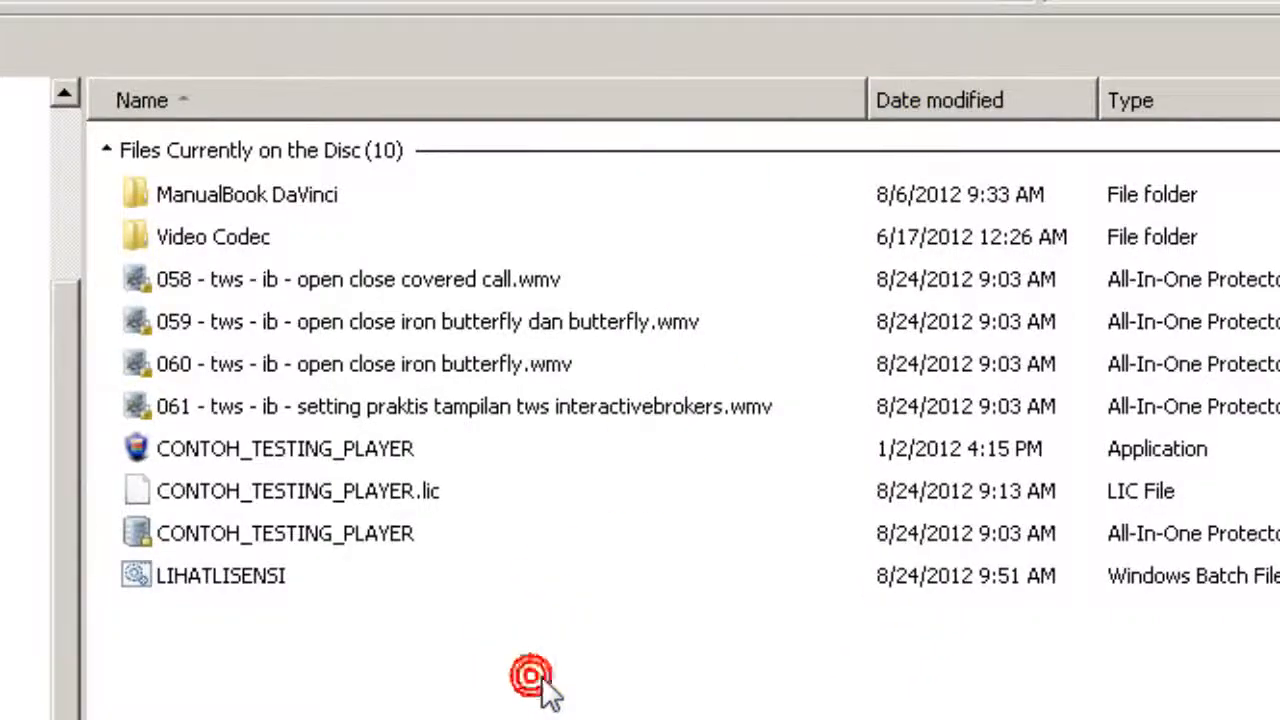
{"action": "key", "text": "ctrl+a"}
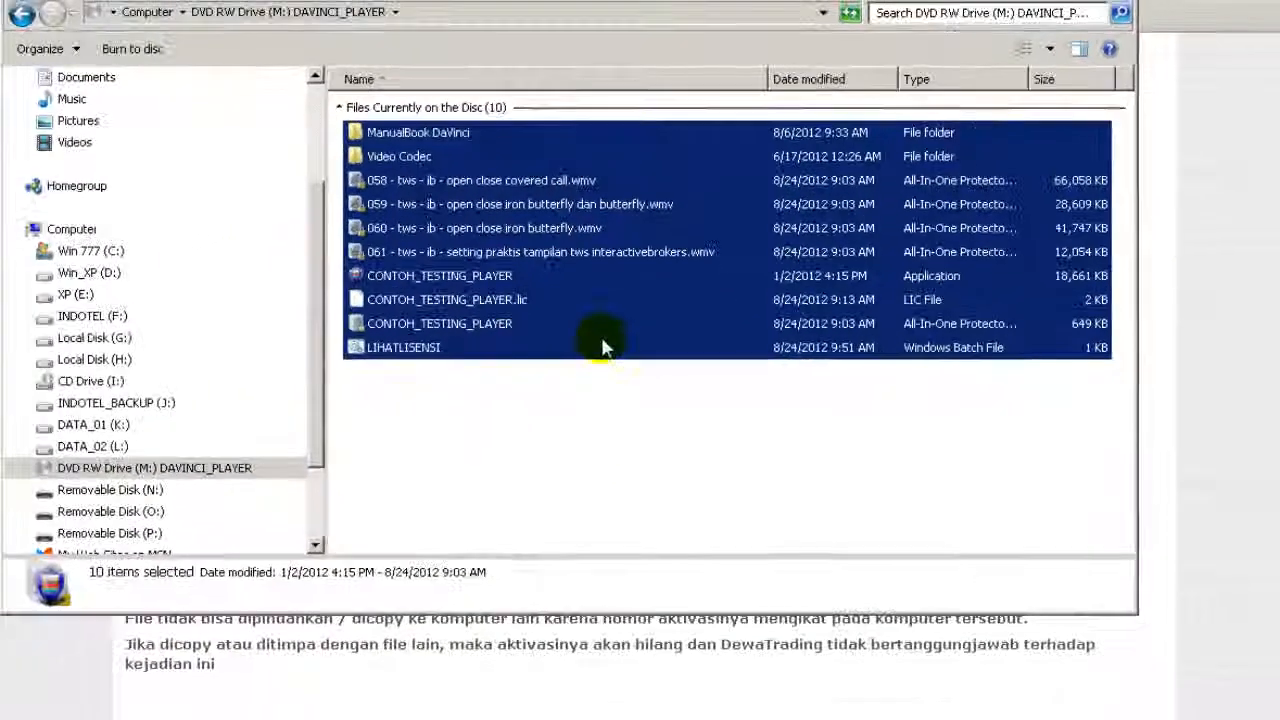
{"action": "right_click", "coordinate": [594, 422]}
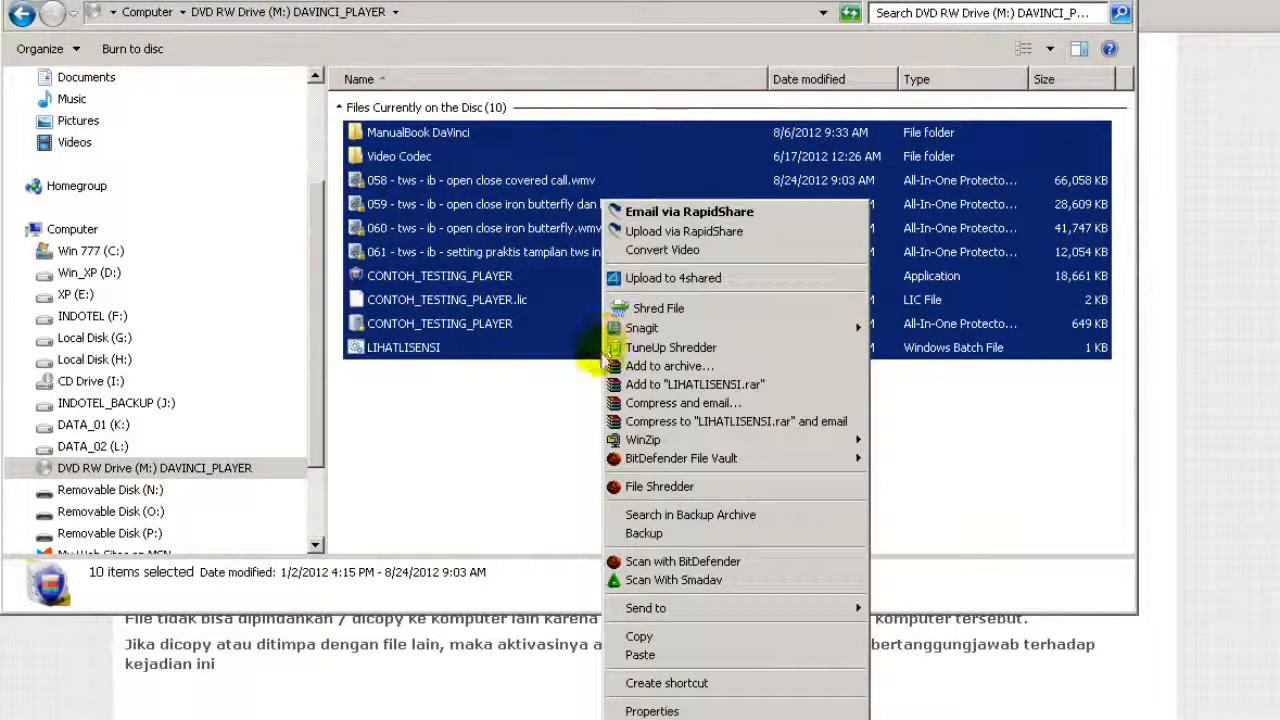
{"action": "left_click", "coordinate": [657, 636]}
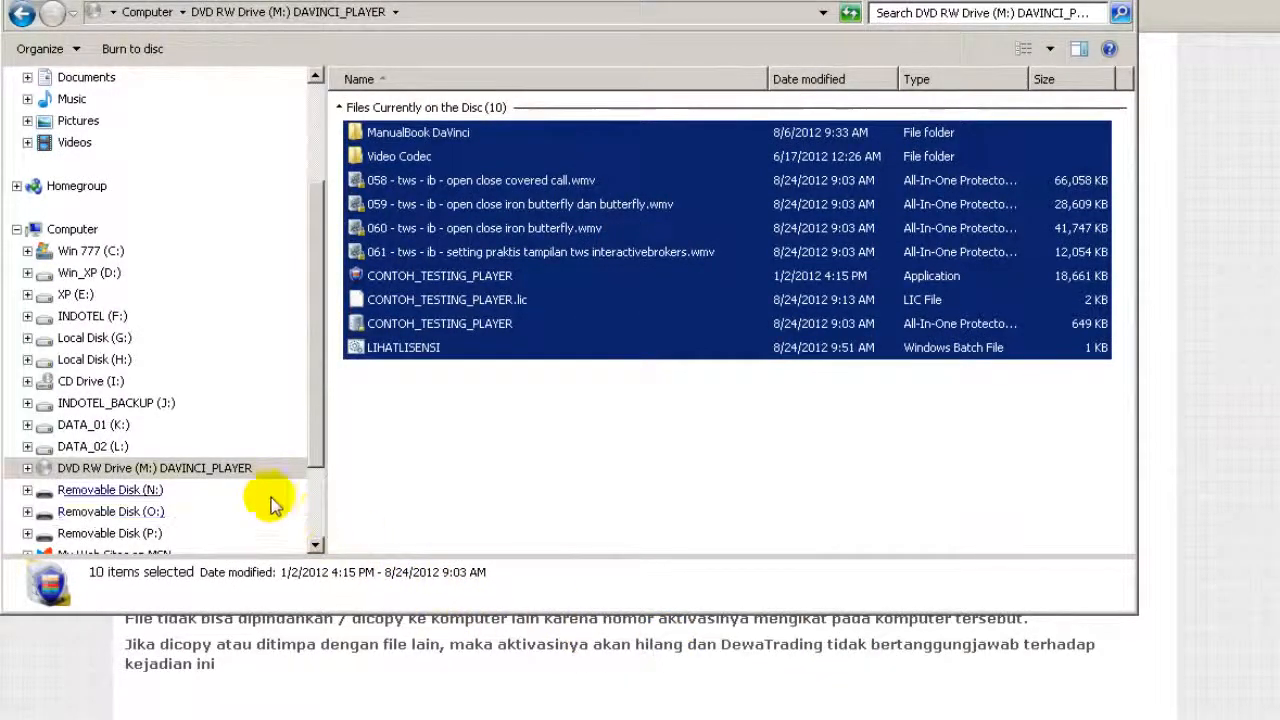
{"action": "left_click", "coordinate": [105, 274]}
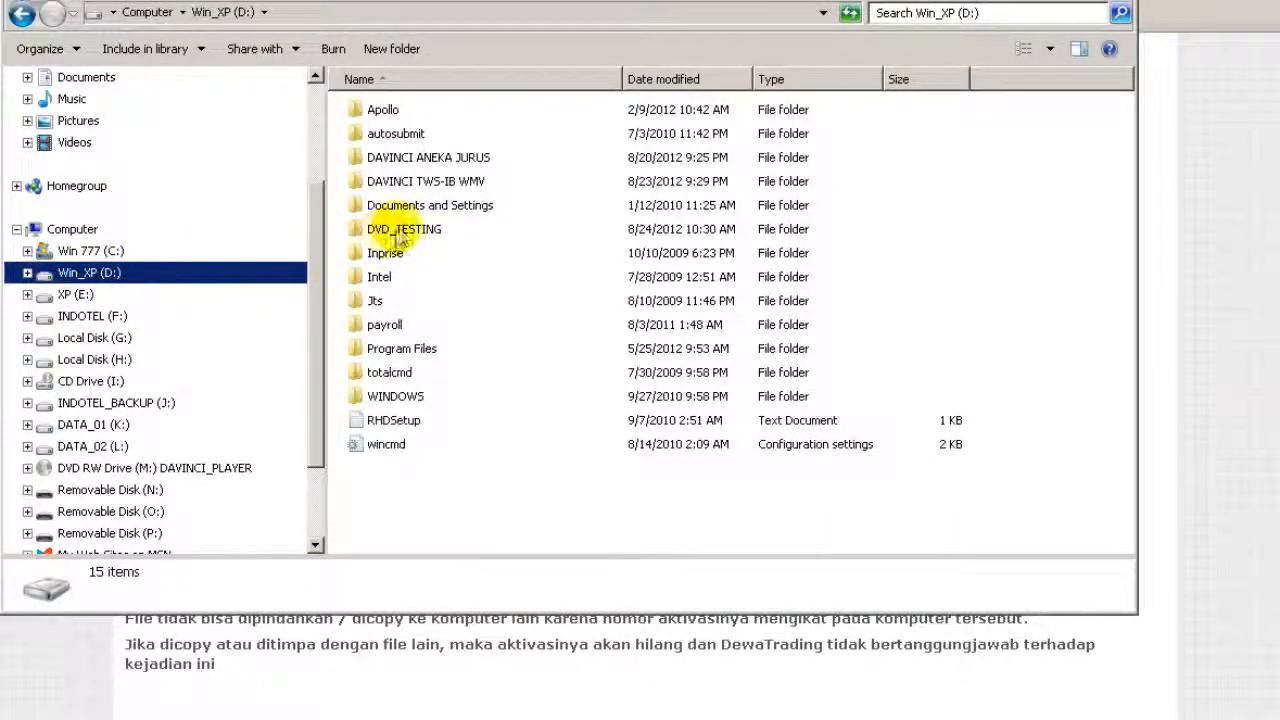
Step: Paste the ten copied disc files into DVD_TESTING and widen its Name column
{"action": "double_click", "coordinate": [402, 232]}
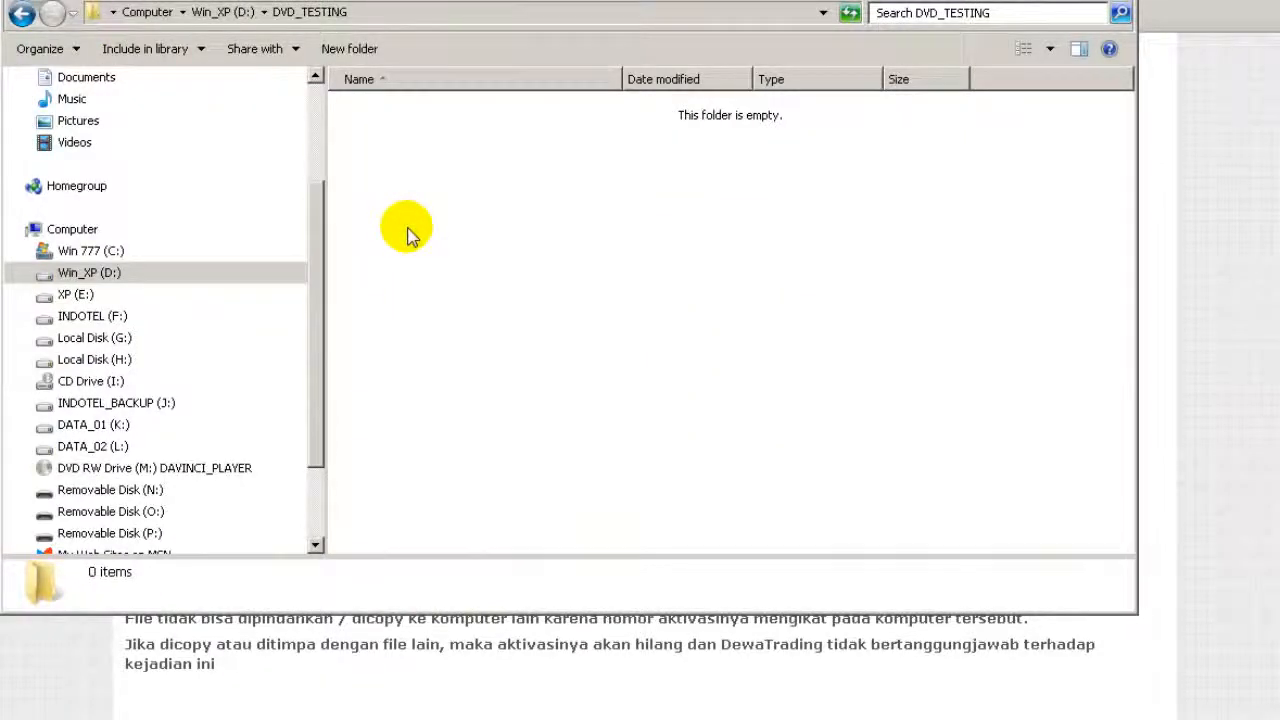
{"action": "right_click", "coordinate": [407, 231]}
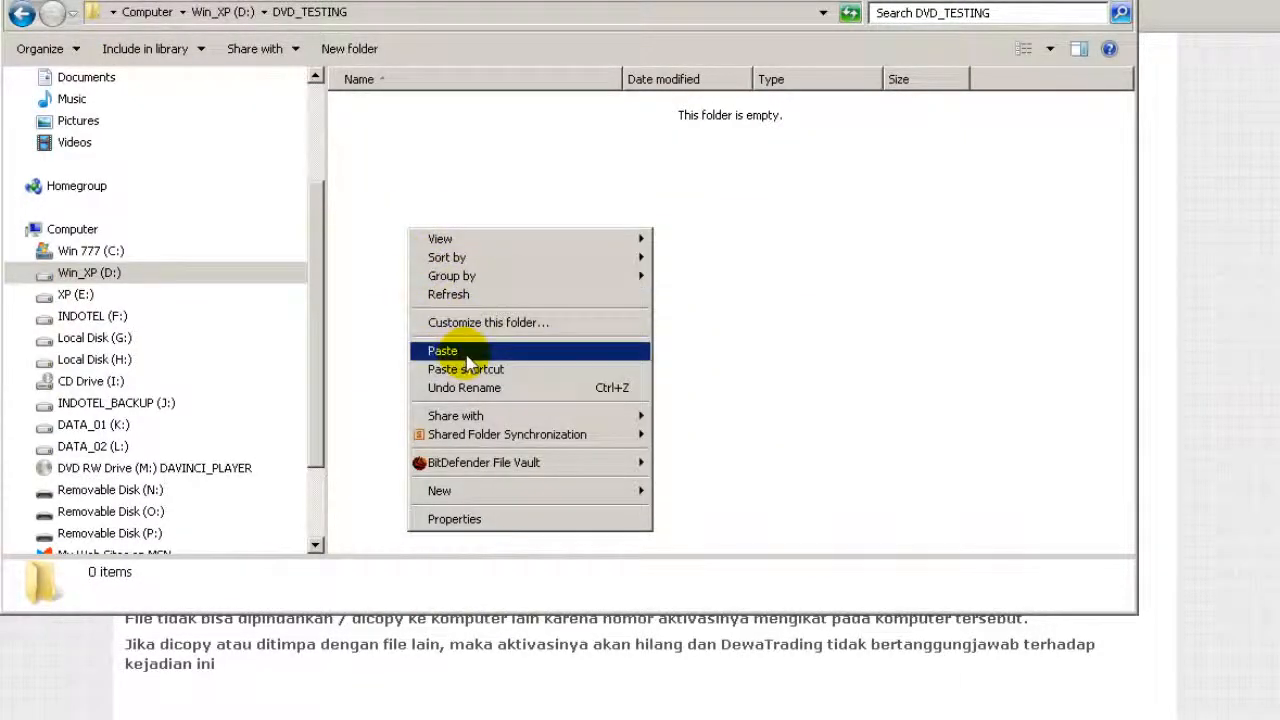
{"action": "left_click", "coordinate": [468, 352]}
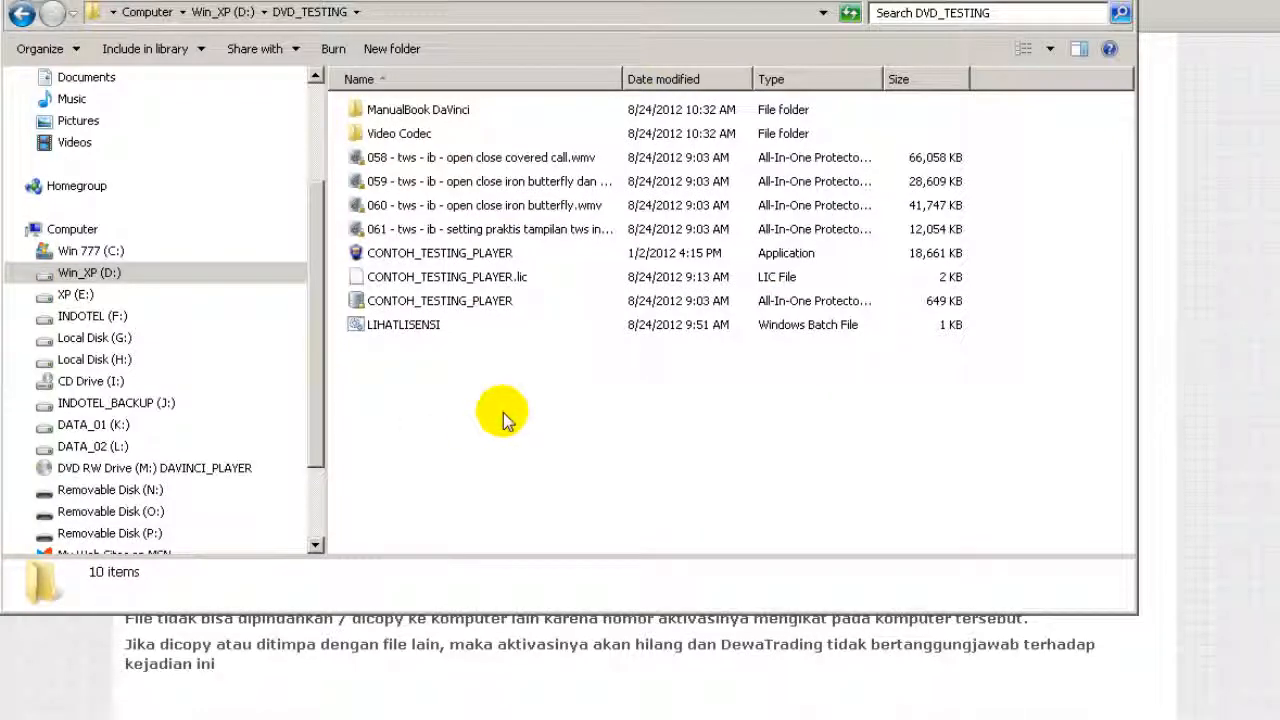
{"action": "left_click", "coordinate": [503, 413]}
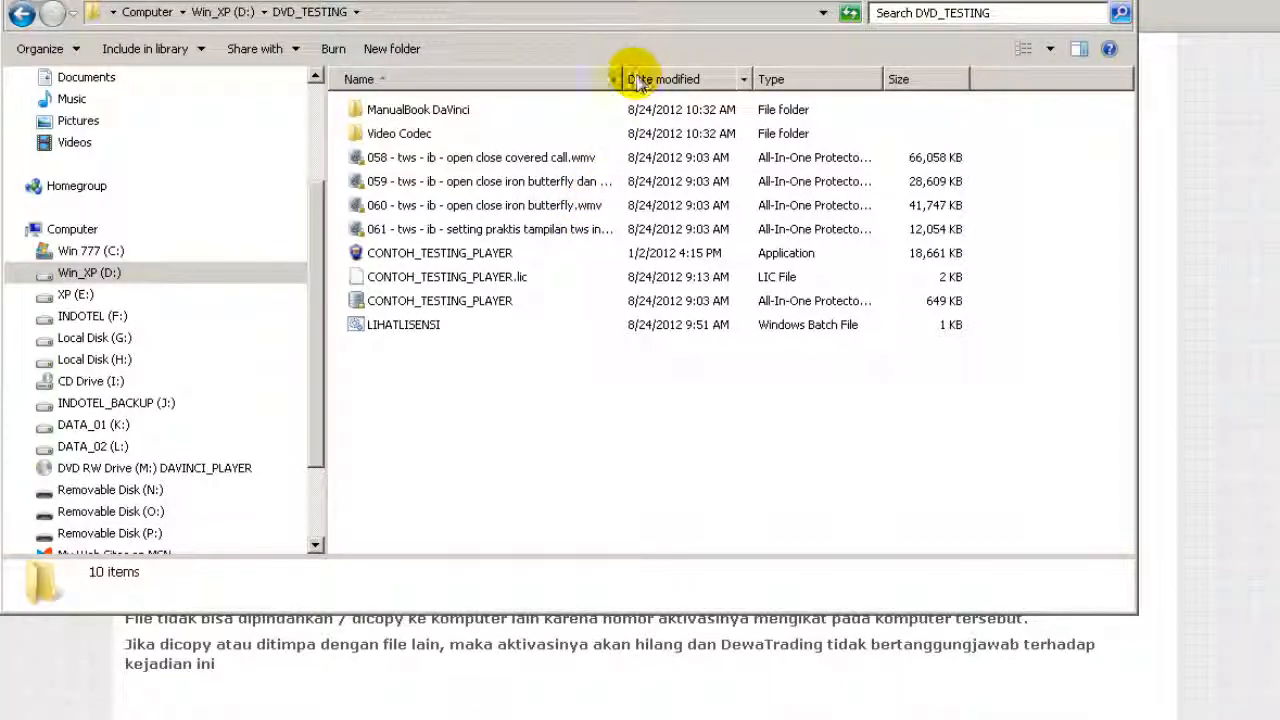
{"action": "left_click_drag", "start_coordinate": [623, 78], "coordinate": [781, 88]}
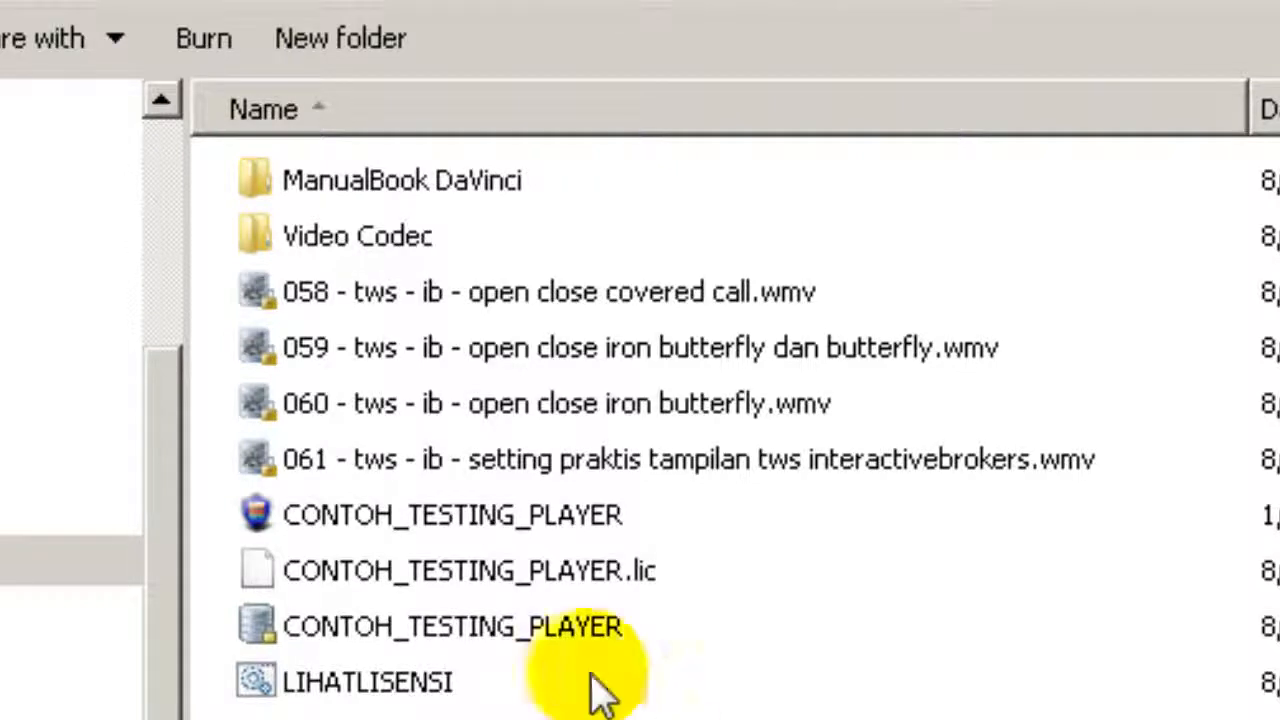
Step: Open the Video Codec folder and select the K-Lite_Codec_Pack_880_Mega and Video Codec Install installers
{"action": "double_click", "coordinate": [436, 238]}
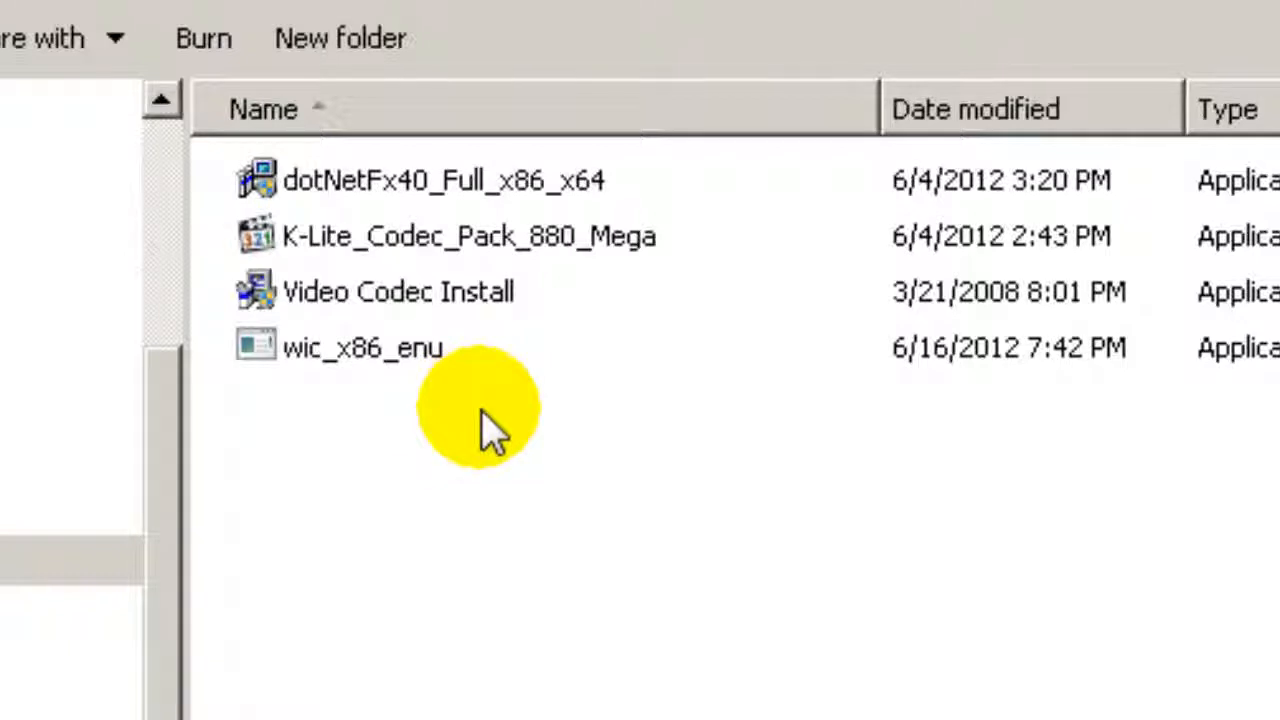
{"action": "left_click", "coordinate": [512, 242]}
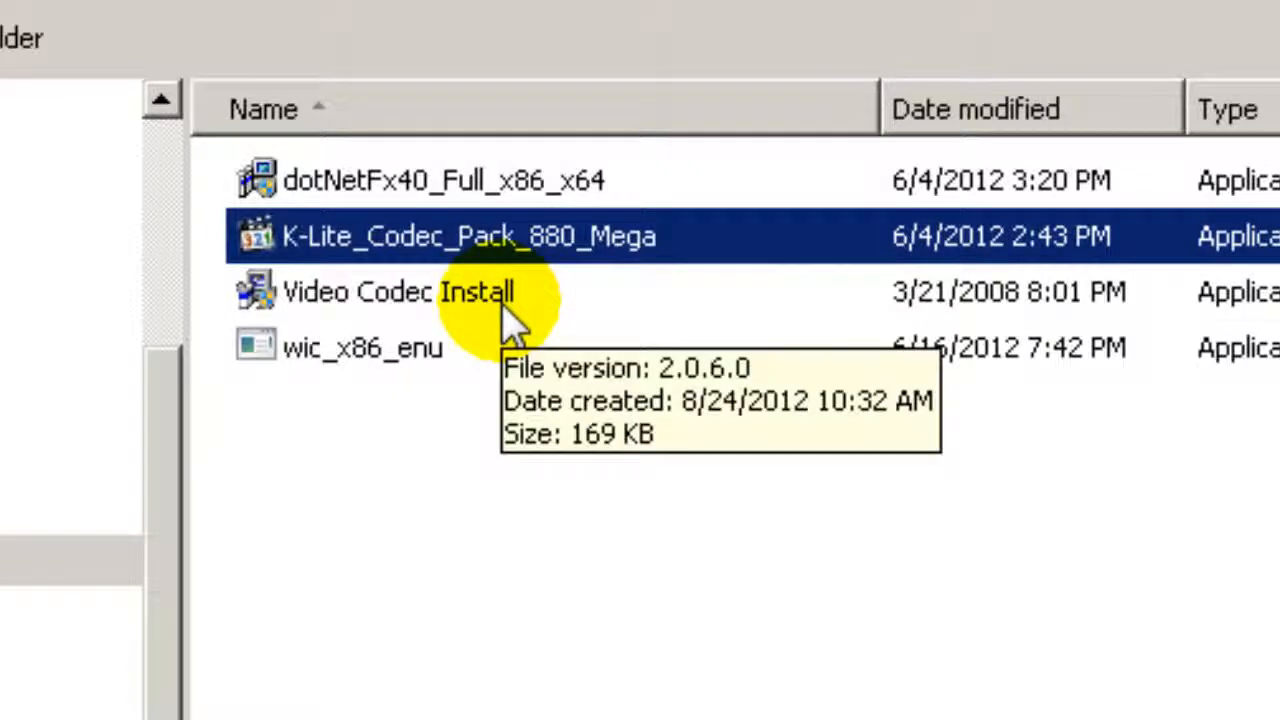
{"action": "left_click", "coordinate": [510, 300]}
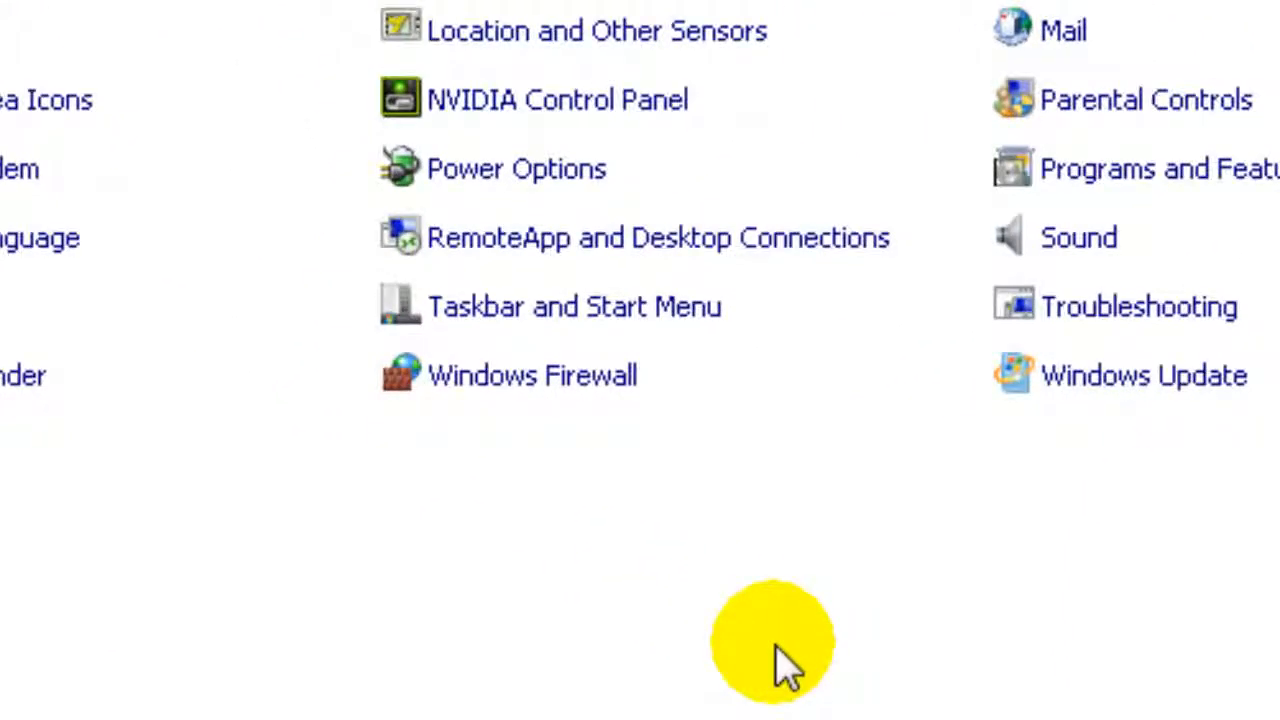
Step: Open Windows Firewall's 'Turn Windows Firewall on or off' page in Control Panel
{"action": "left_click", "coordinate": [607, 383]}
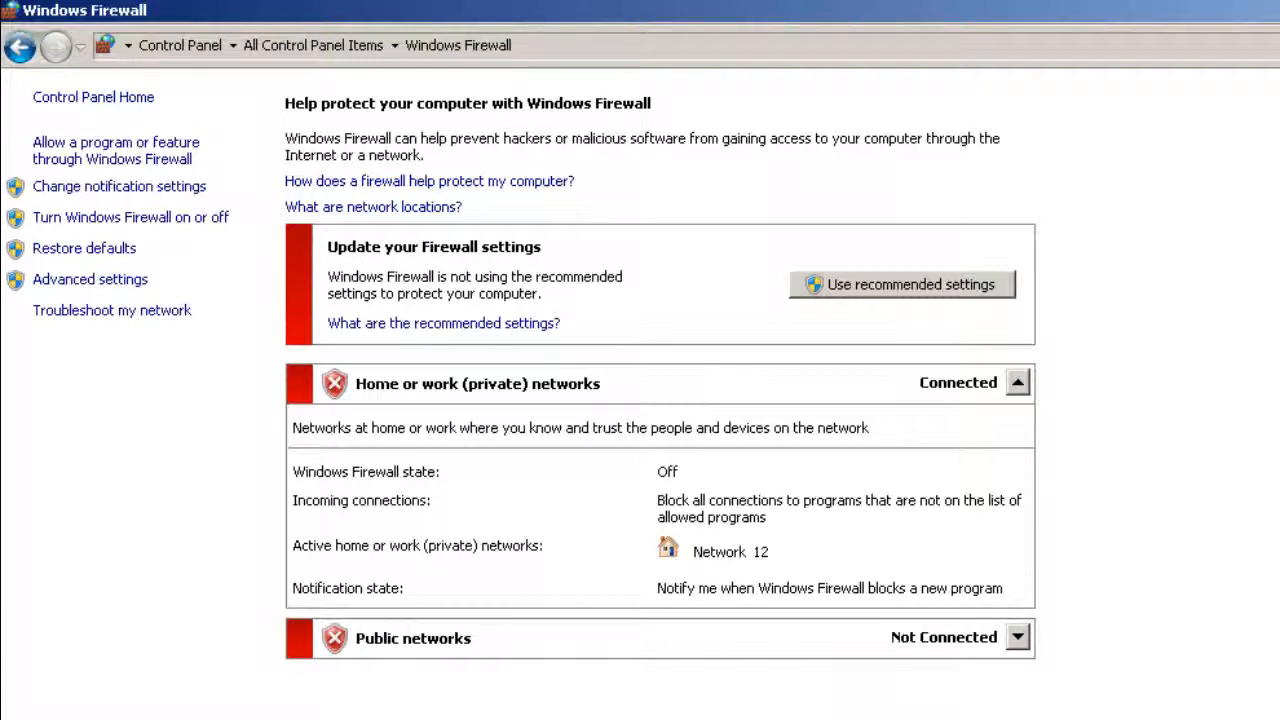
{"action": "left_click", "coordinate": [214, 232]}
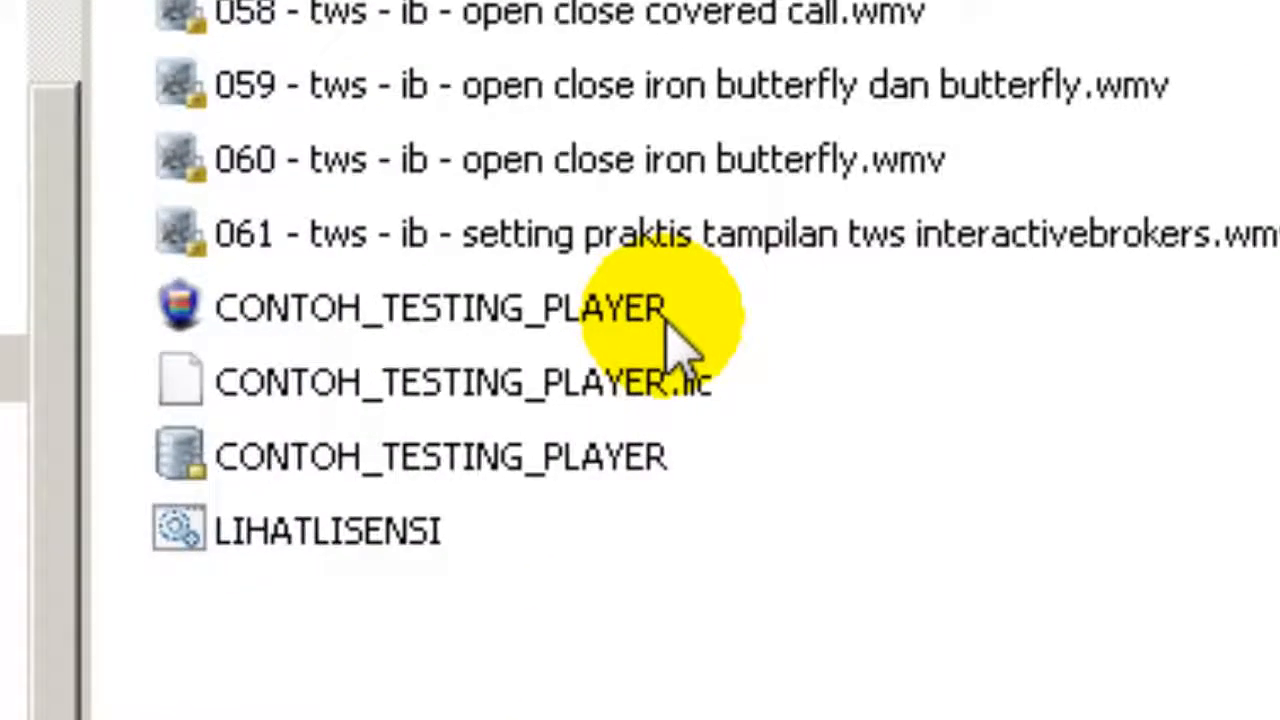
Step: Launch CONTOH_TESTING_PLAYER, choose E-Mail Activation, and advance to the activation data page
{"action": "left_click", "coordinate": [666, 322]}
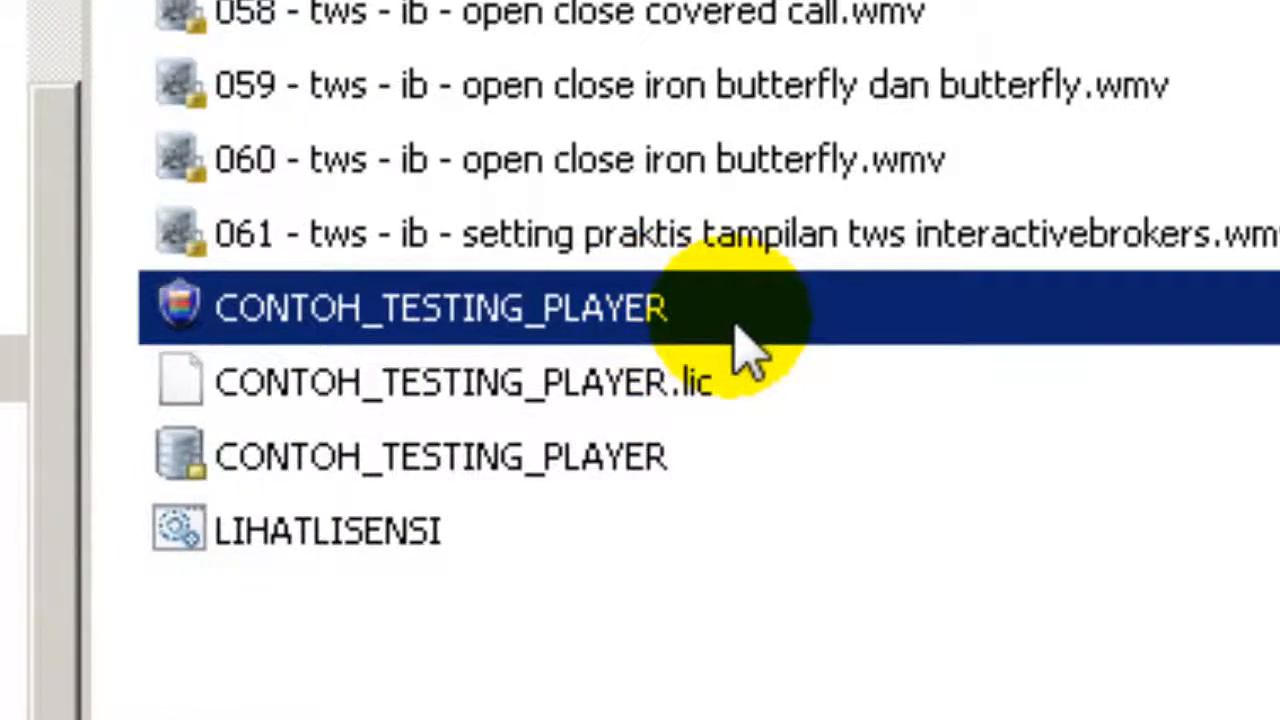
{"action": "double_click", "coordinate": [737, 338]}
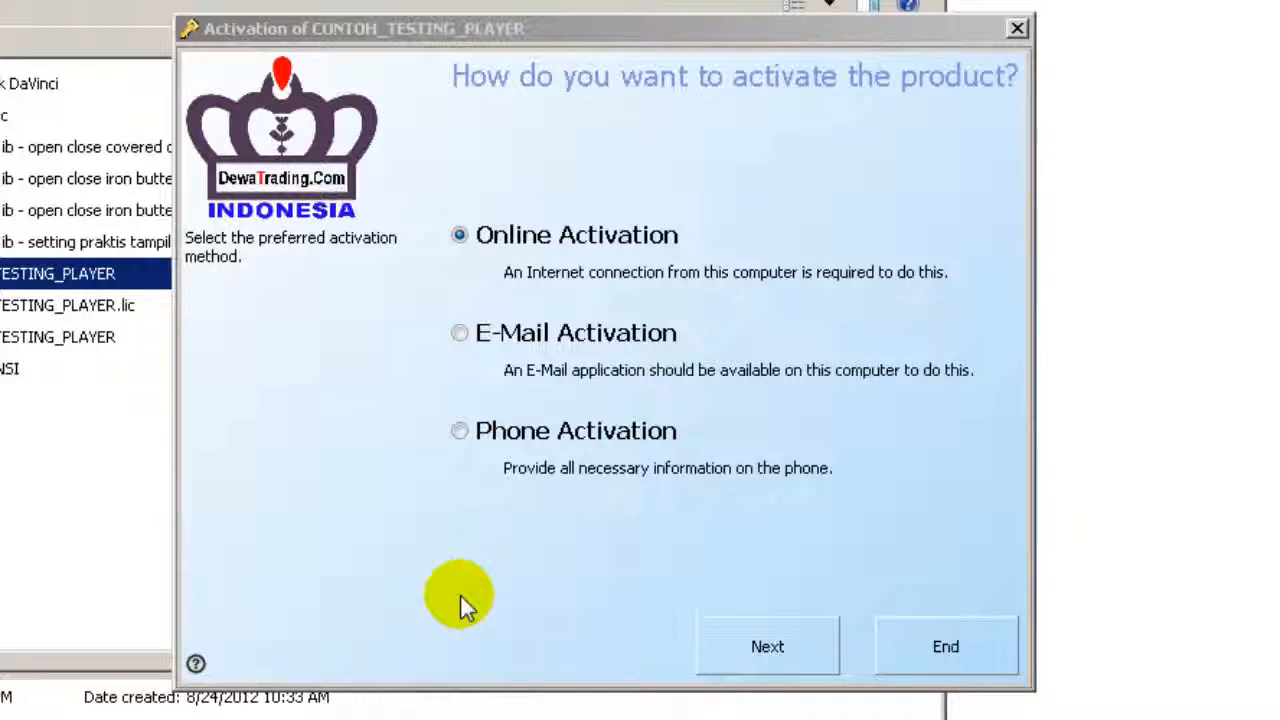
{"action": "left_click", "coordinate": [461, 596]}
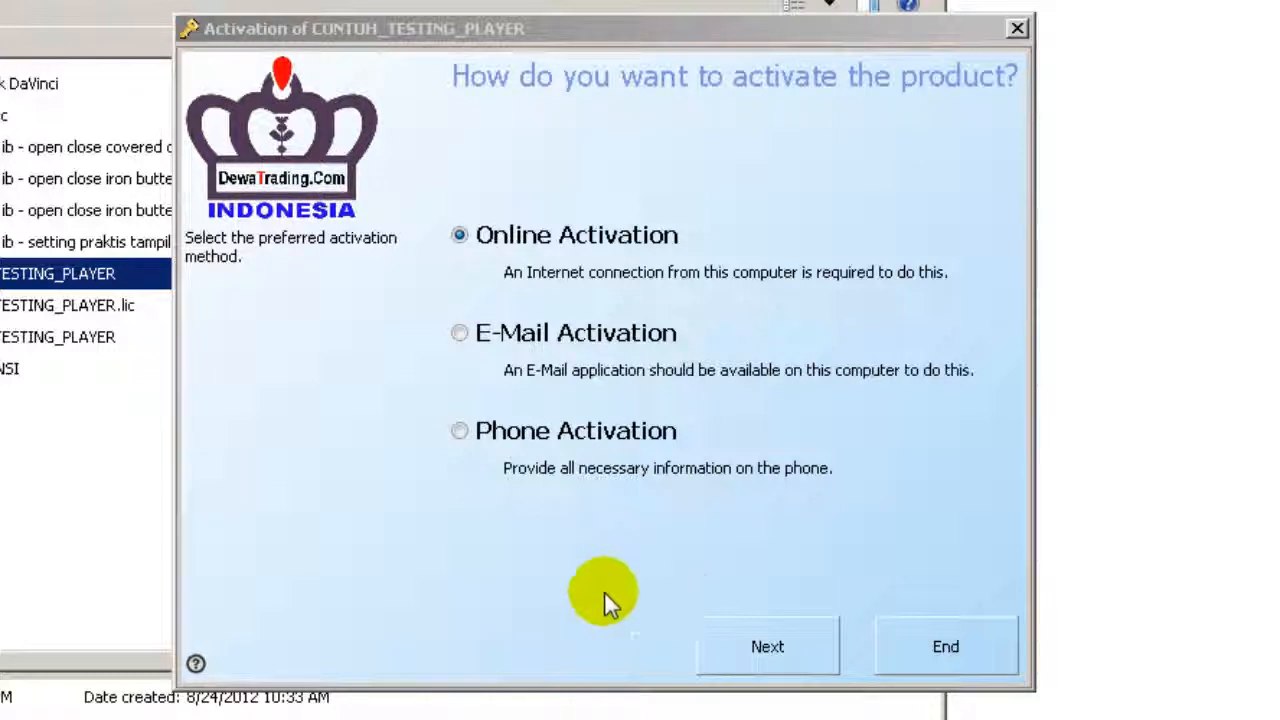
{"action": "left_click", "coordinate": [466, 345]}
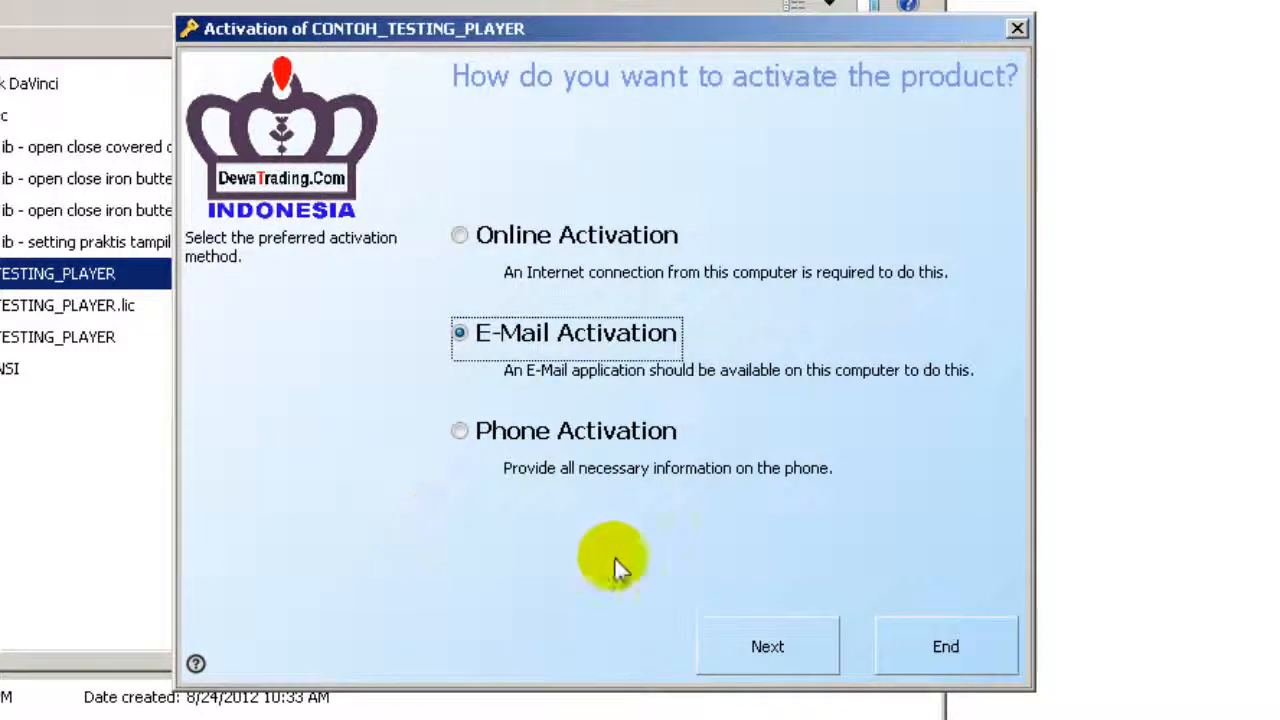
{"action": "left_click", "coordinate": [808, 650]}
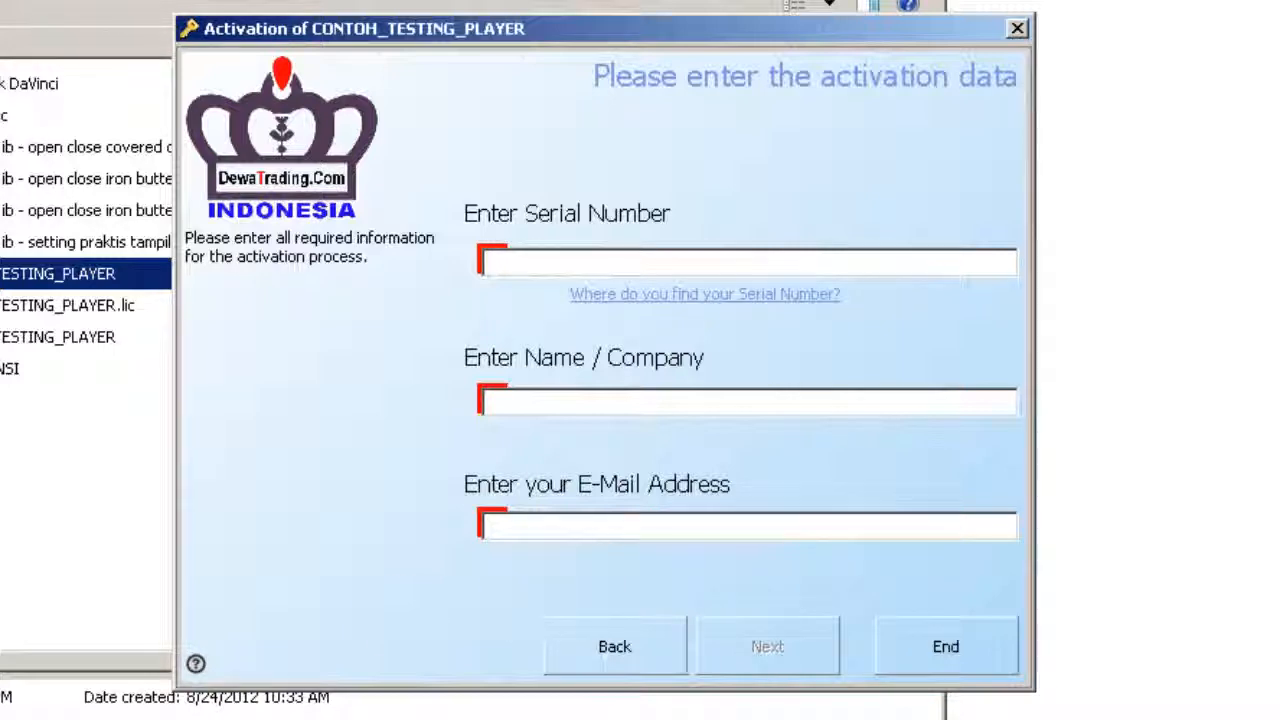
Step: In SERIAL_TESTING, highlight parts of the serial, add a 0 on a new line below, and select it
{"action": "left_click", "coordinate": [110, 718]}
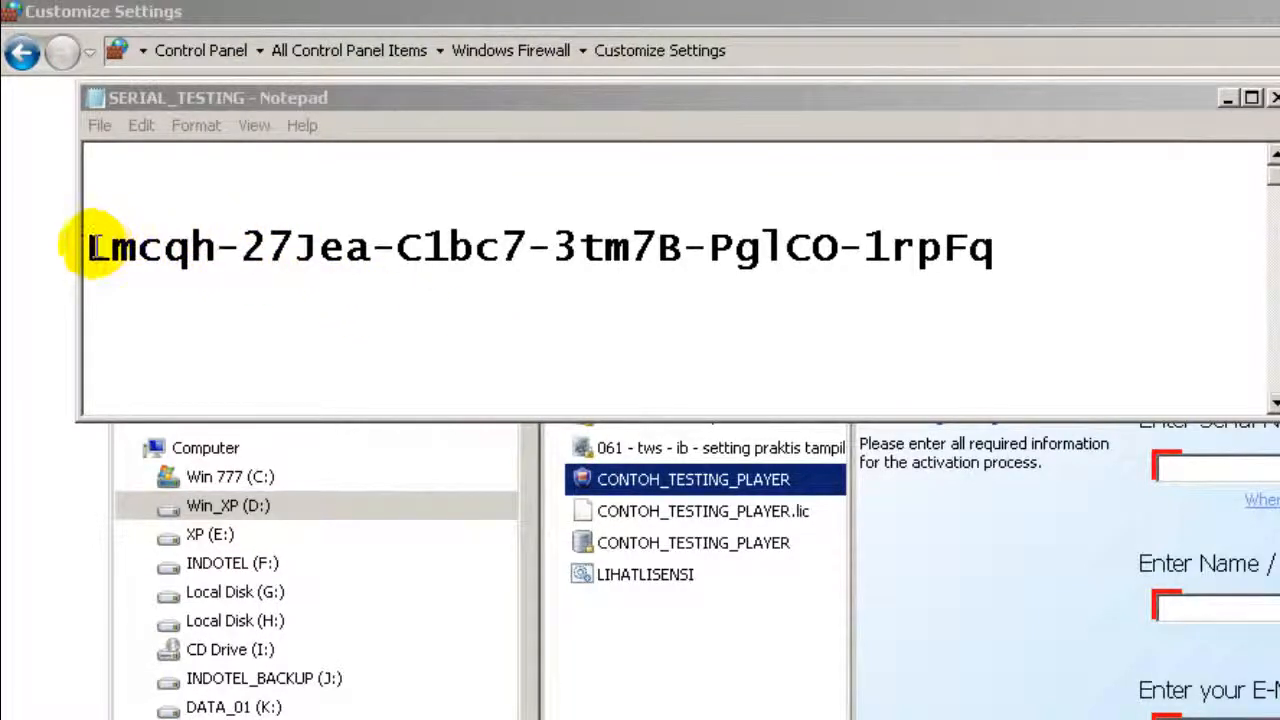
{"action": "left_click_drag", "start_coordinate": [92, 248], "coordinate": [986, 234]}
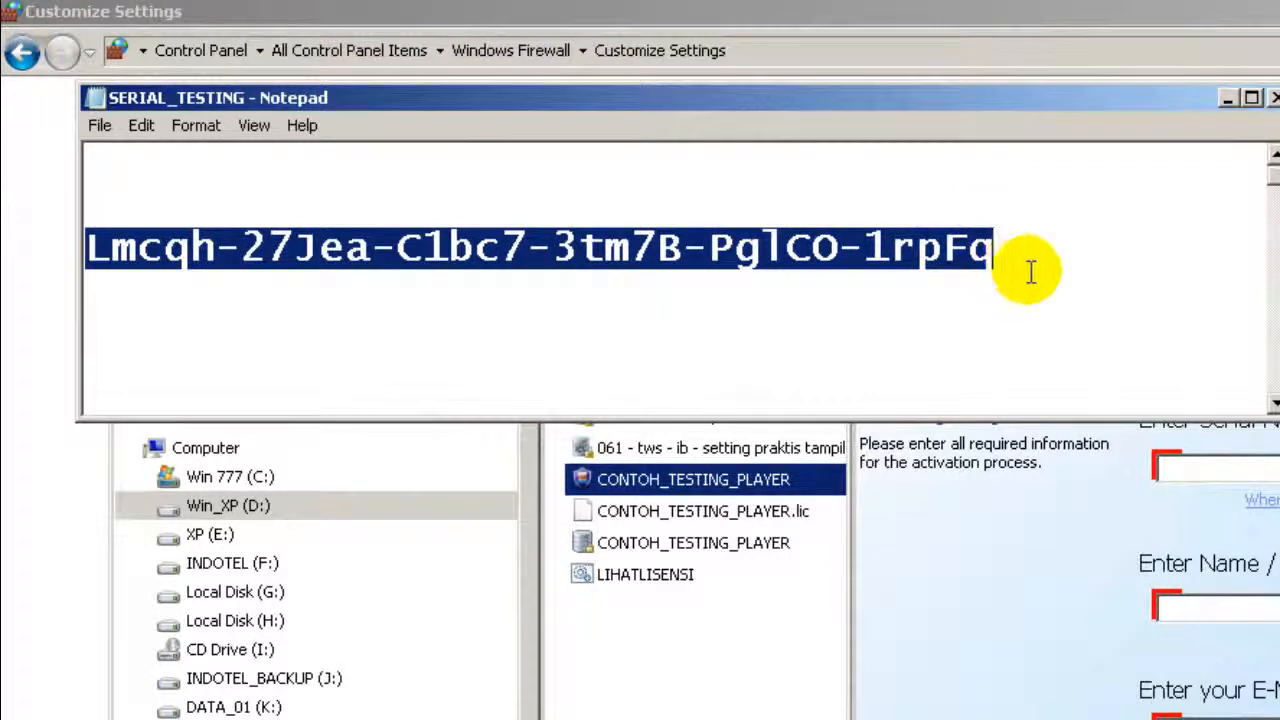
{"action": "left_click", "coordinate": [1029, 273]}
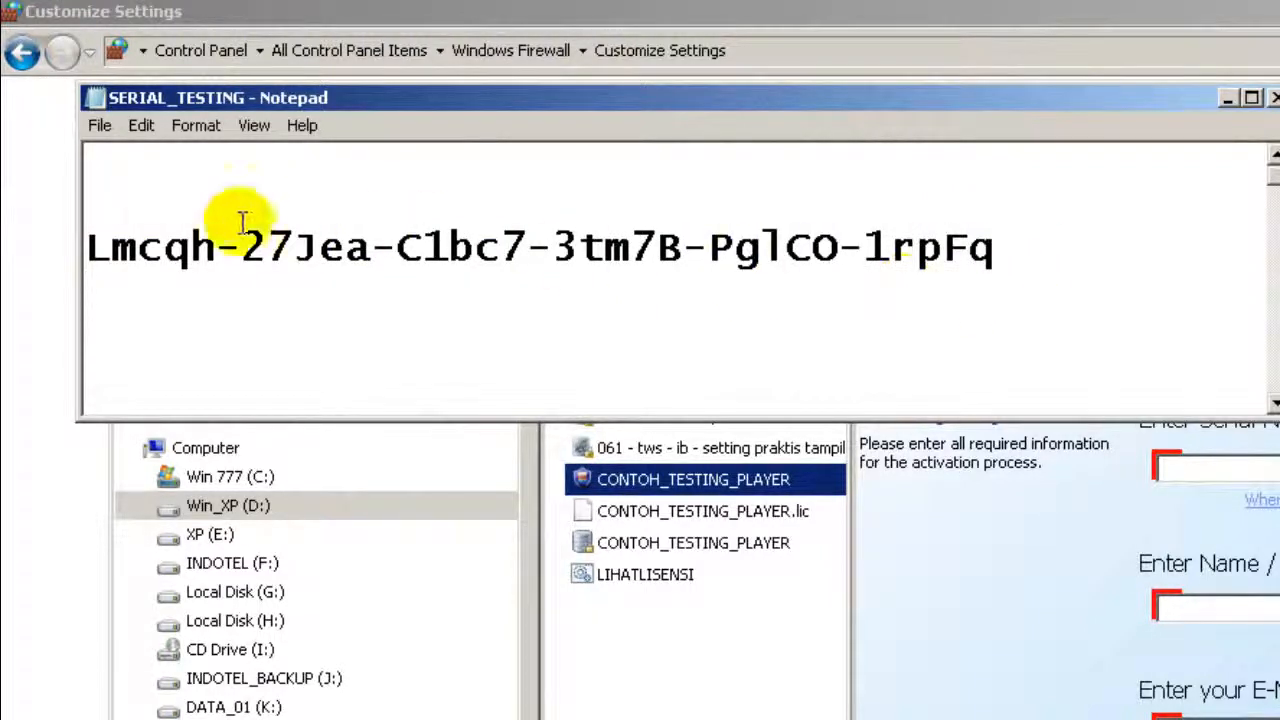
{"action": "left_click_drag", "start_coordinate": [108, 247], "coordinate": [216, 248]}
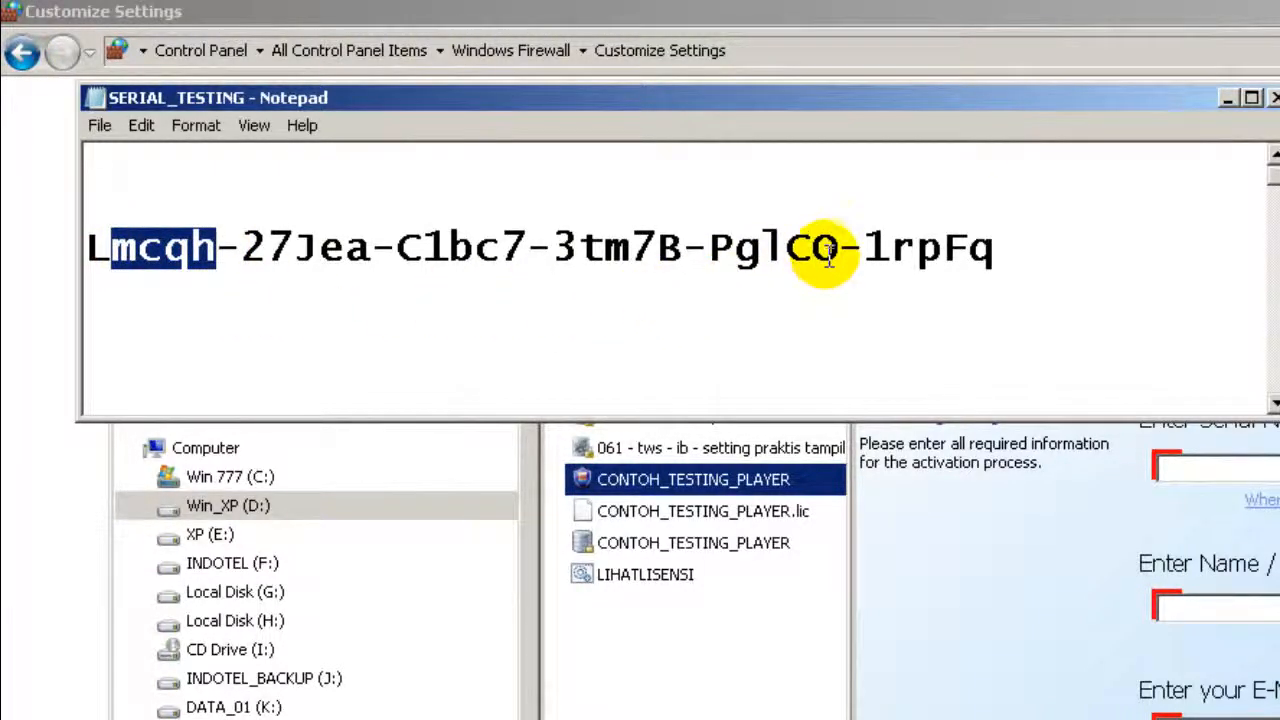
{"action": "left_click_drag", "start_coordinate": [812, 248], "coordinate": [840, 249]}
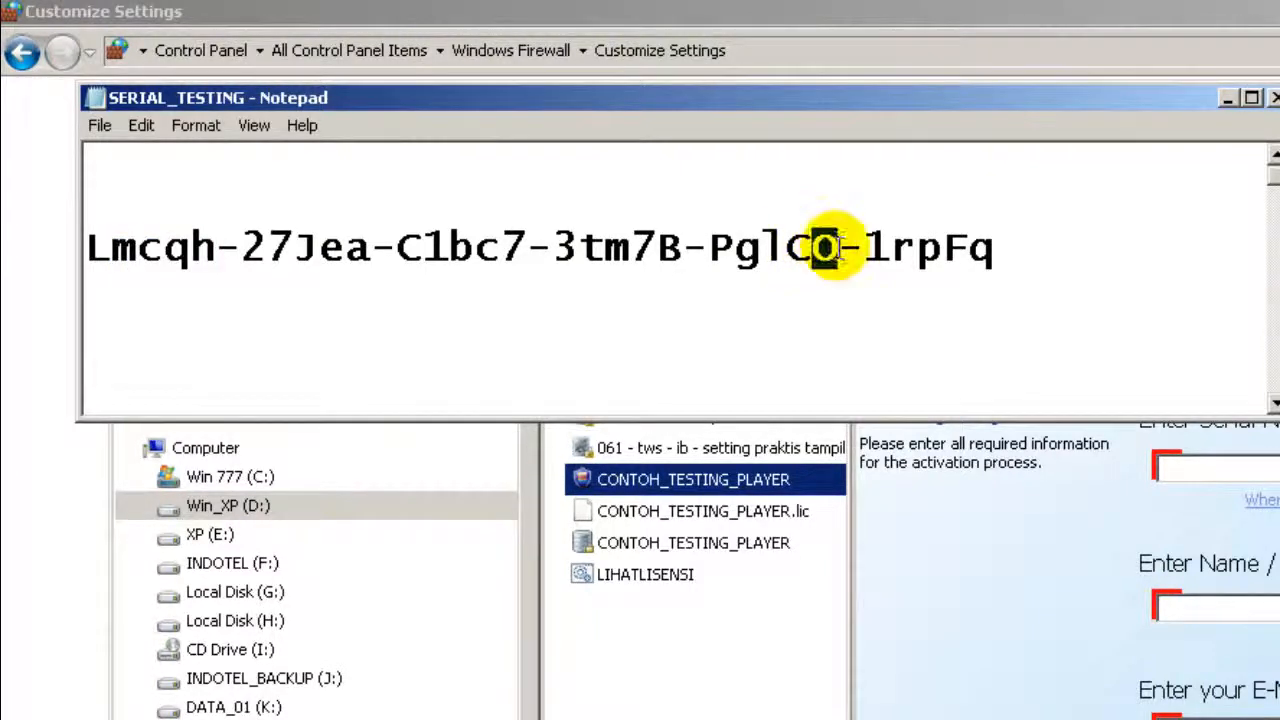
{"action": "left_click", "coordinate": [1022, 262]}
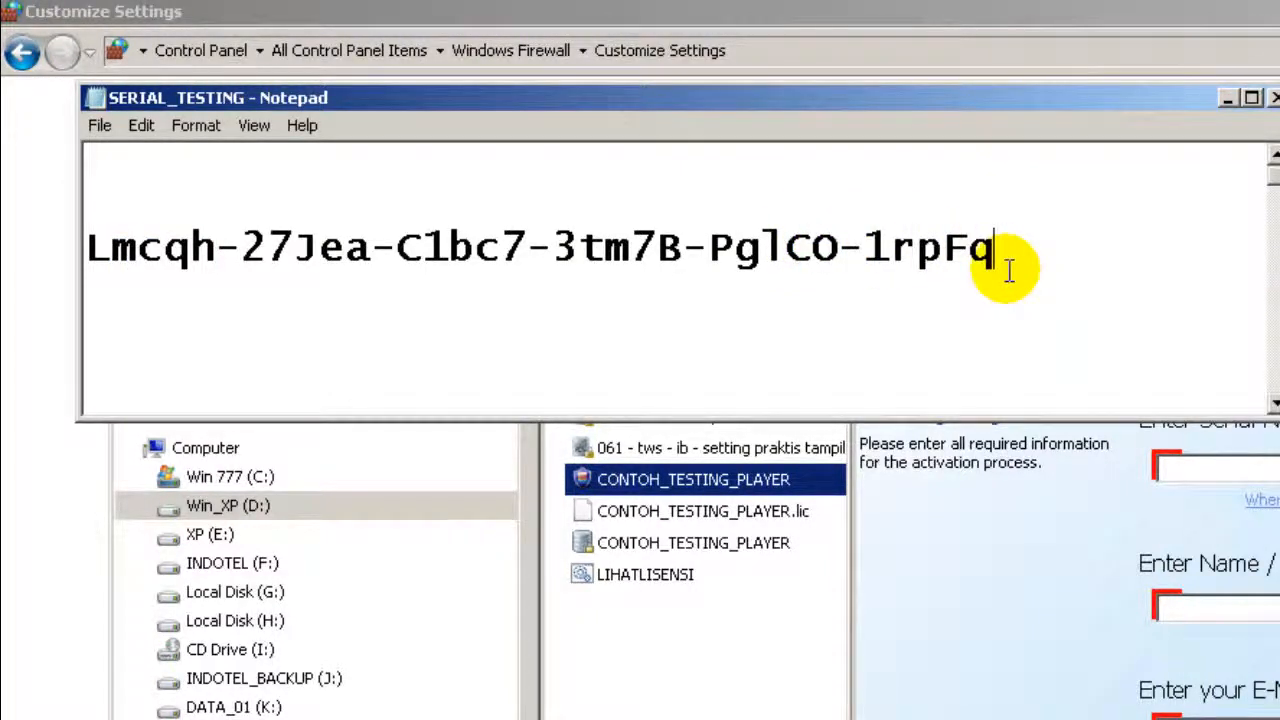
{"action": "key", "text": "Return"}
{"action": "type", "text": "0"}
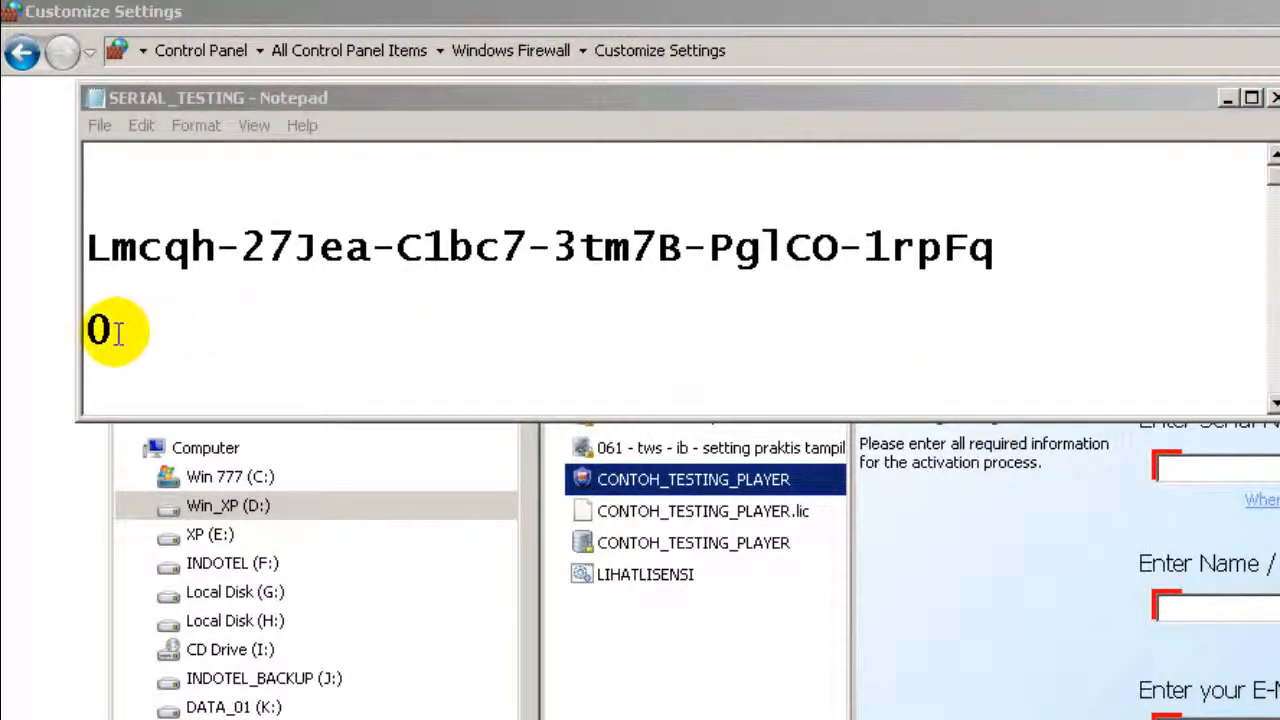
{"action": "left_click_drag", "start_coordinate": [810, 250], "coordinate": [838, 250]}
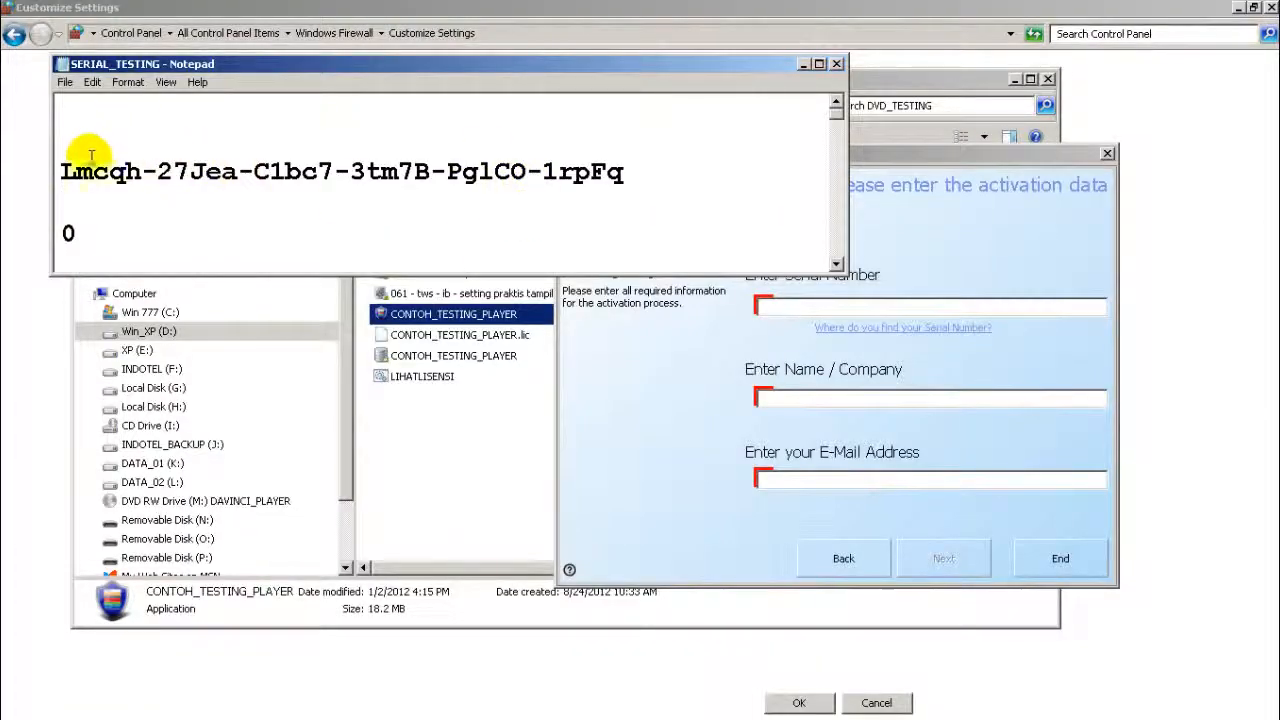
Step: Copy the serial number from Notepad into the Serial Number field and submit the activation data
{"action": "left_click_drag", "start_coordinate": [58, 170], "coordinate": [622, 176]}
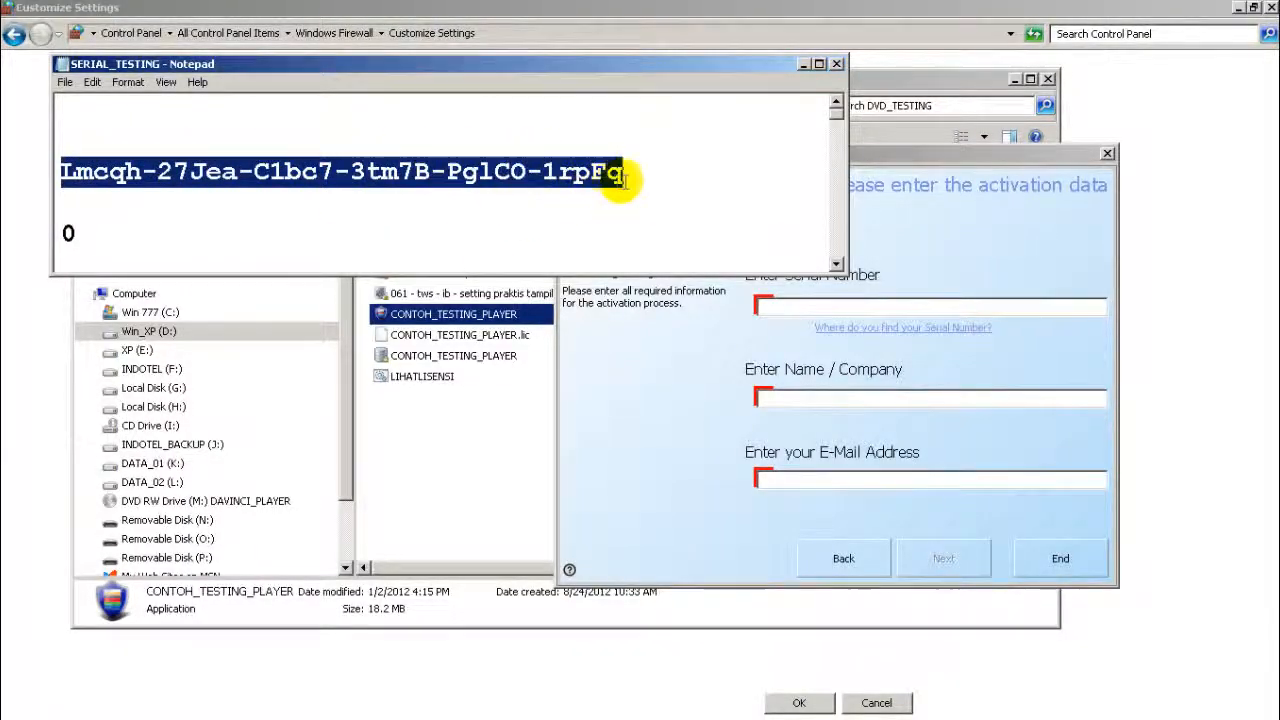
{"action": "left_click", "coordinate": [92, 82]}
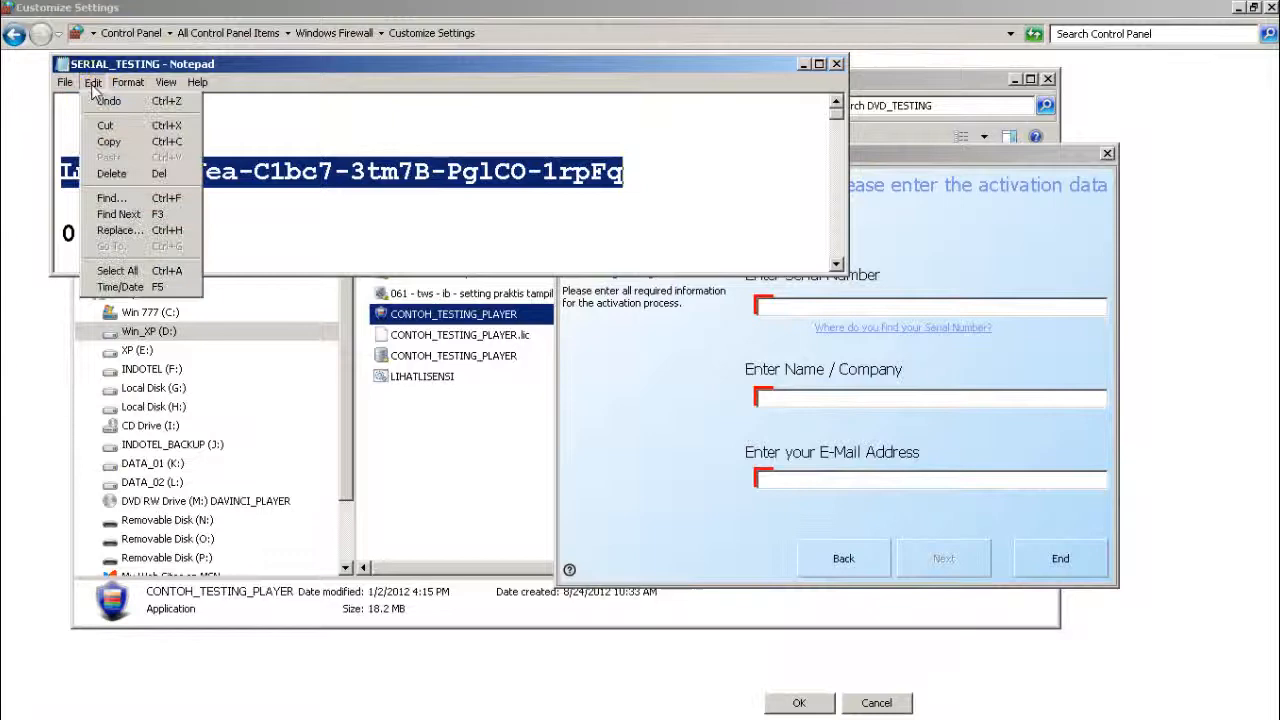
{"action": "left_click", "coordinate": [108, 142]}
{"action": "left_click", "coordinate": [970, 263]}
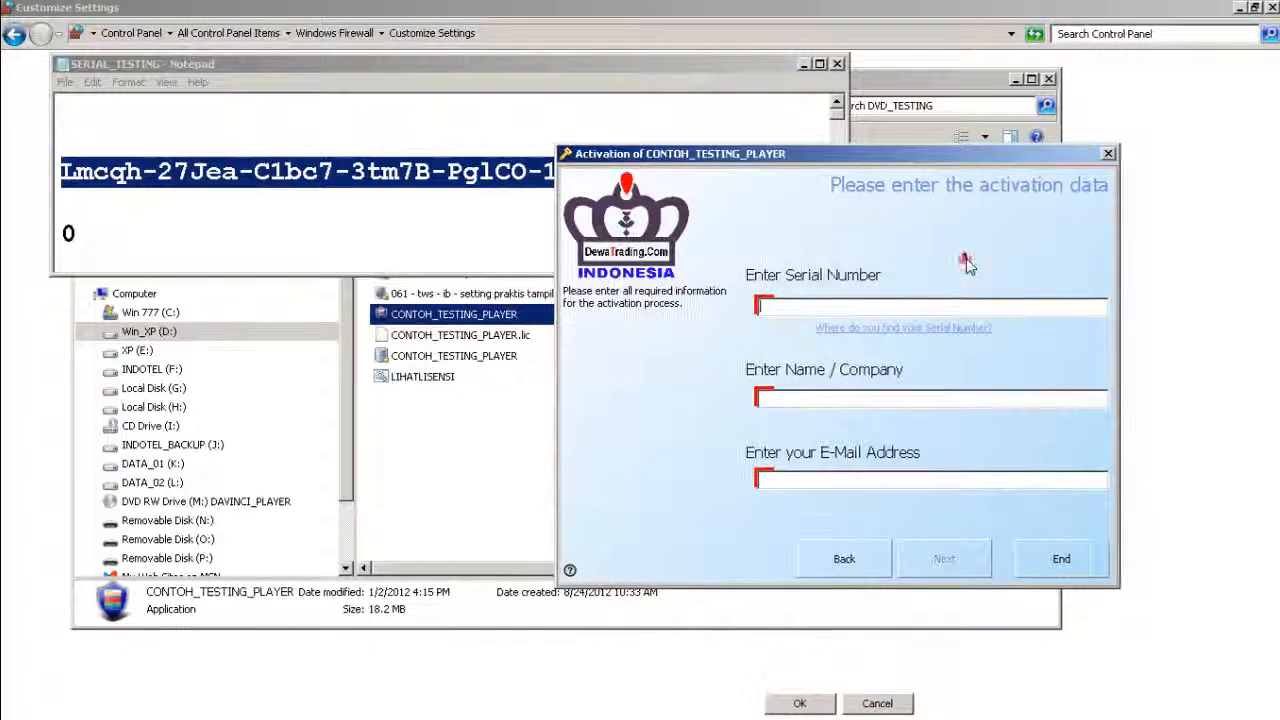
{"action": "right_click", "coordinate": [930, 301]}
{"action": "left_click", "coordinate": [962, 366]}
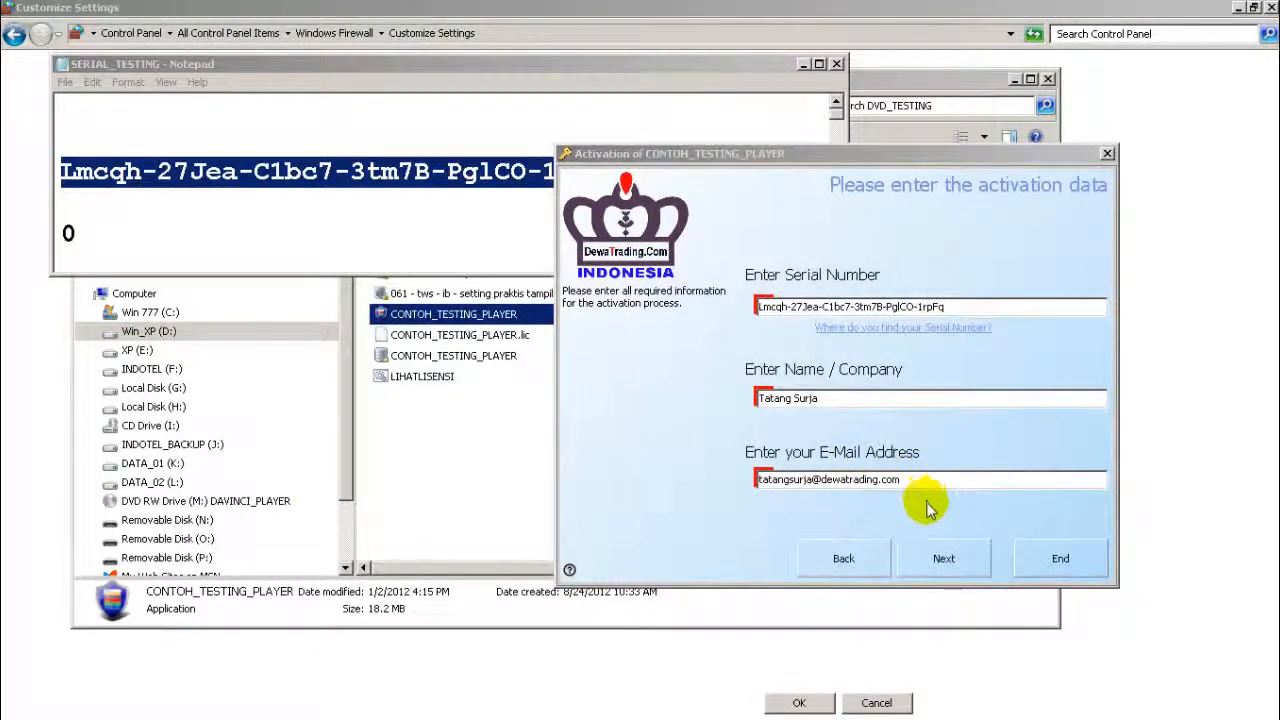
{"action": "left_click", "coordinate": [960, 562]}
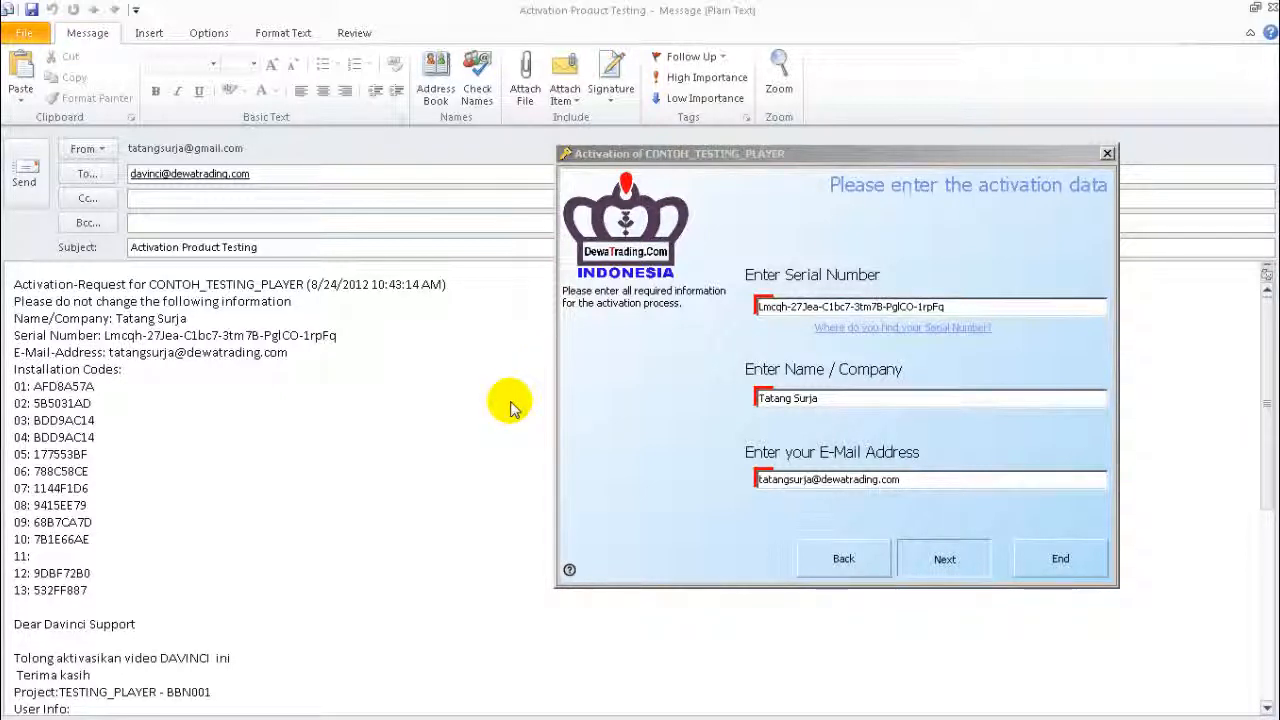
Step: Paste the Outlook activation-request text into a blank untitled Notepad document
{"action": "left_click", "coordinate": [797, 18]}
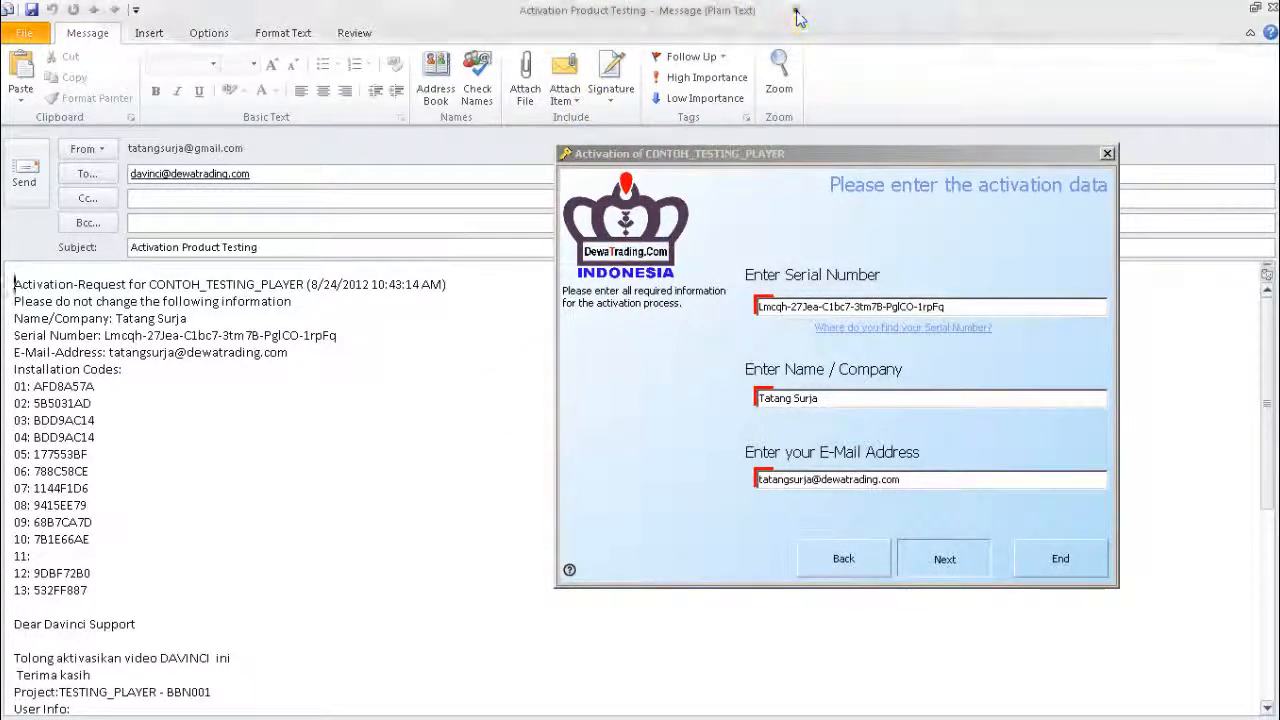
{"action": "left_click", "coordinate": [797, 18]}
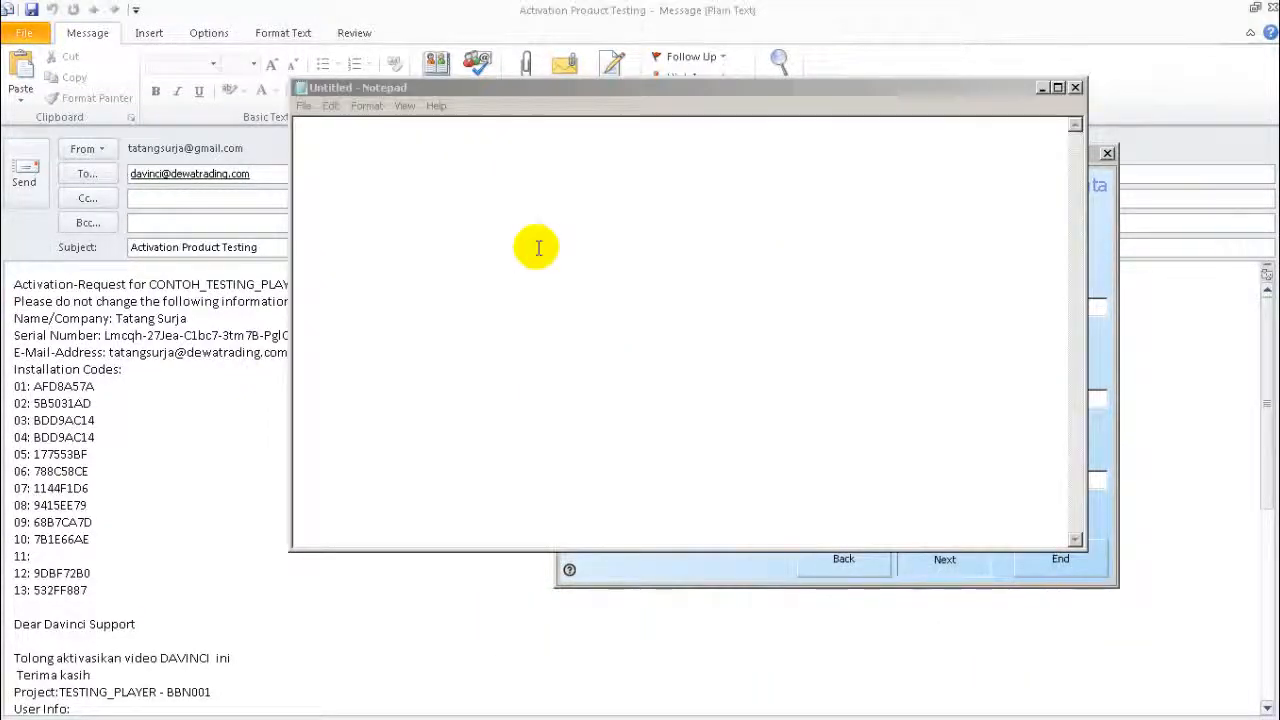
{"action": "scroll", "coordinate": [549, 290], "scroll_direction": "down", "scroll_amount": 8}
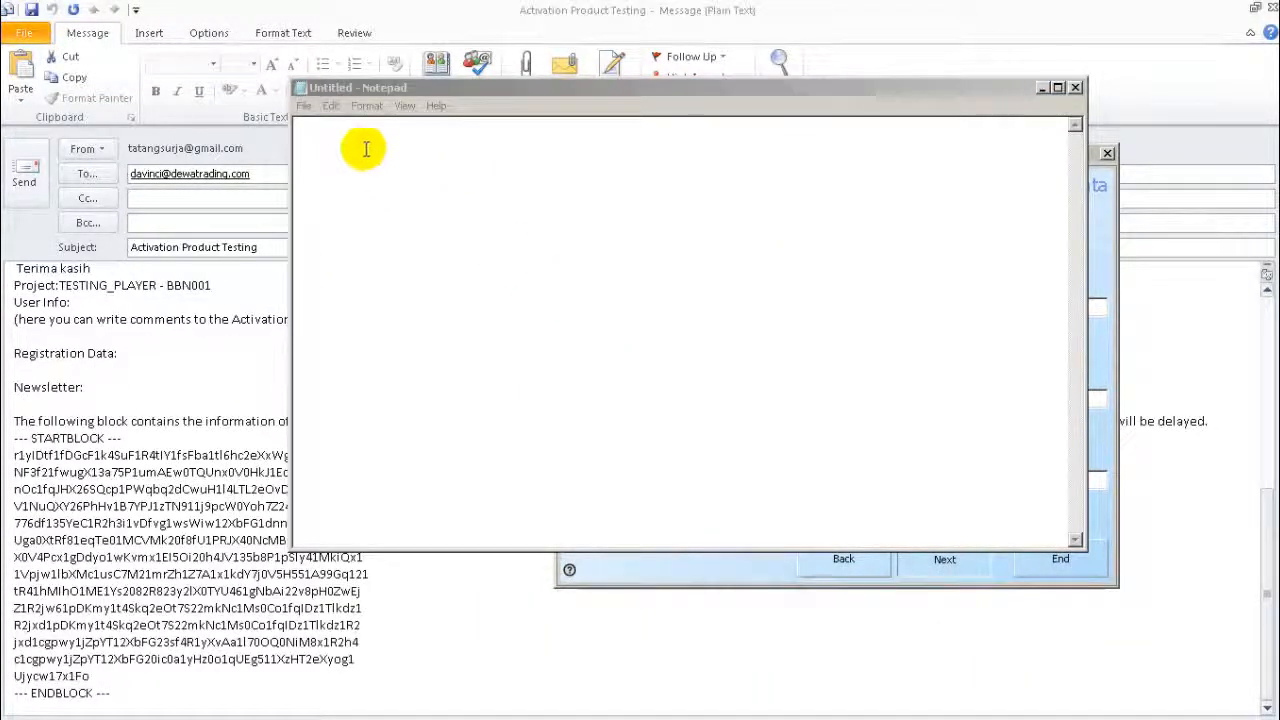
{"action": "left_click", "coordinate": [331, 105]}
{"action": "left_click", "coordinate": [348, 181]}
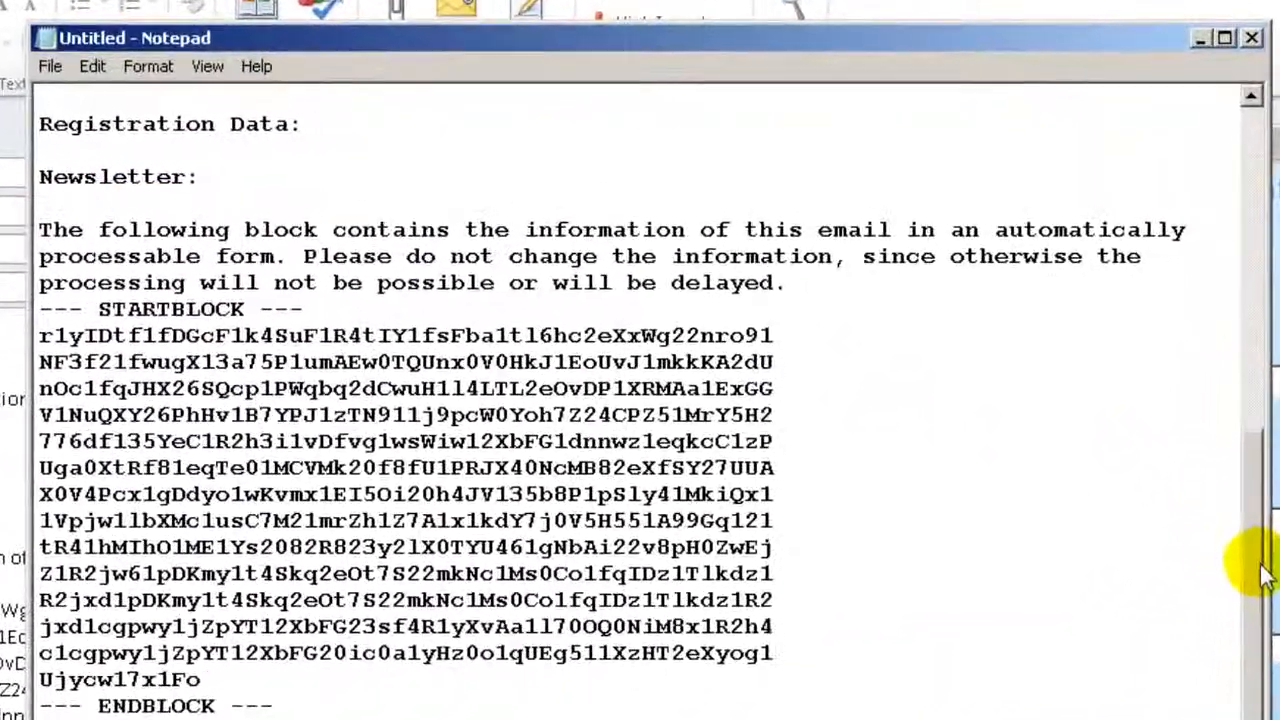
{"action": "left_click_drag", "start_coordinate": [1262, 575], "coordinate": [1258, 235]}
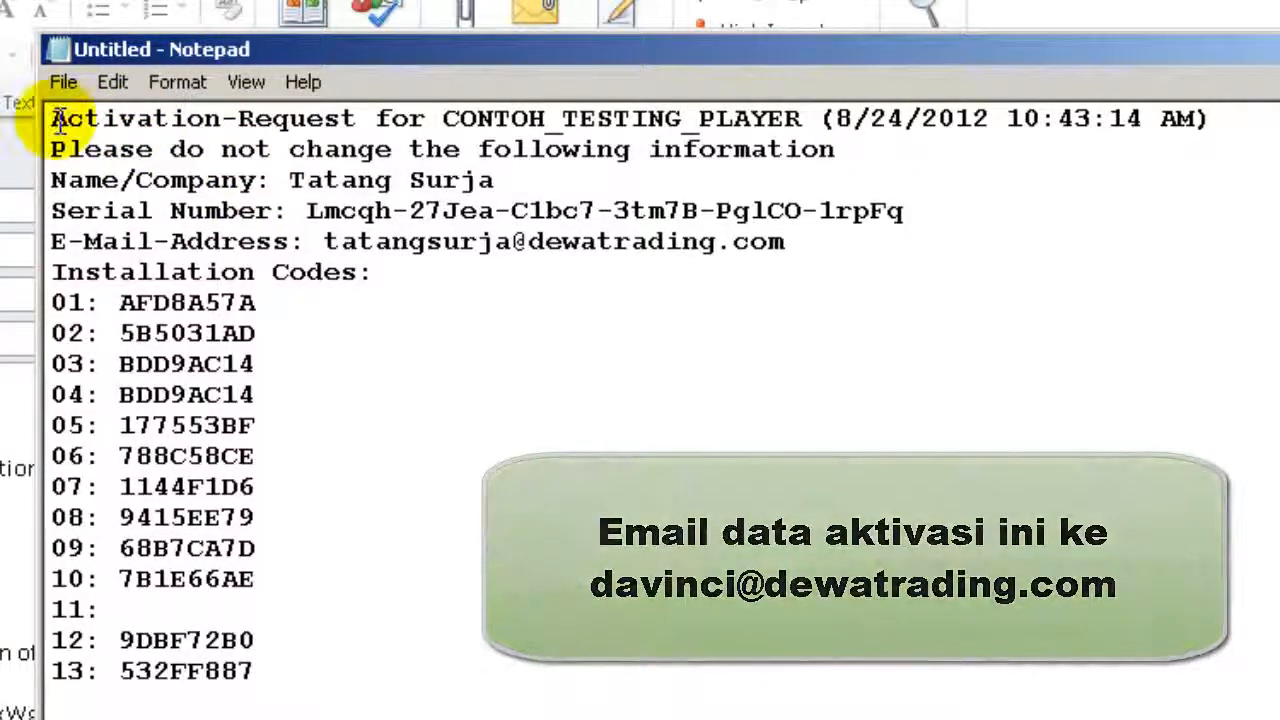
Step: Select all of the activation-request text in Notepad and copy it
{"action": "left_click", "coordinate": [113, 83]}
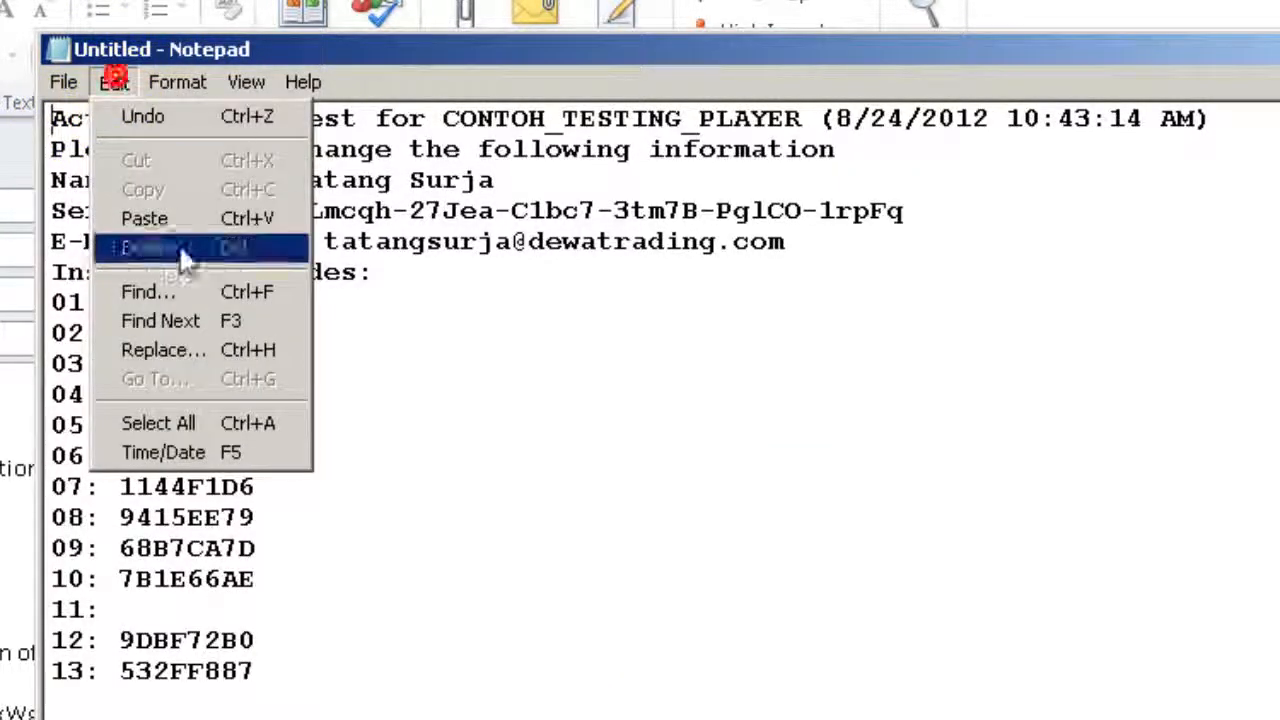
{"action": "left_click", "coordinate": [160, 423]}
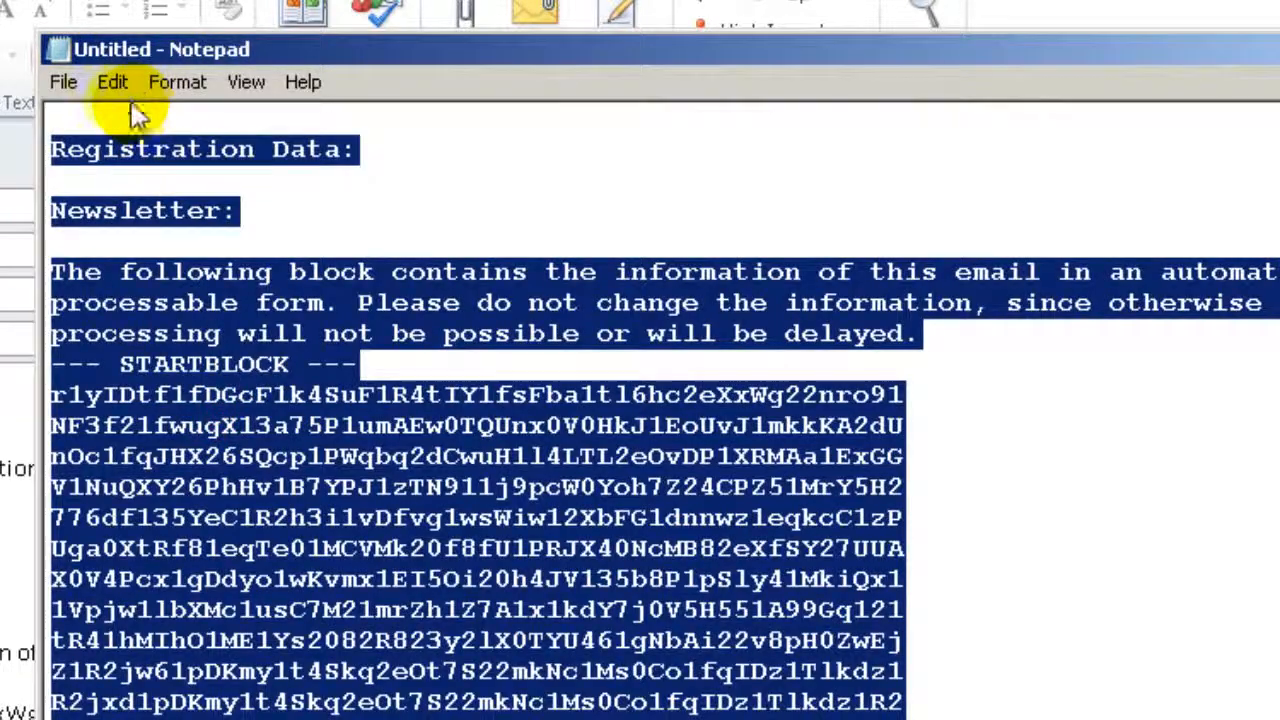
{"action": "left_click", "coordinate": [113, 83]}
{"action": "left_click", "coordinate": [145, 187]}
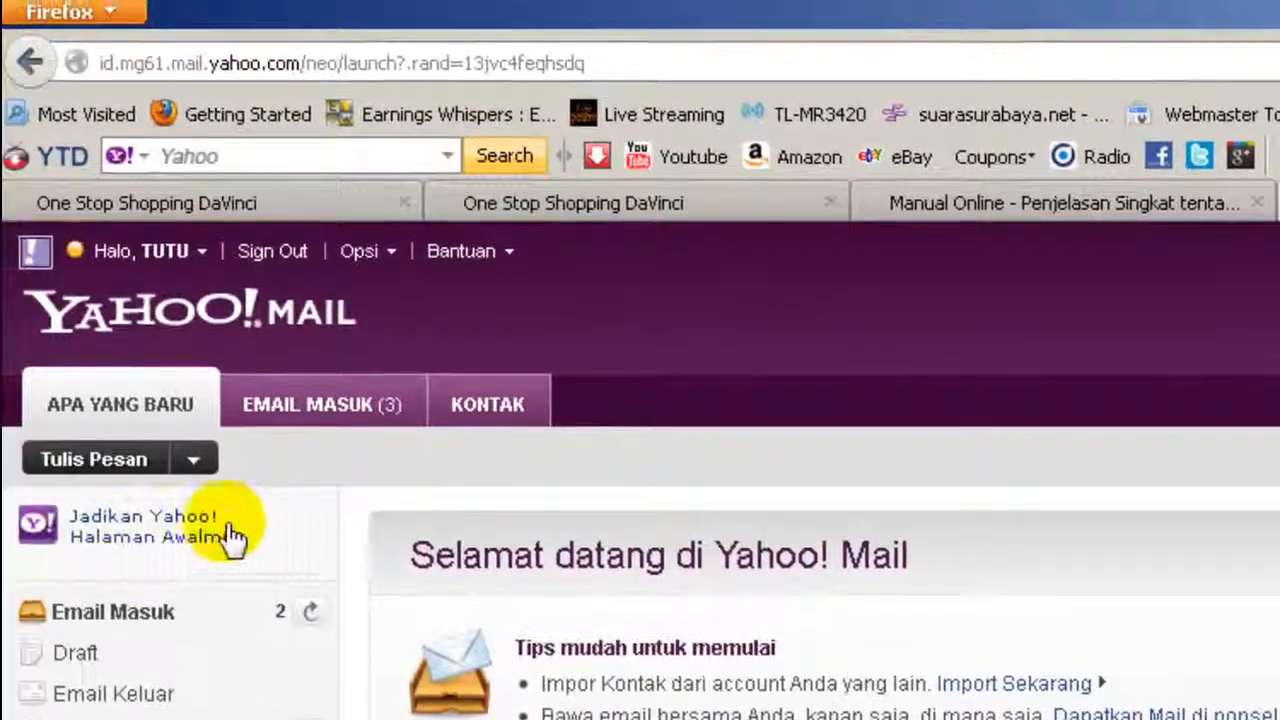
Step: Send a Yahoo Mail message 'Aktivasi DaVinci' with the pasted request to the DaVinci support address
{"action": "left_click", "coordinate": [143, 470]}
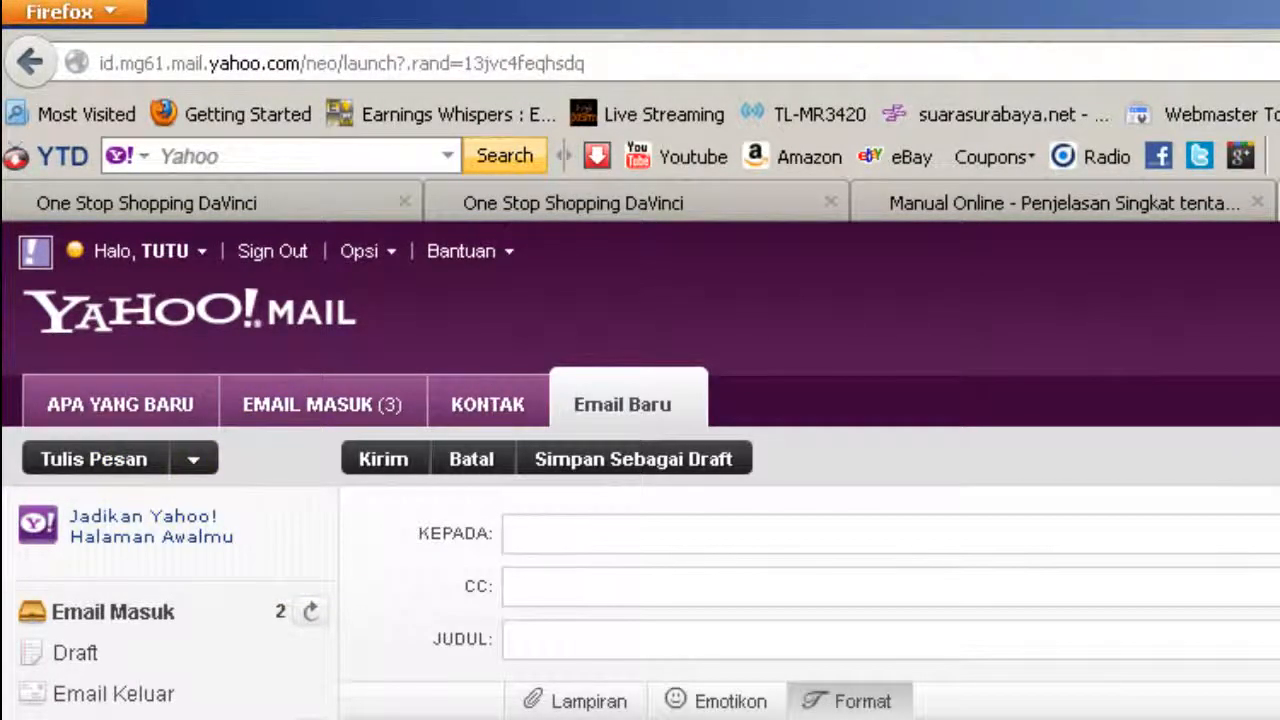
{"action": "left_click", "coordinate": [632, 541]}
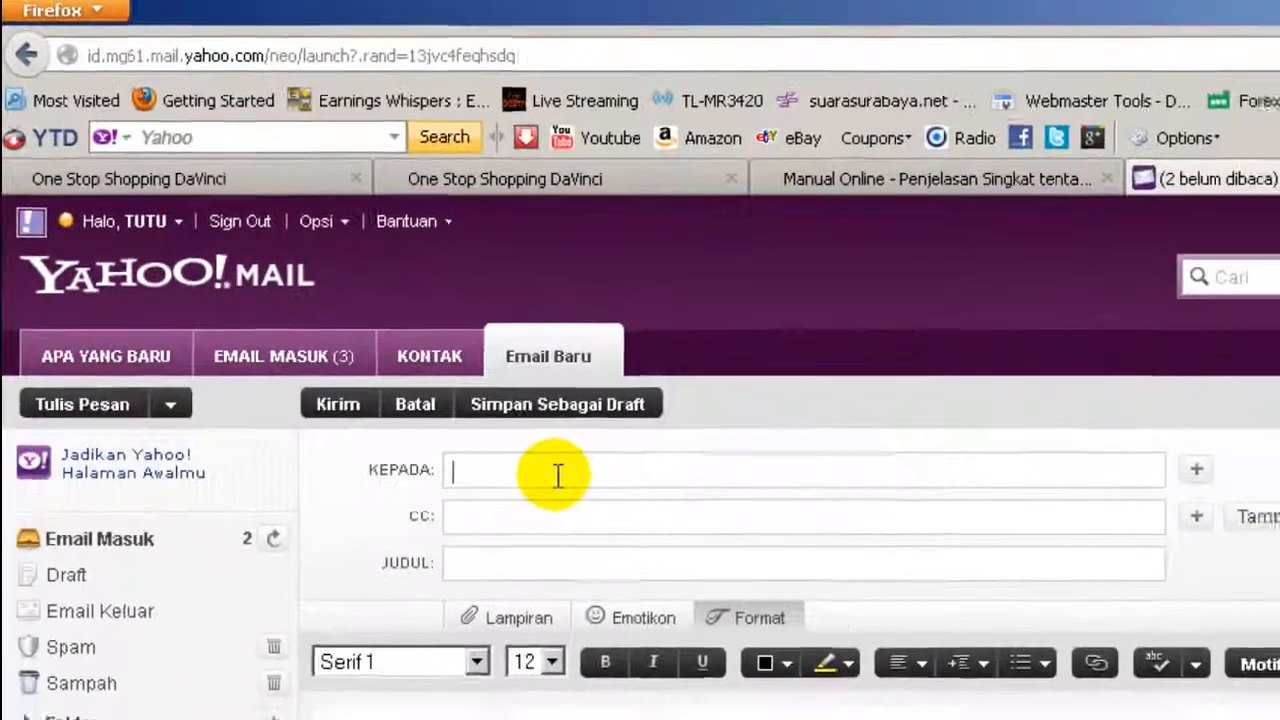
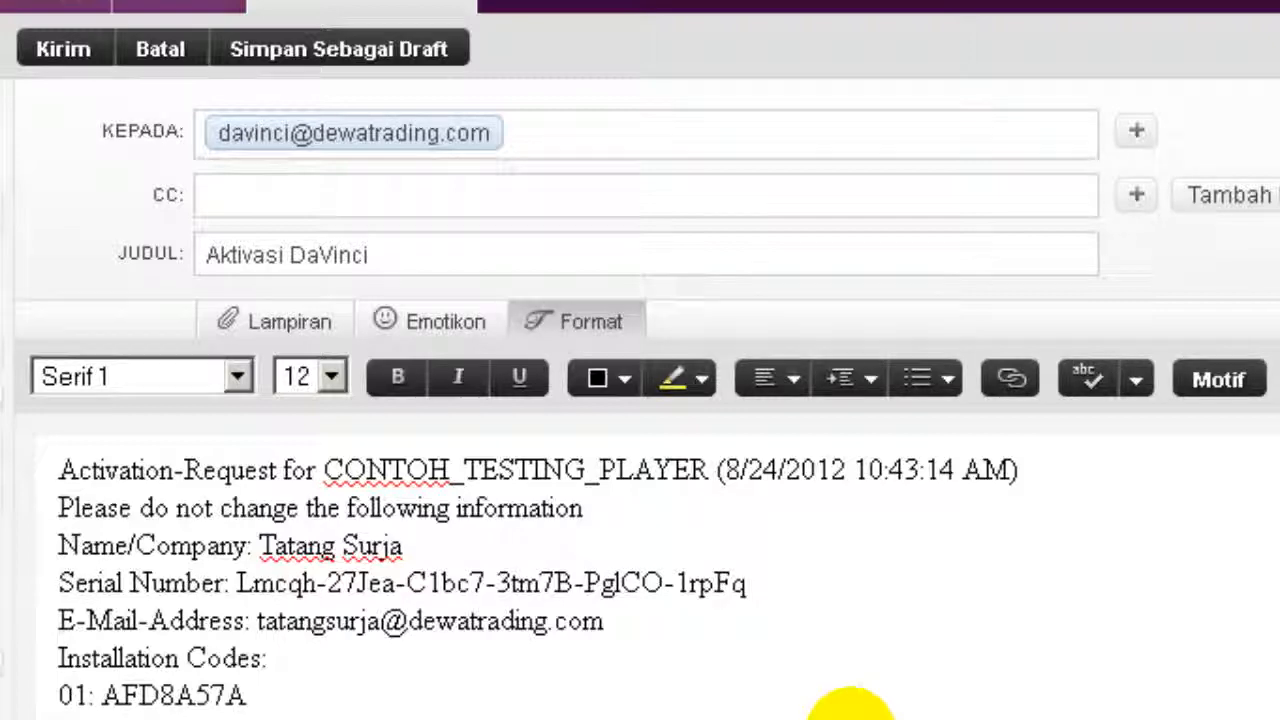
{"action": "left_click", "coordinate": [74, 50]}
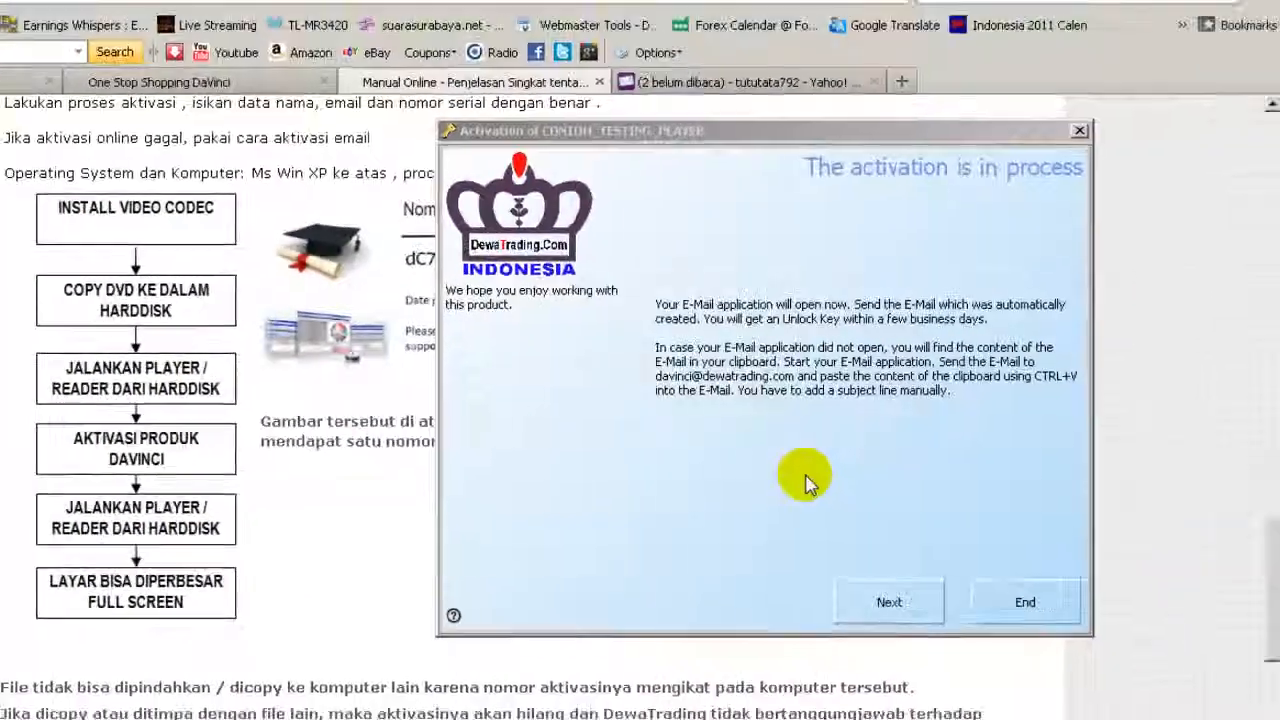
Step: Click Next on the 'activation is in process' notice to reach Apply Unlock Key
{"action": "left_click", "coordinate": [891, 603]}
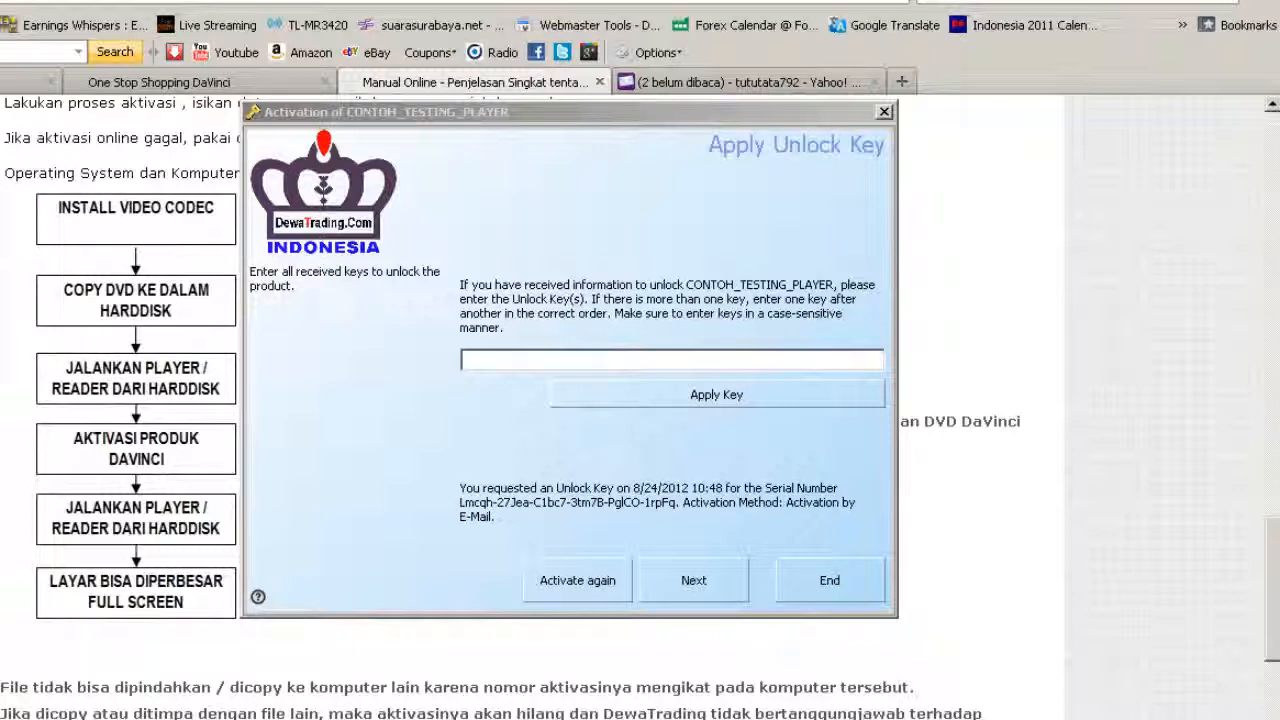
Step: Copy the unlock key text from its Notepad window
{"action": "key", "text": "alt+Tab"}
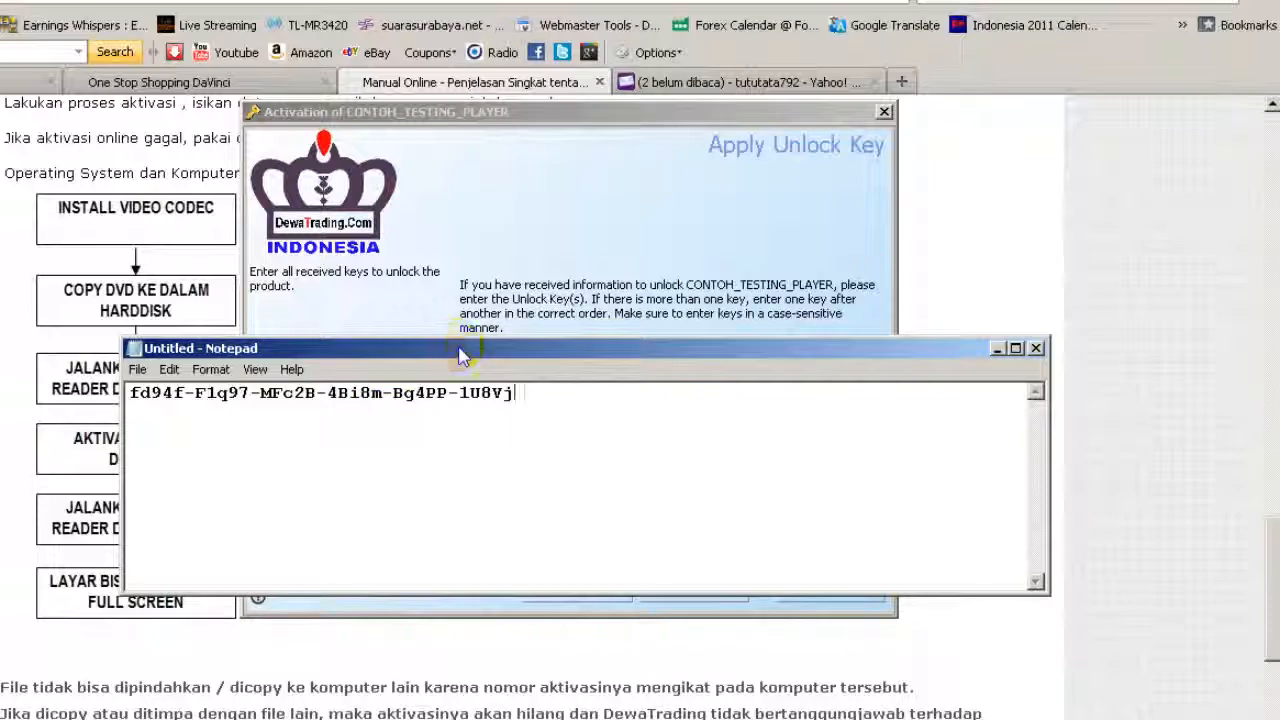
{"action": "left_click_drag", "start_coordinate": [455, 347], "coordinate": [595, 145]}
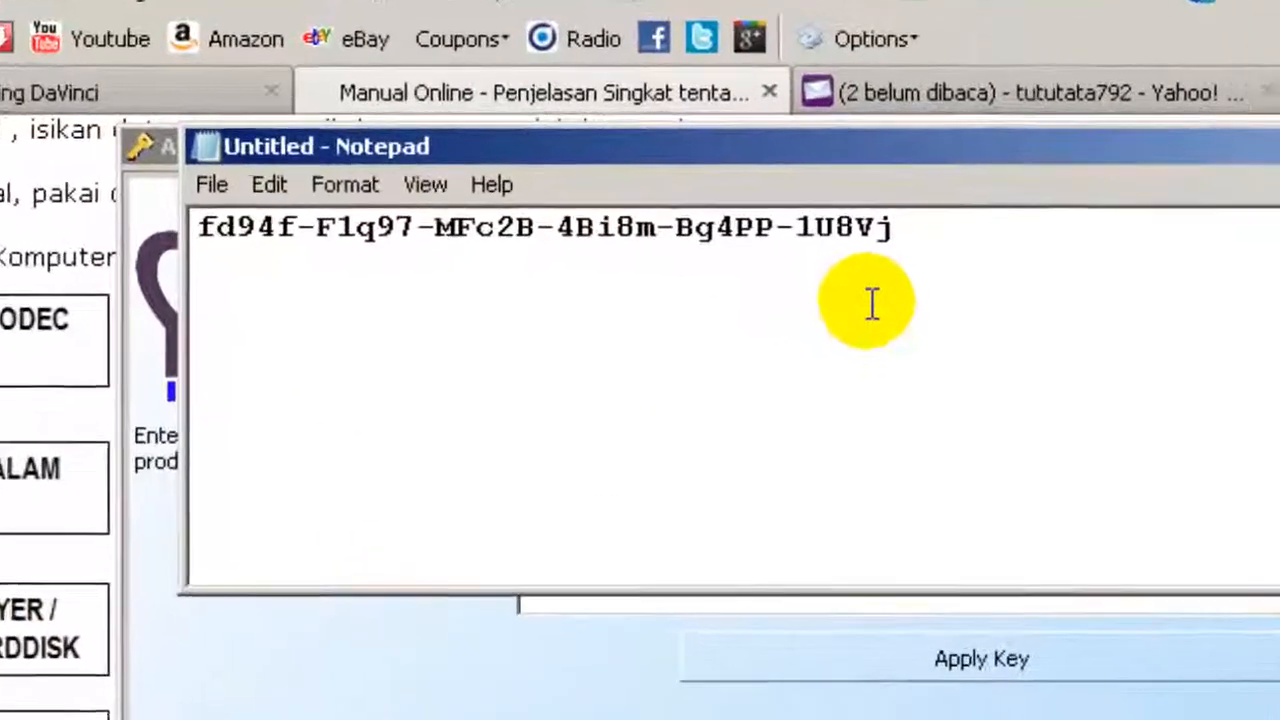
{"action": "left_click_drag", "start_coordinate": [910, 228], "coordinate": [140, 148]}
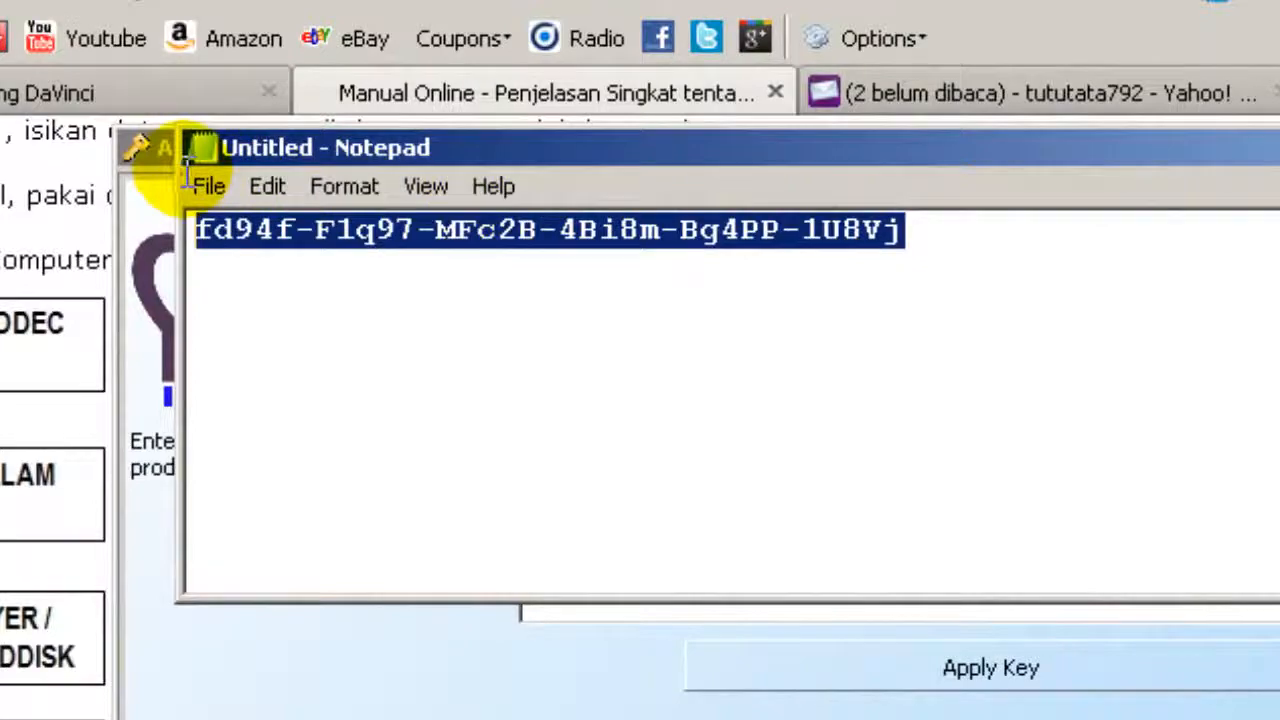
{"action": "left_click", "coordinate": [270, 187]}
{"action": "left_click", "coordinate": [303, 314]}
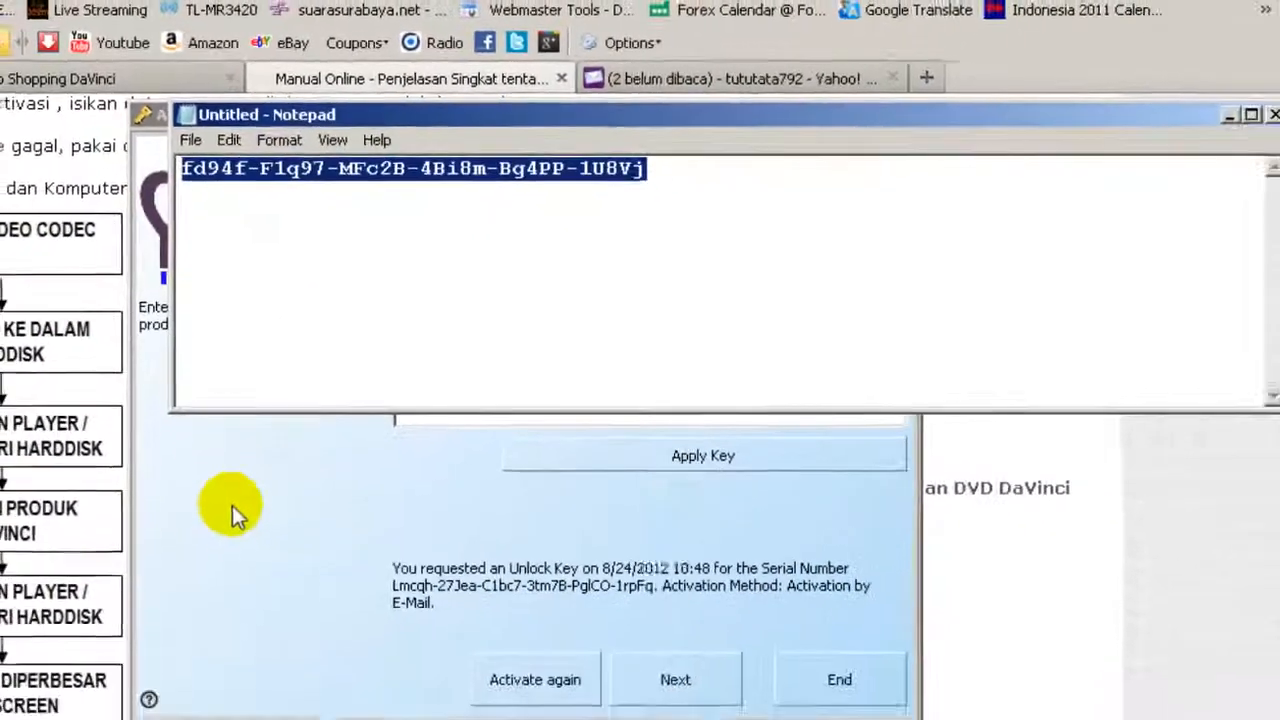
Step: Paste the unlock key into the wizard's key field and apply it
{"action": "left_click", "coordinate": [232, 505]}
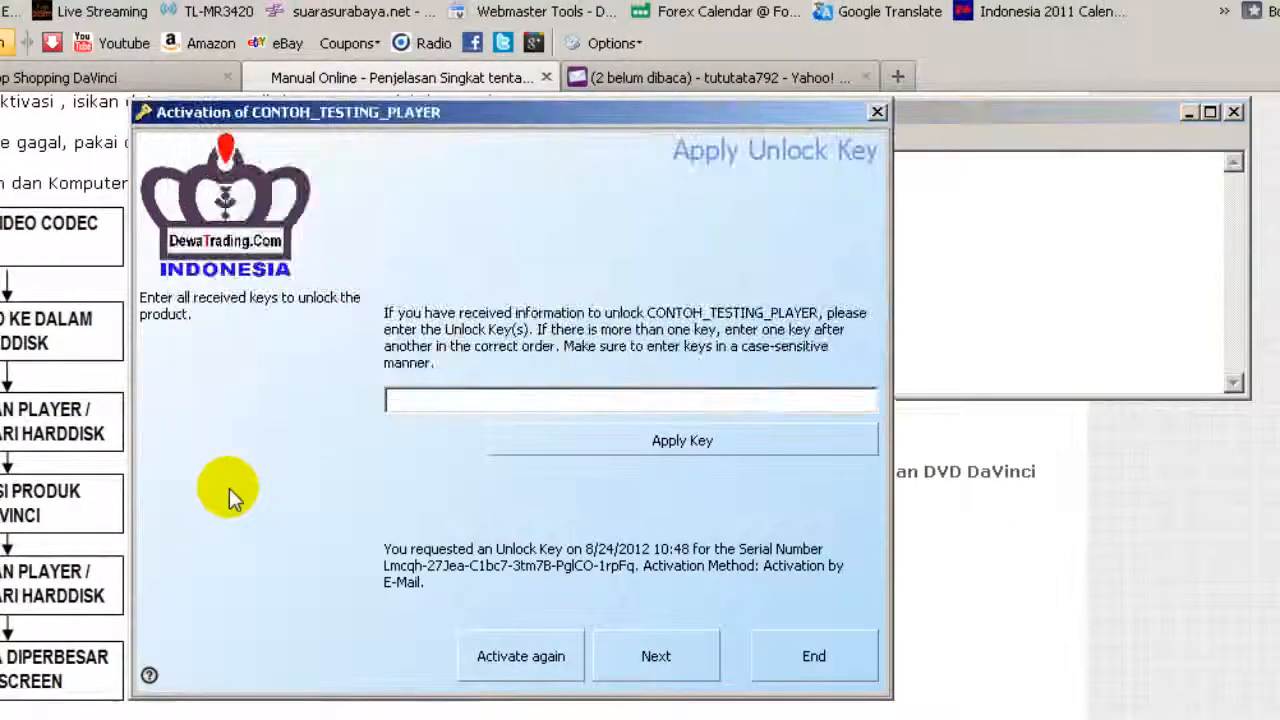
{"action": "right_click", "coordinate": [491, 396]}
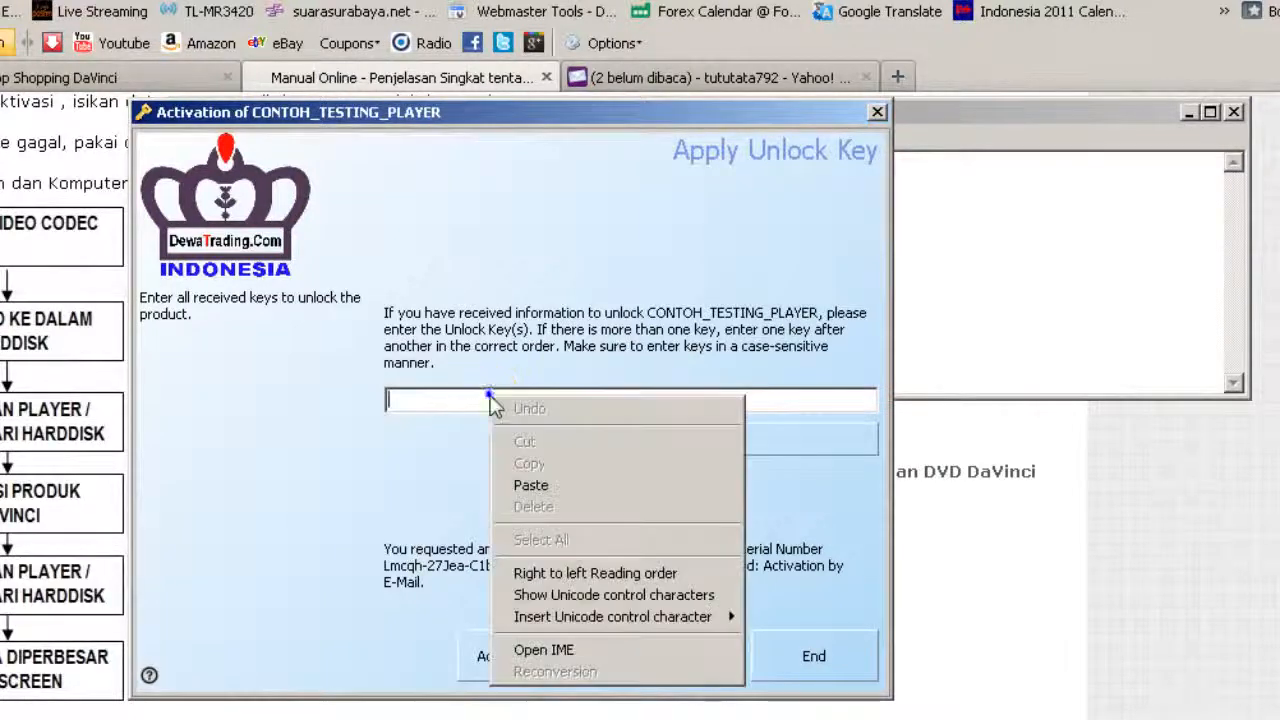
{"action": "left_click", "coordinate": [531, 486]}
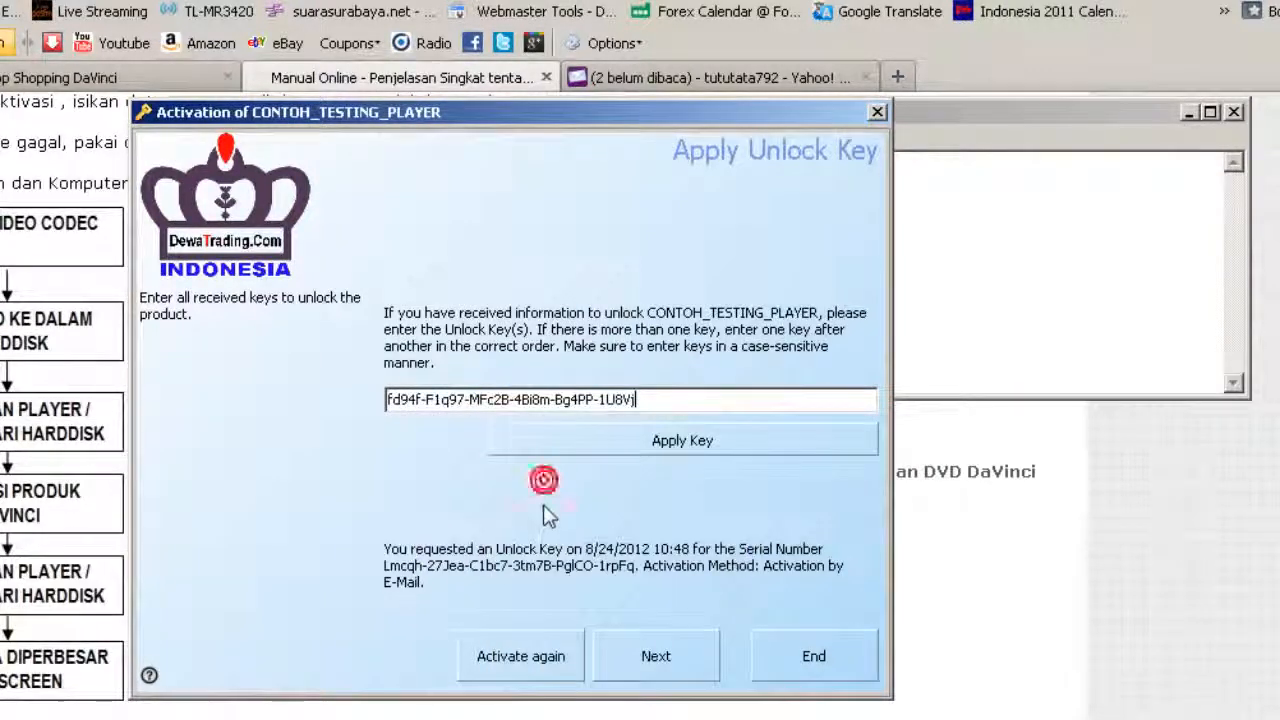
{"action": "left_click", "coordinate": [673, 450]}
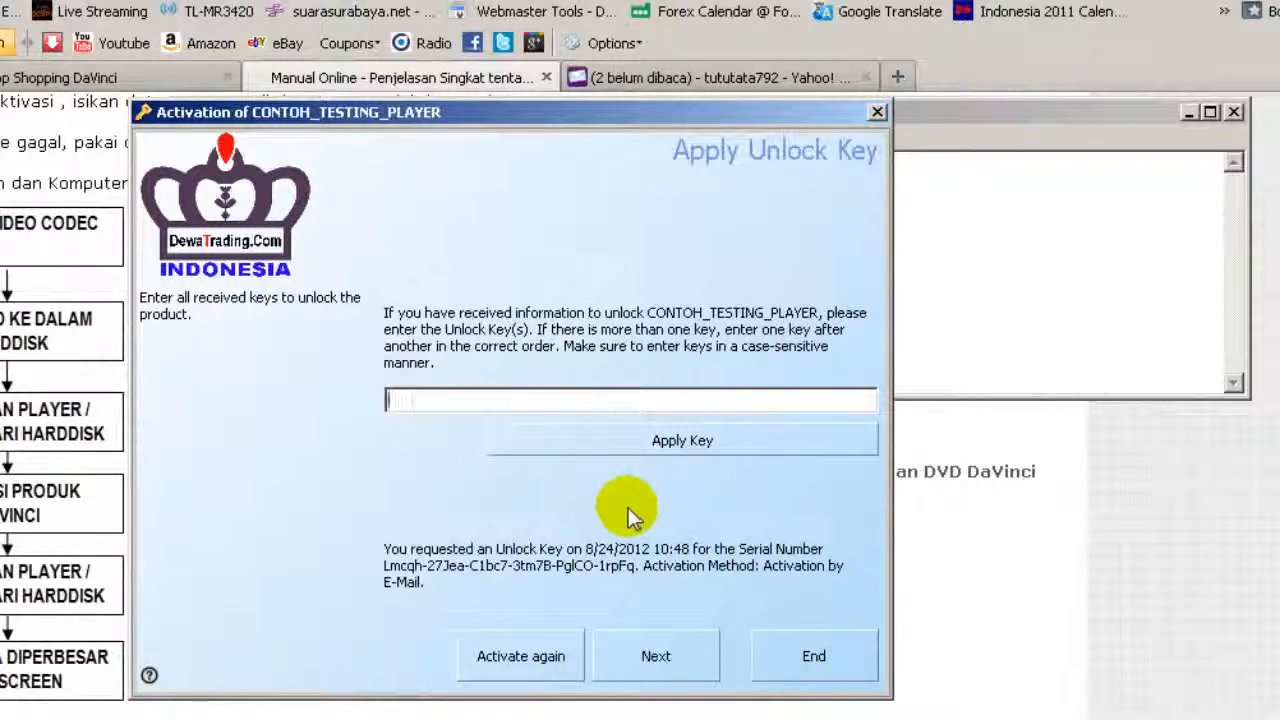
Step: Finish the activation and minimize the Notepad window holding the serial number
{"action": "left_click", "coordinate": [665, 657]}
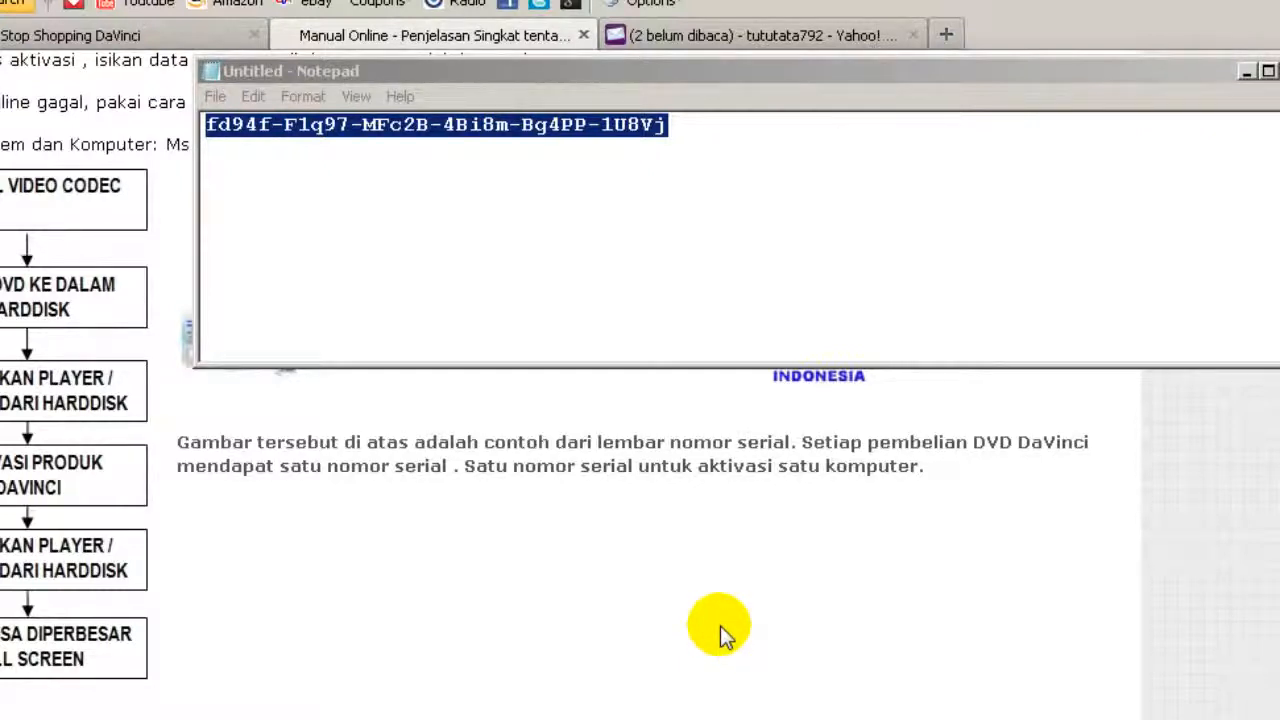
{"action": "left_click", "coordinate": [722, 628]}
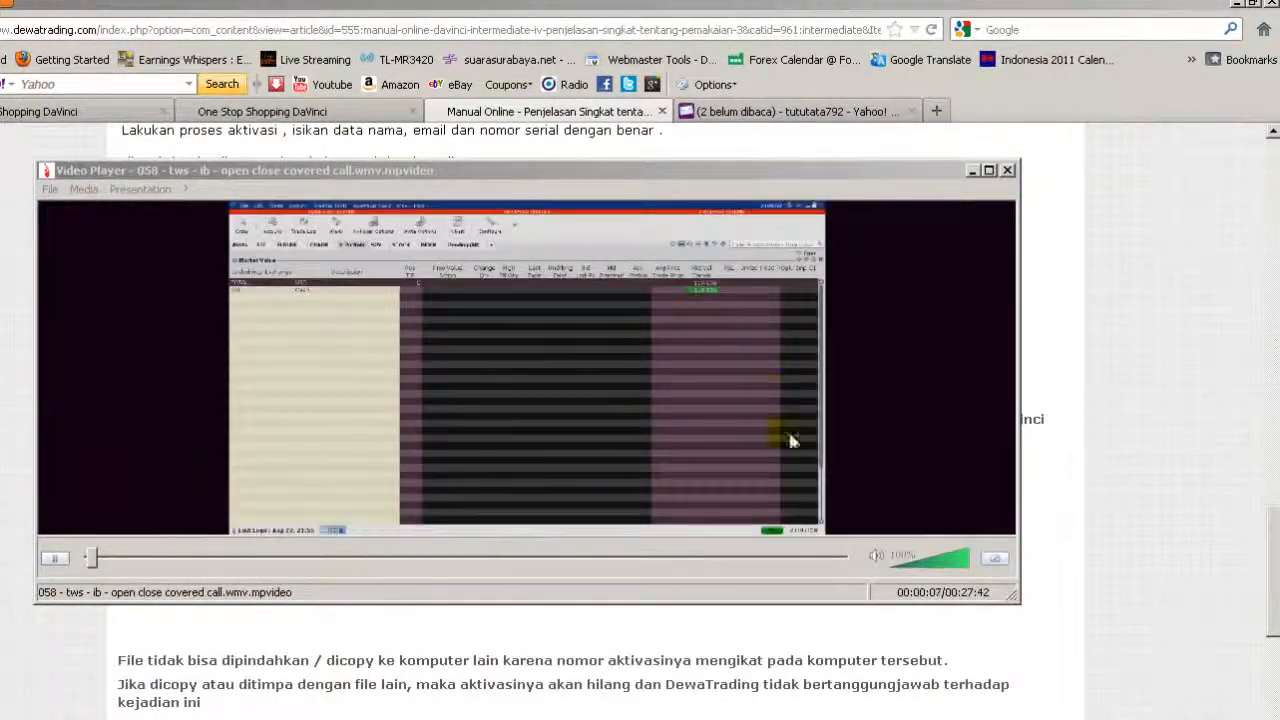
Step: Lower the tutorial video's volume and pause its playback
{"action": "left_click", "coordinate": [787, 572]}
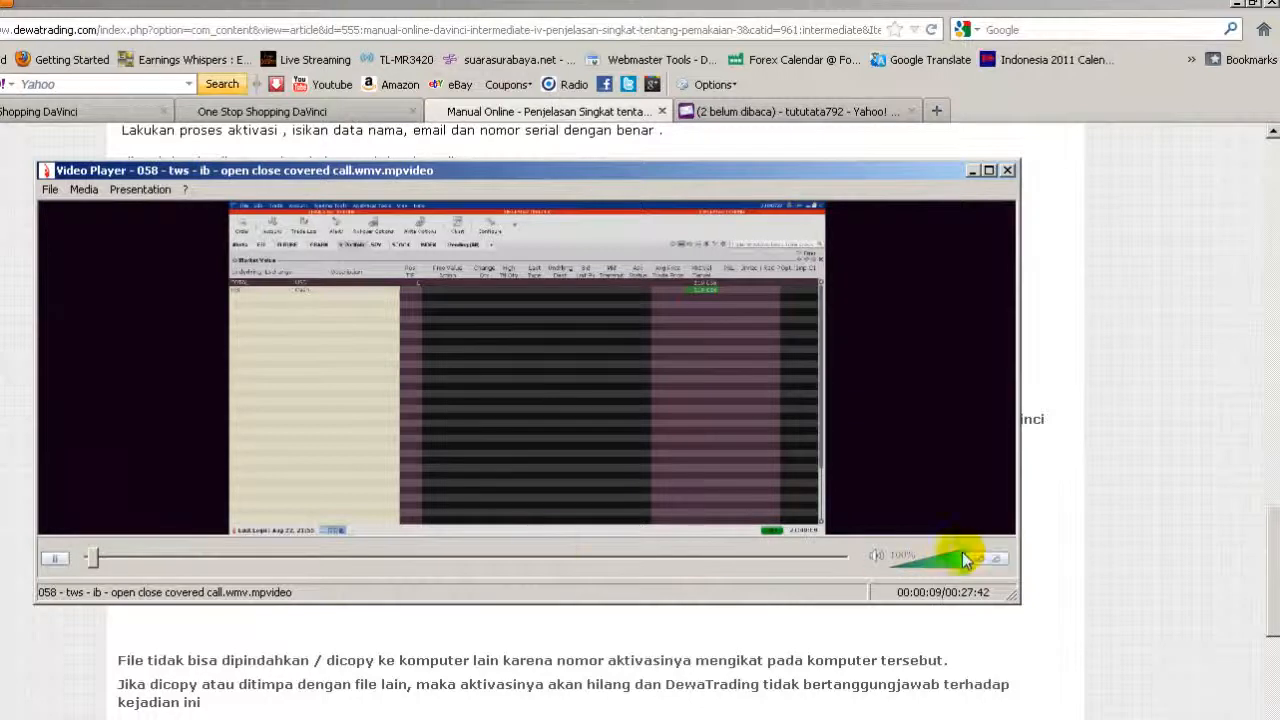
{"action": "left_click_drag", "start_coordinate": [965, 560], "coordinate": [903, 566]}
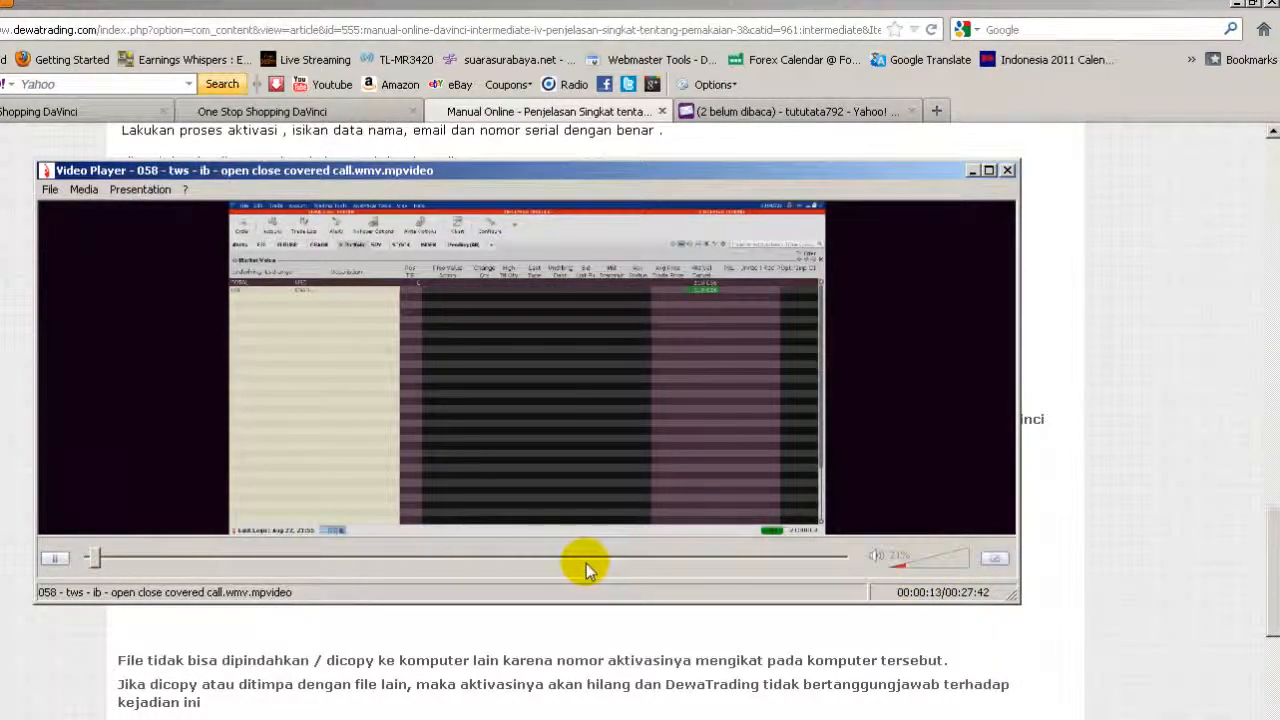
{"action": "left_click", "coordinate": [60, 563]}
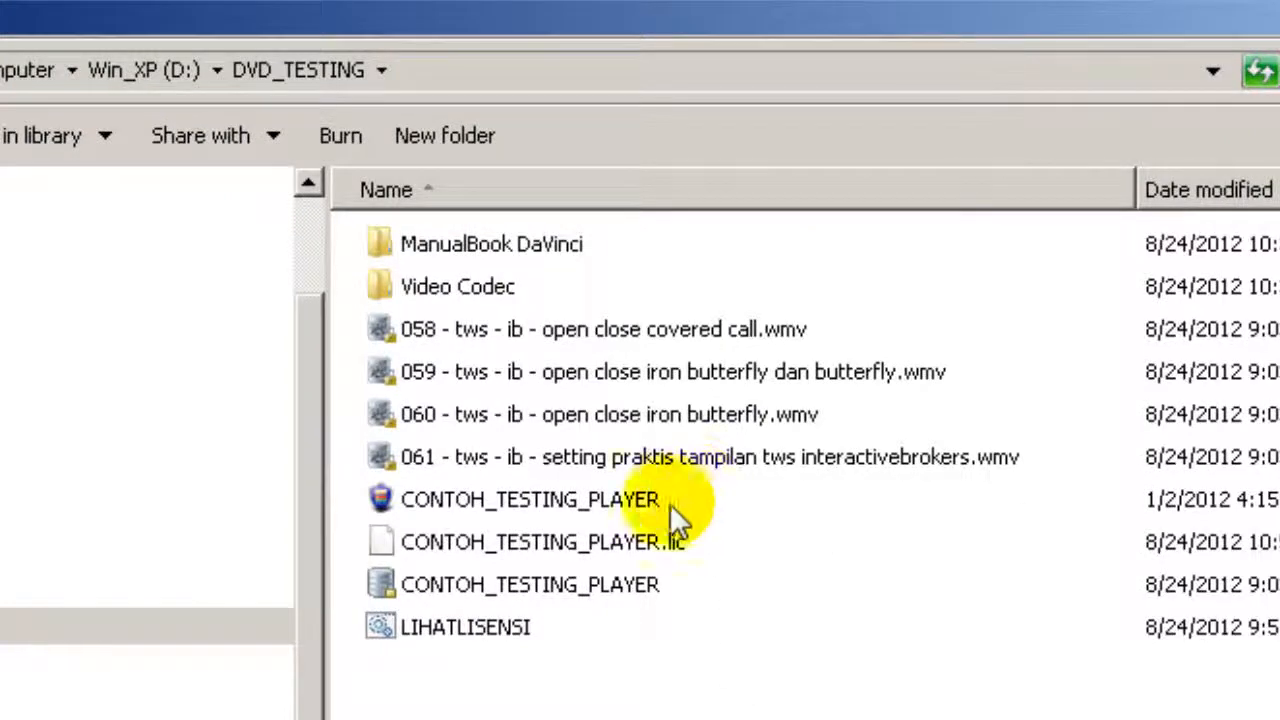
Step: Relaunch CONTOH_TESTING_PLAYER and proceed with 'I have a Serial Number' and Online Activation
{"action": "double_click", "coordinate": [648, 497]}
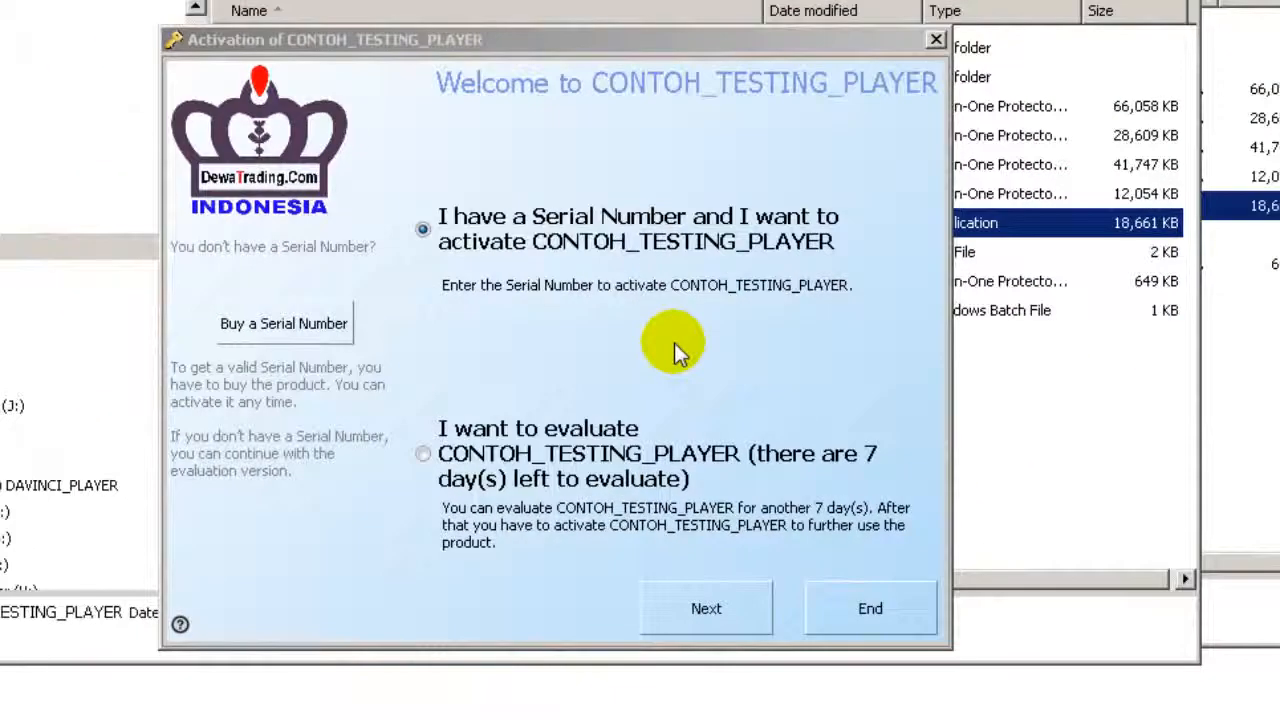
{"action": "left_click", "coordinate": [811, 698]}
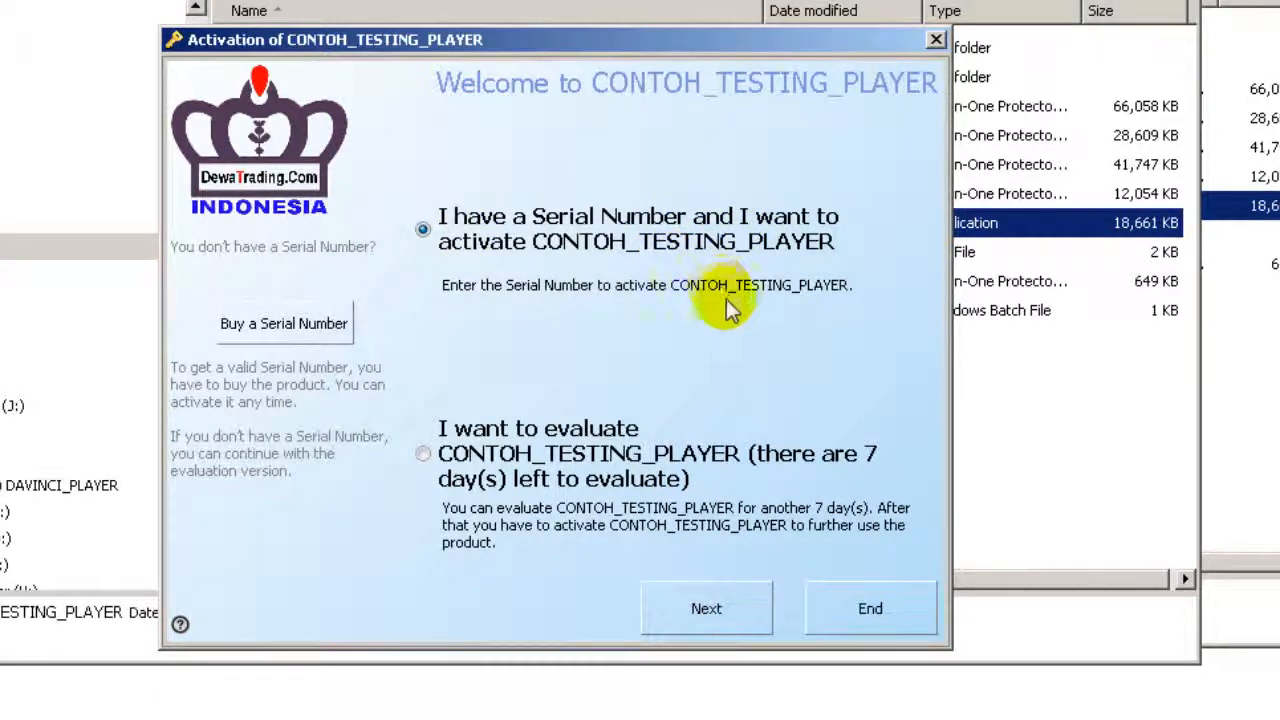
{"action": "left_click", "coordinate": [733, 611]}
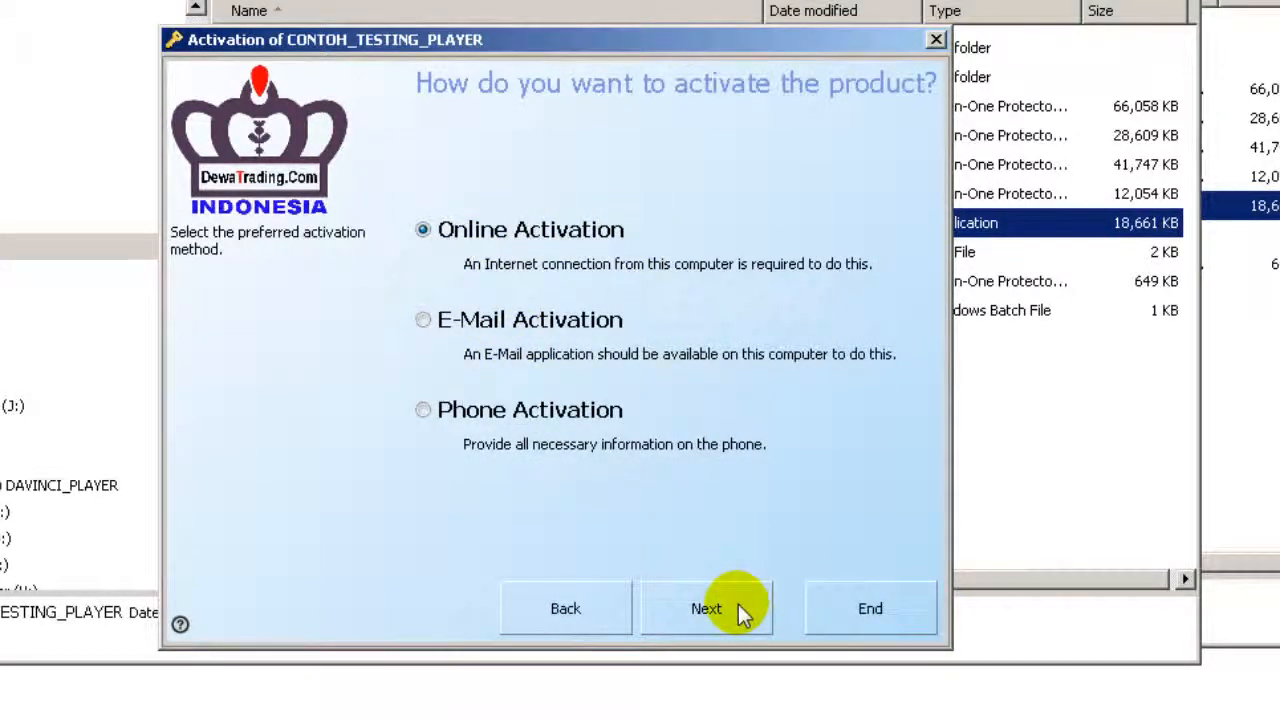
{"action": "left_click", "coordinate": [738, 604]}
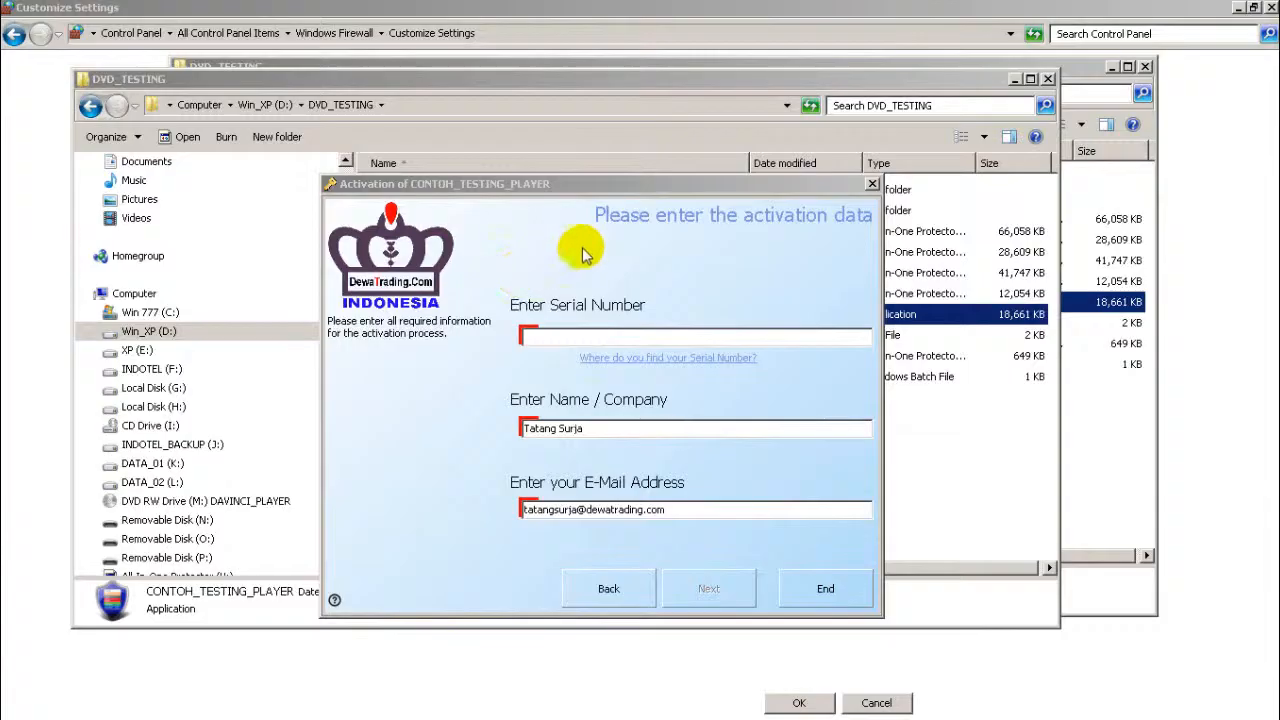
Step: Paste the serial number into the Serial Number field and submit the activation data
{"action": "right_click", "coordinate": [624, 340]}
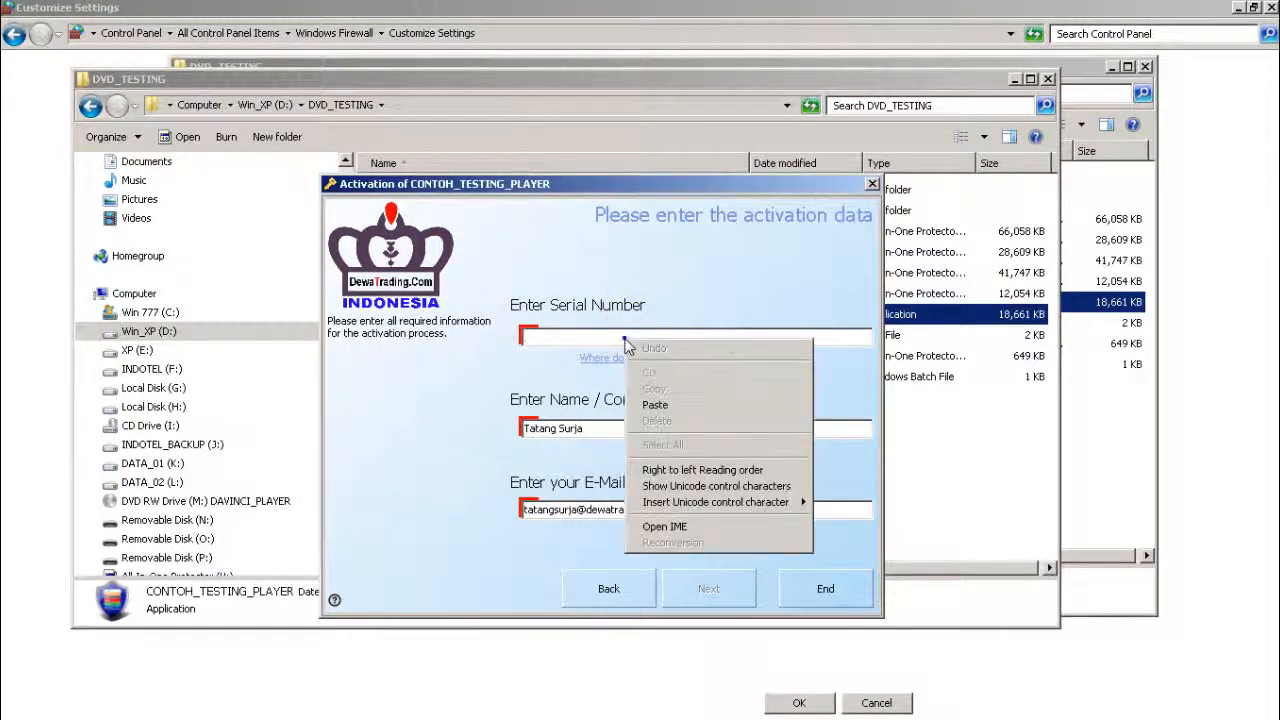
{"action": "left_click", "coordinate": [656, 404]}
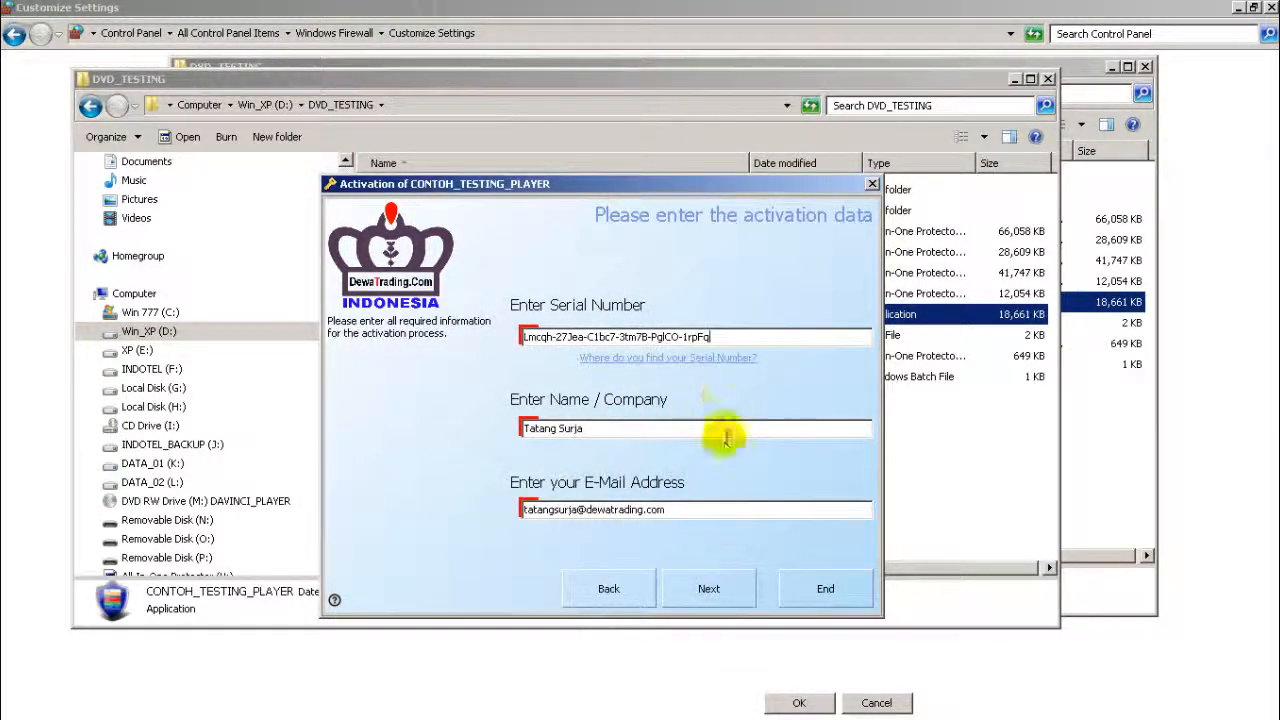
{"action": "left_click", "coordinate": [710, 589]}
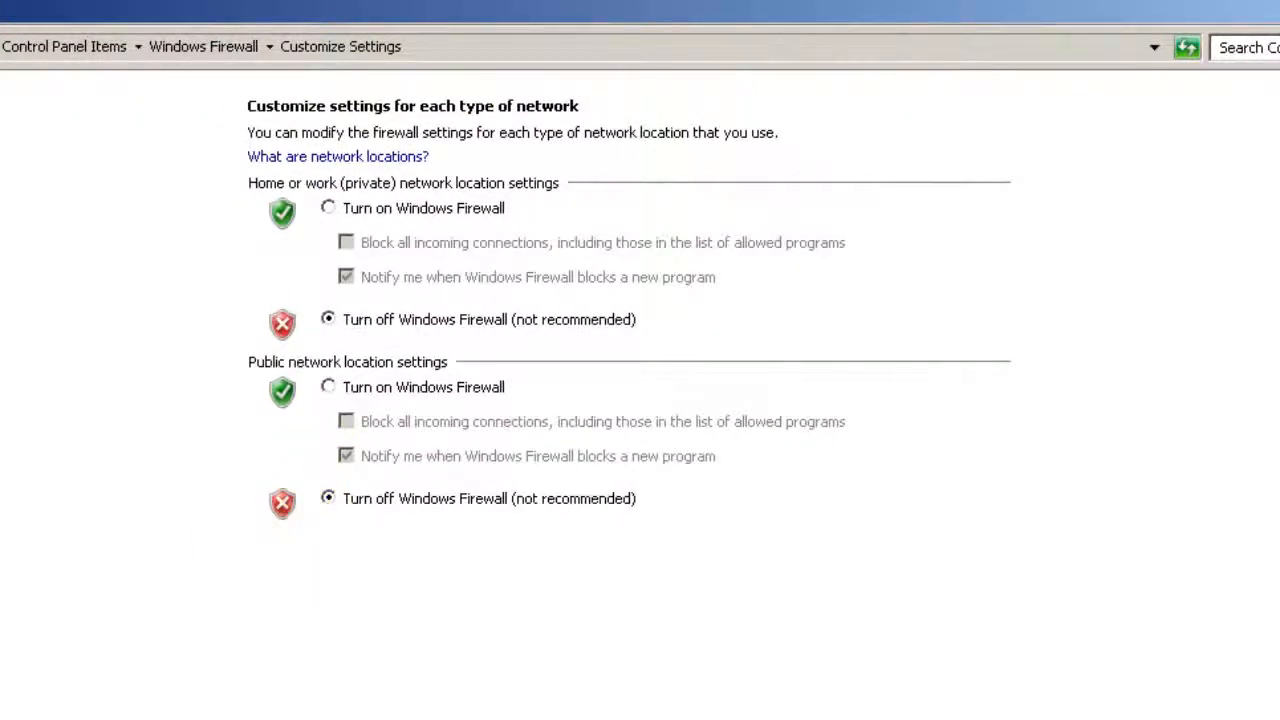
Step: Run the online activation and close the wizard from the Activation completed page
{"action": "key", "text": "alt+Tab"}
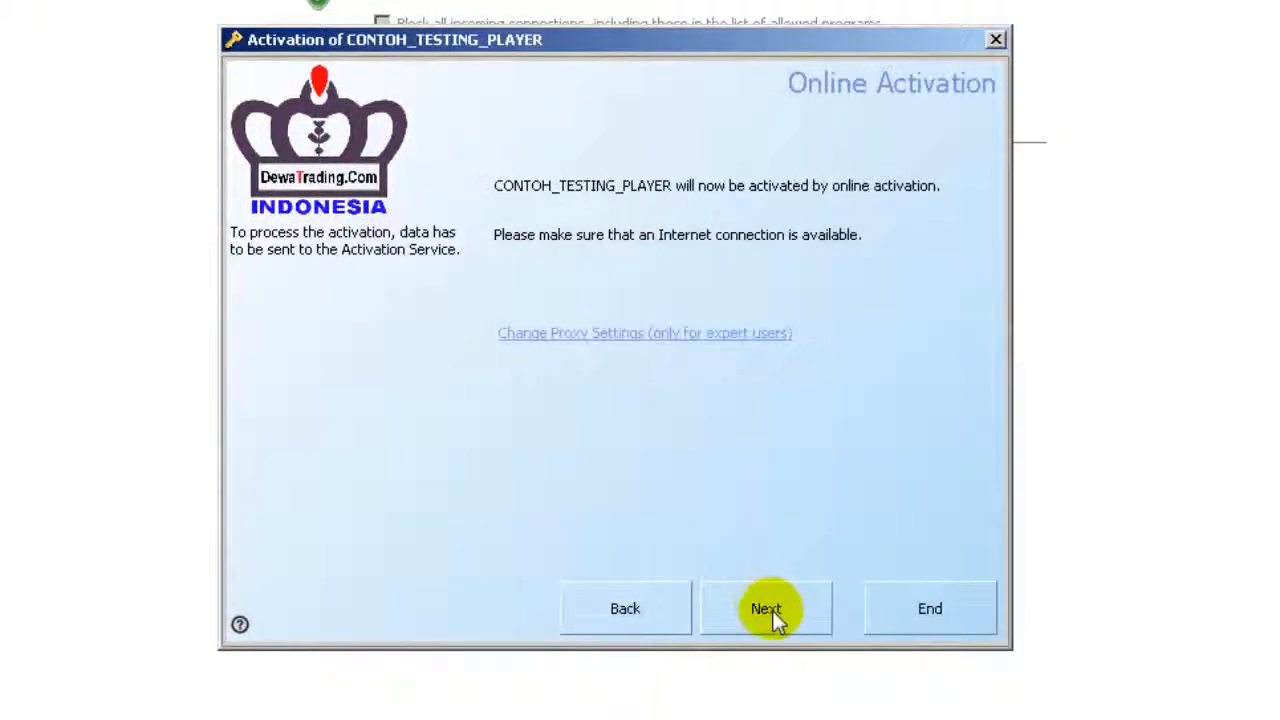
{"action": "left_click", "coordinate": [768, 622]}
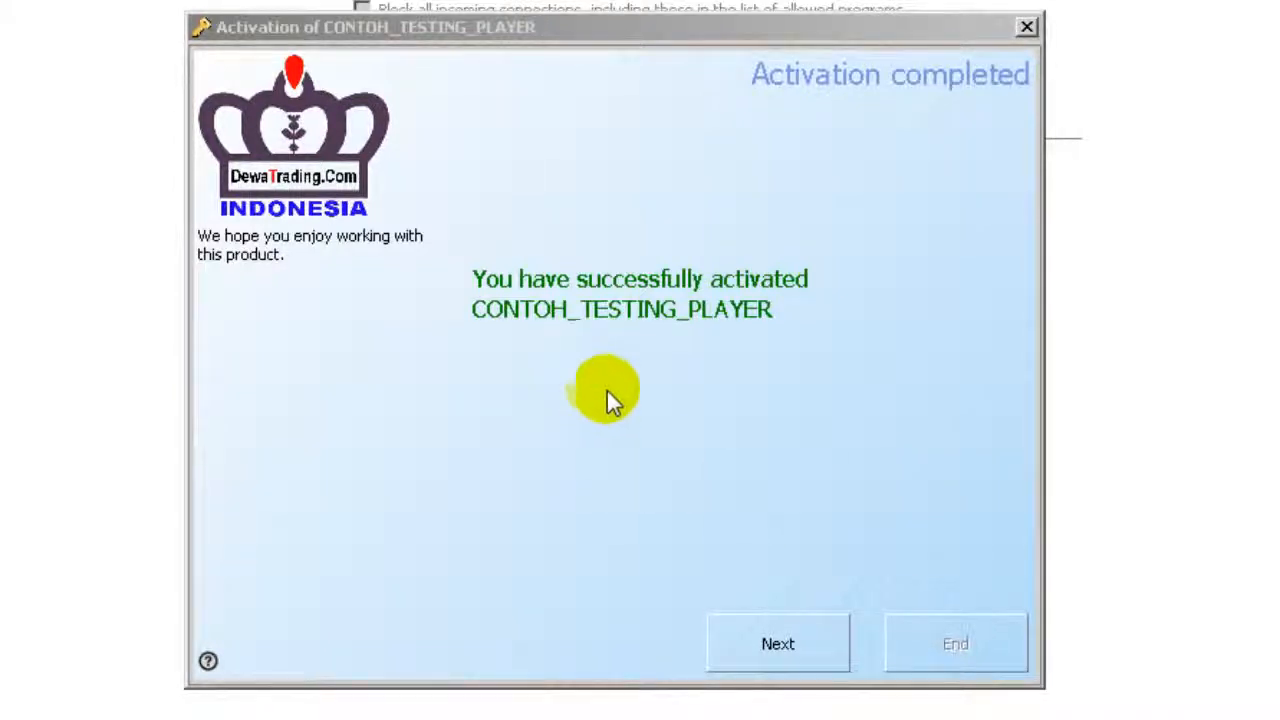
{"action": "left_click", "coordinate": [808, 649]}
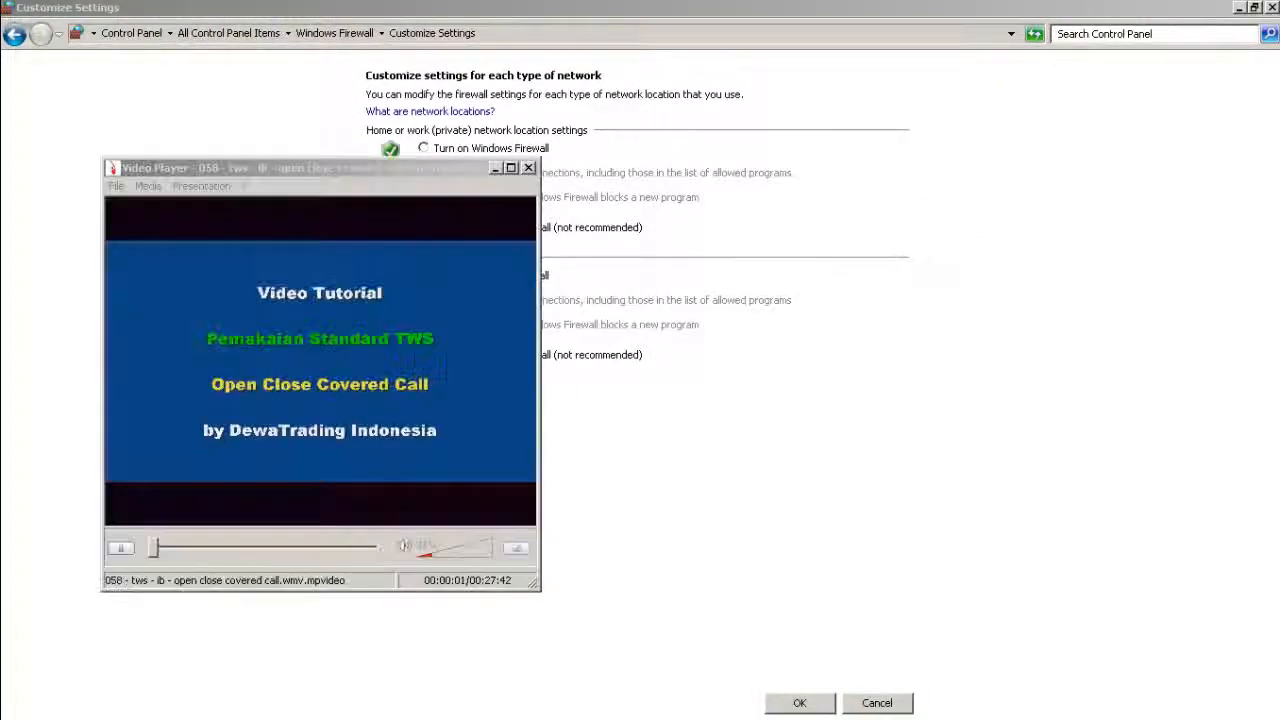
Step: Bring the DaVinci Video Player window showing the tutorial to the front
{"action": "left_click", "coordinate": [462, 170]}
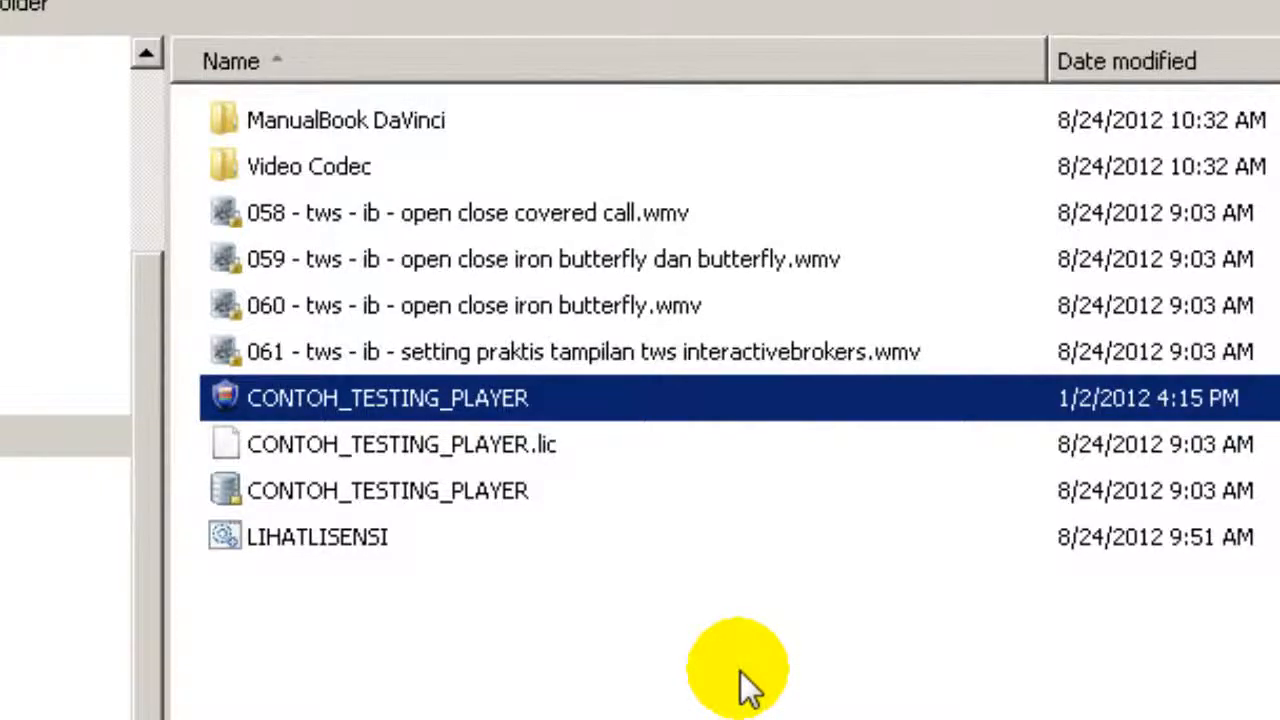
Step: Clear the file selection and relaunch CONTOH_TESTING_PLAYER from the folder
{"action": "left_click", "coordinate": [740, 672]}
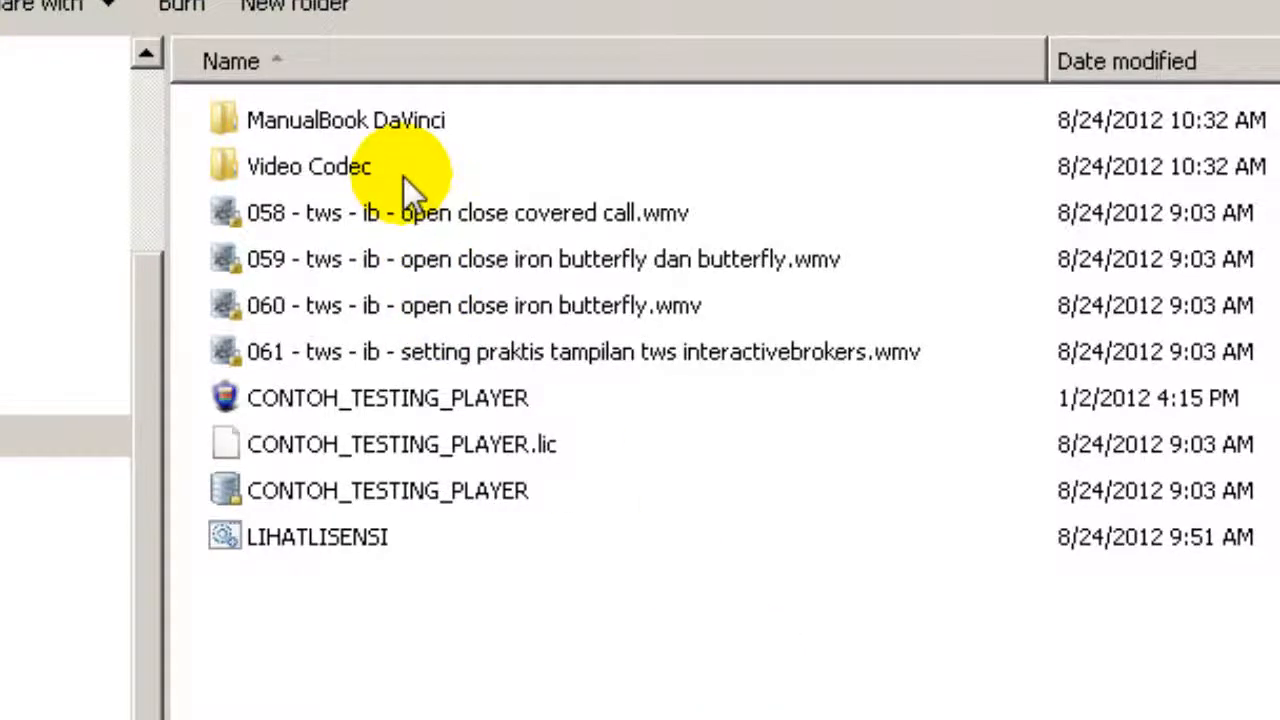
{"action": "double_click", "coordinate": [517, 395]}
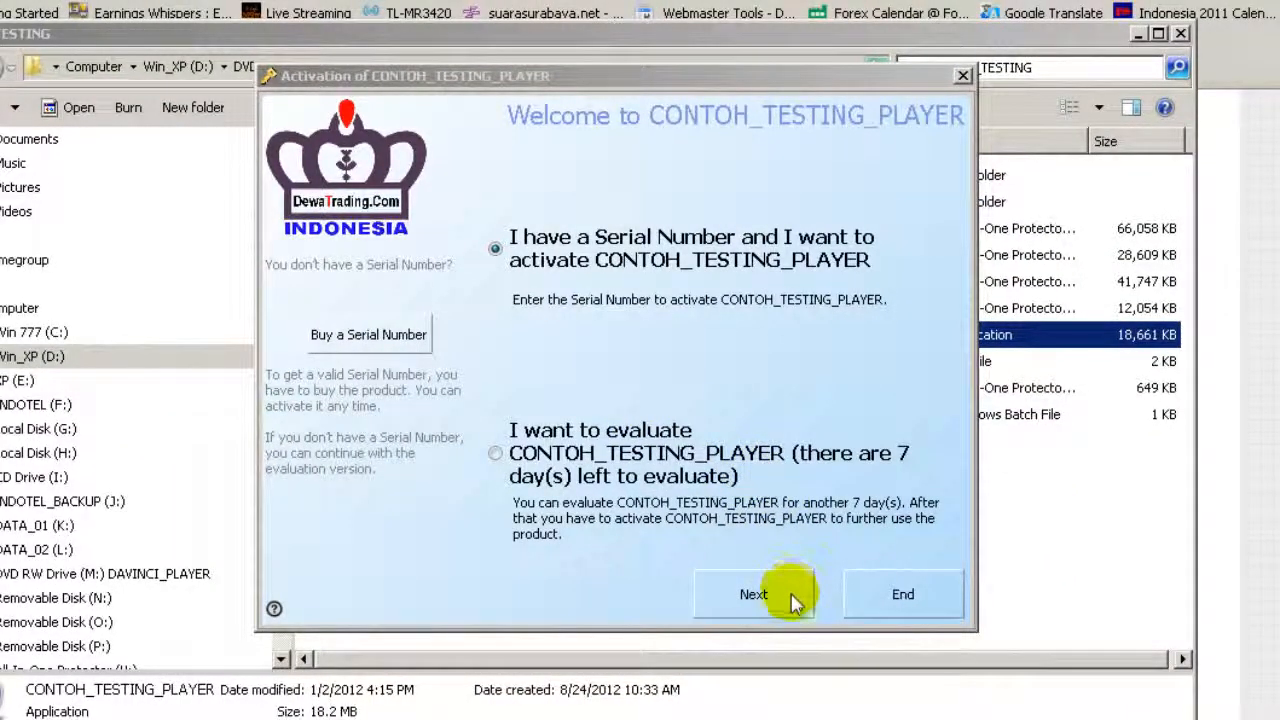
Step: Choose Phone Activation as the activation method in the wizard
{"action": "left_click", "coordinate": [754, 594]}
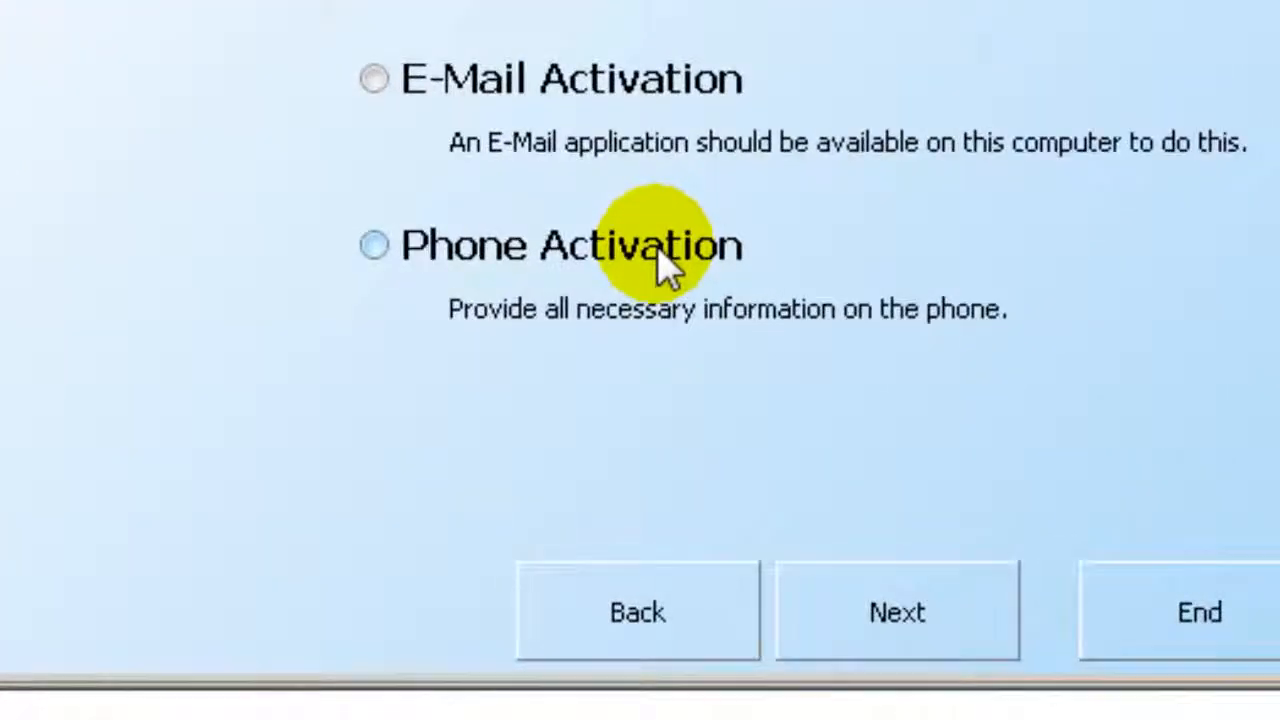
{"action": "left_click", "coordinate": [664, 262]}
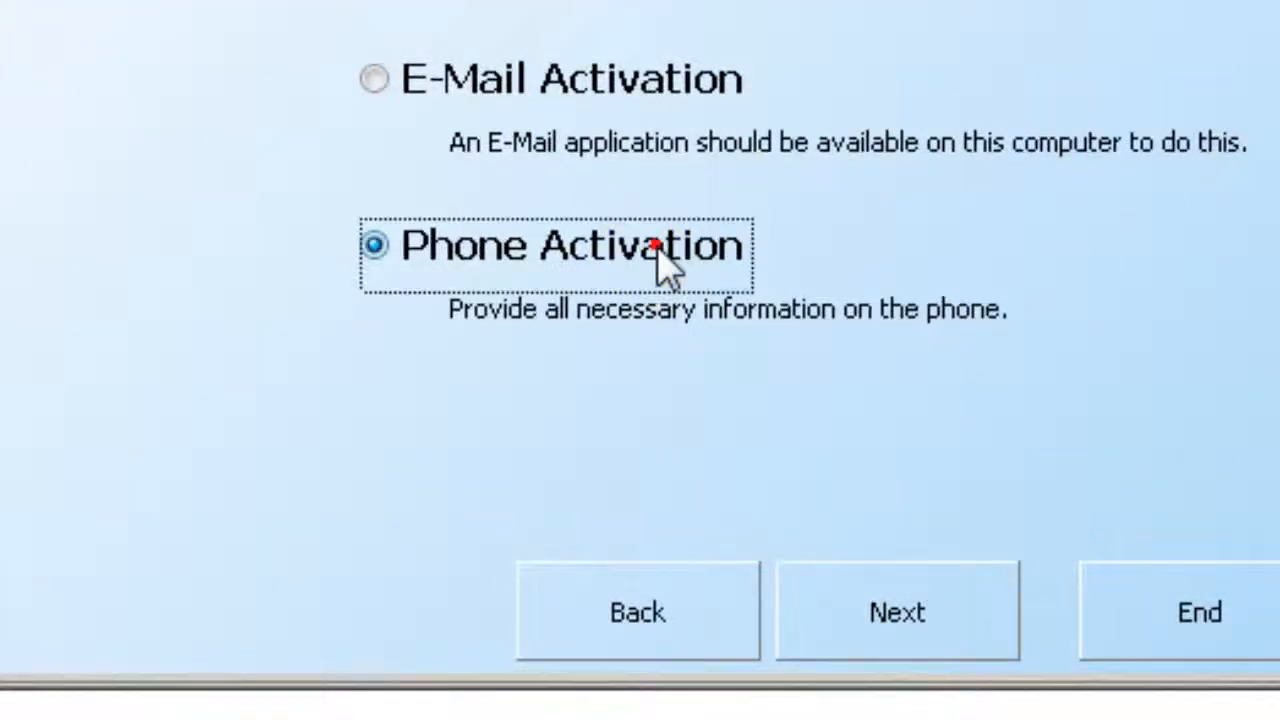
{"action": "left_click", "coordinate": [955, 628]}
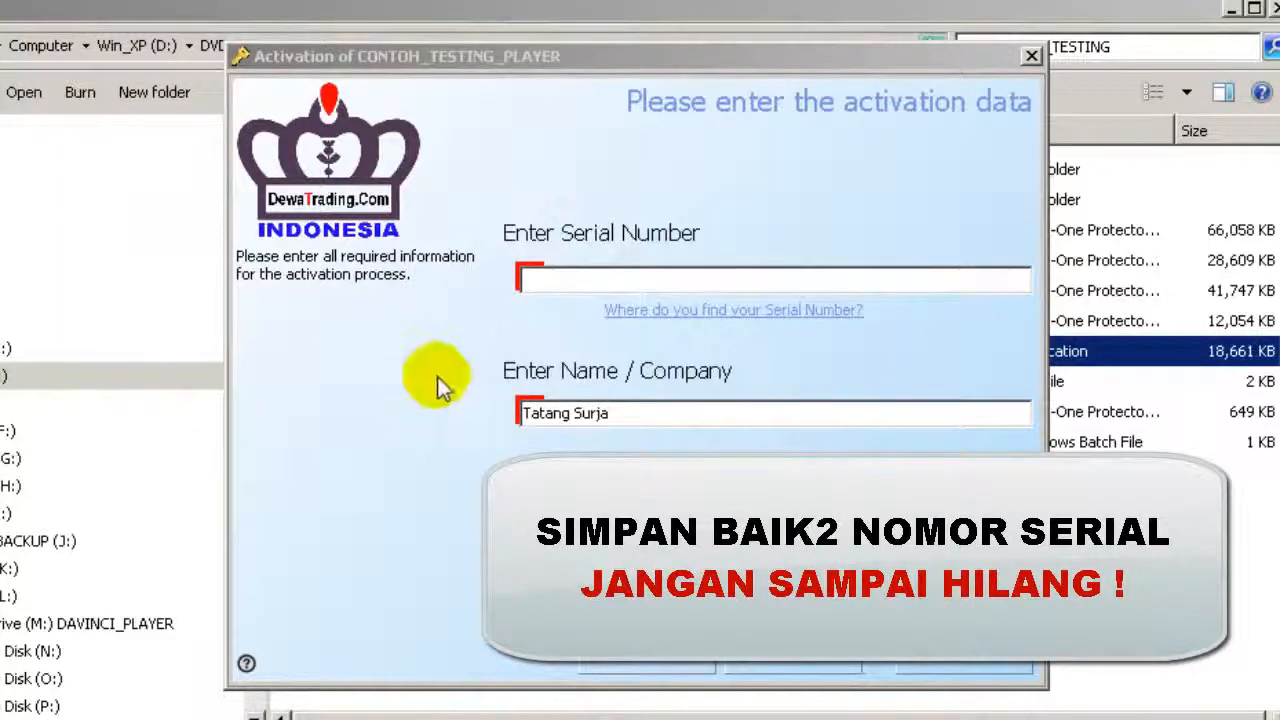
Step: Paste the serial number into the Serial Number field and submit it
{"action": "left_click", "coordinate": [586, 280]}
{"action": "right_click", "coordinate": [590, 283]}
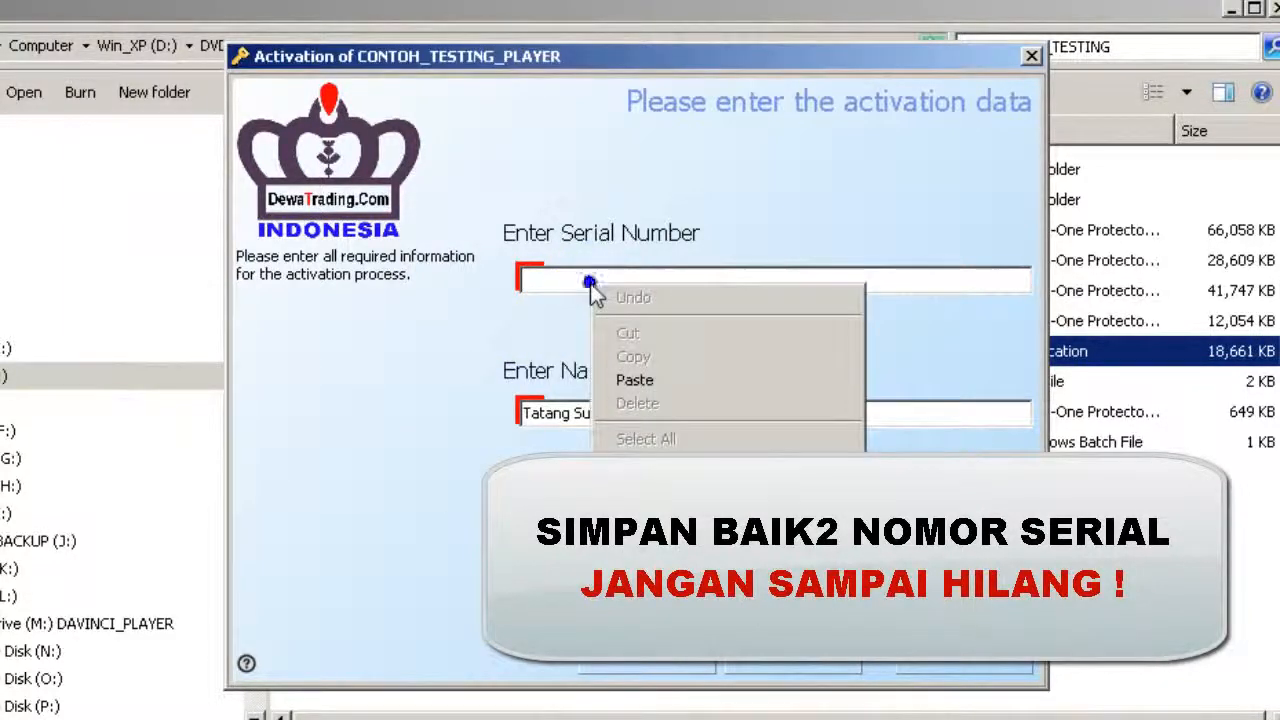
{"action": "left_click", "coordinate": [640, 378]}
{"action": "left_click", "coordinate": [831, 648]}
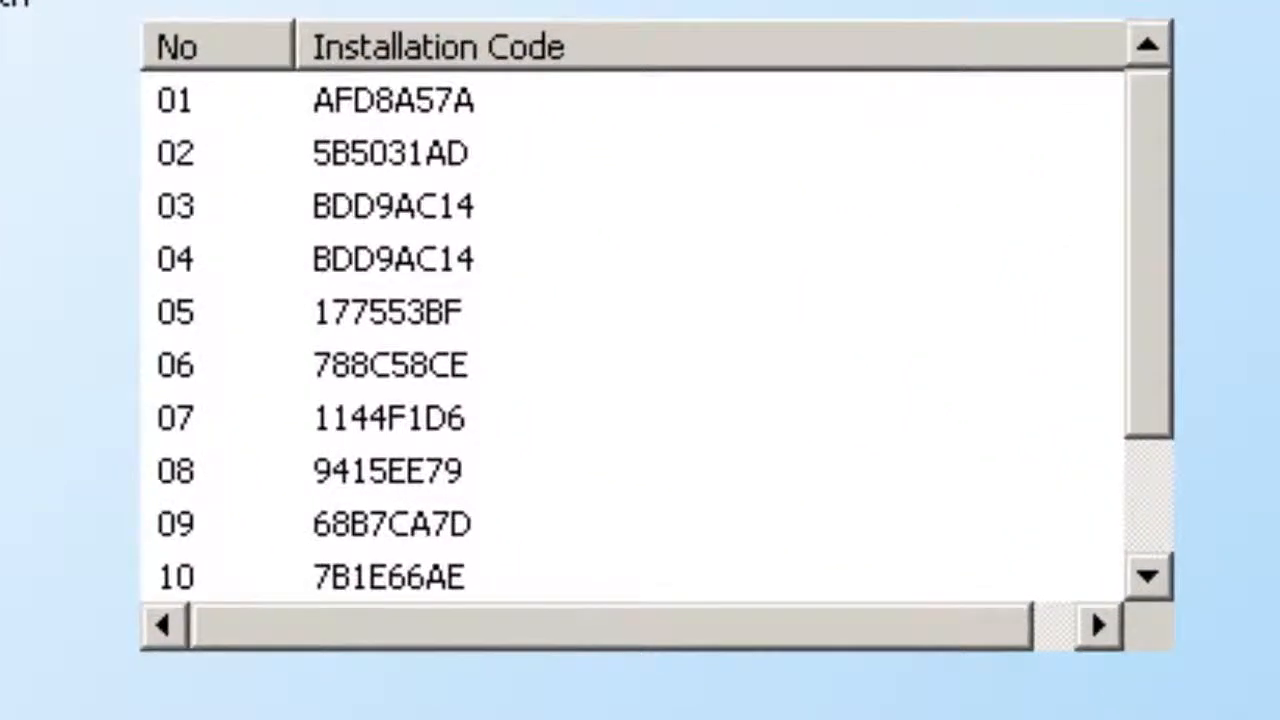
Step: Review the installation codes, then advance to the Apply Unlock Key page
{"action": "left_click_drag", "start_coordinate": [1168, 210], "coordinate": [1152, 143]}
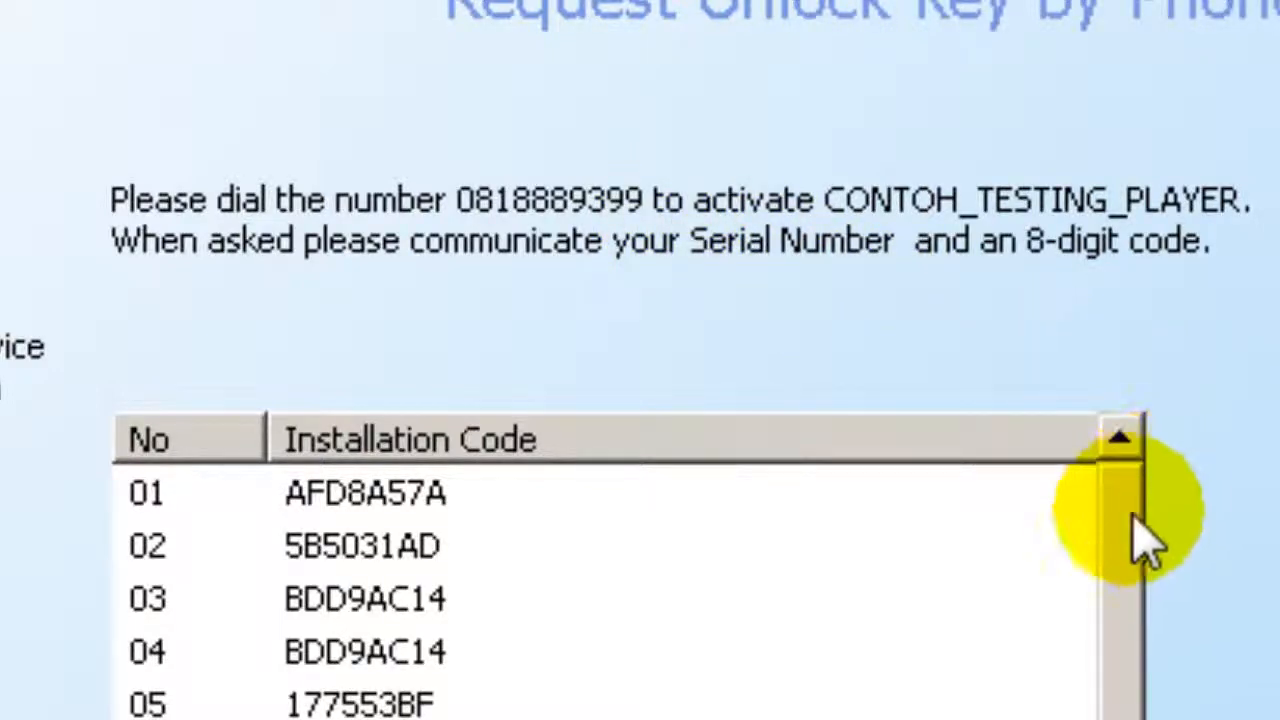
{"action": "mouse_move", "coordinate": [1127, 511]}
{"action": "left_mouse_down"}
{"action": "mouse_move", "coordinate": [1134, 596]}
{"action": "mouse_move", "coordinate": [1125, 486]}
{"action": "left_mouse_up"}
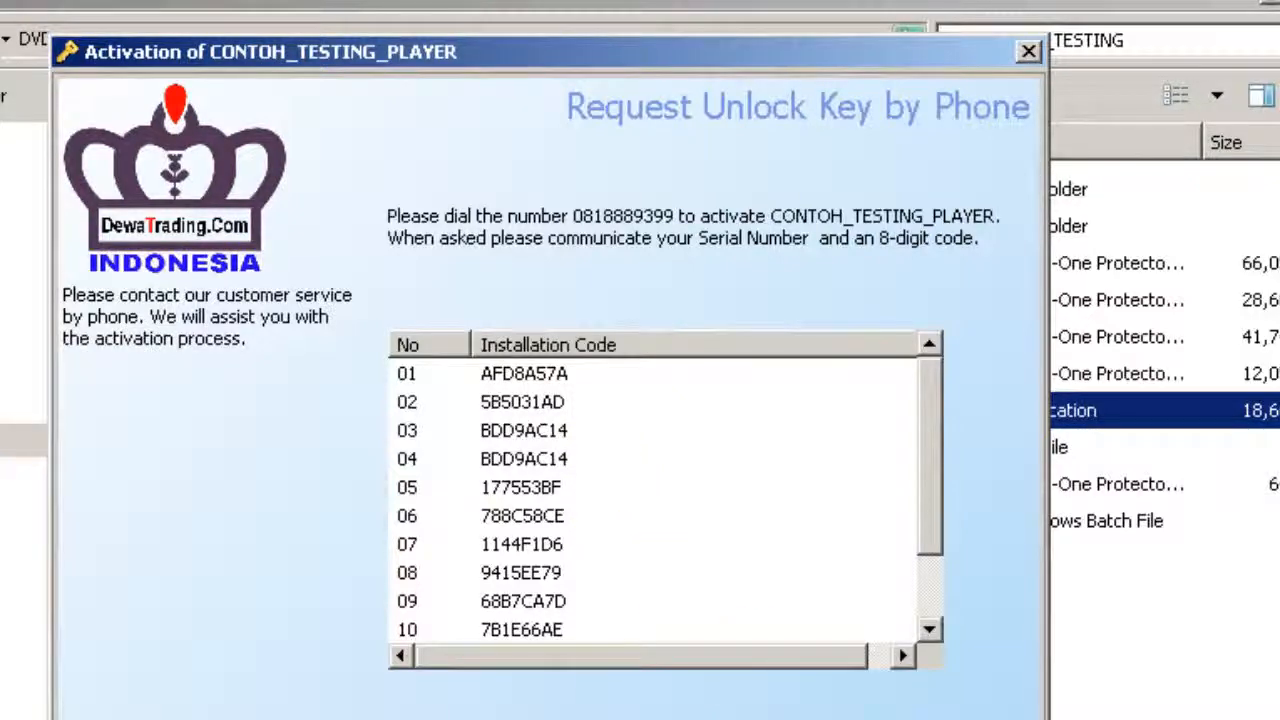
{"action": "left_click", "coordinate": [788, 699]}
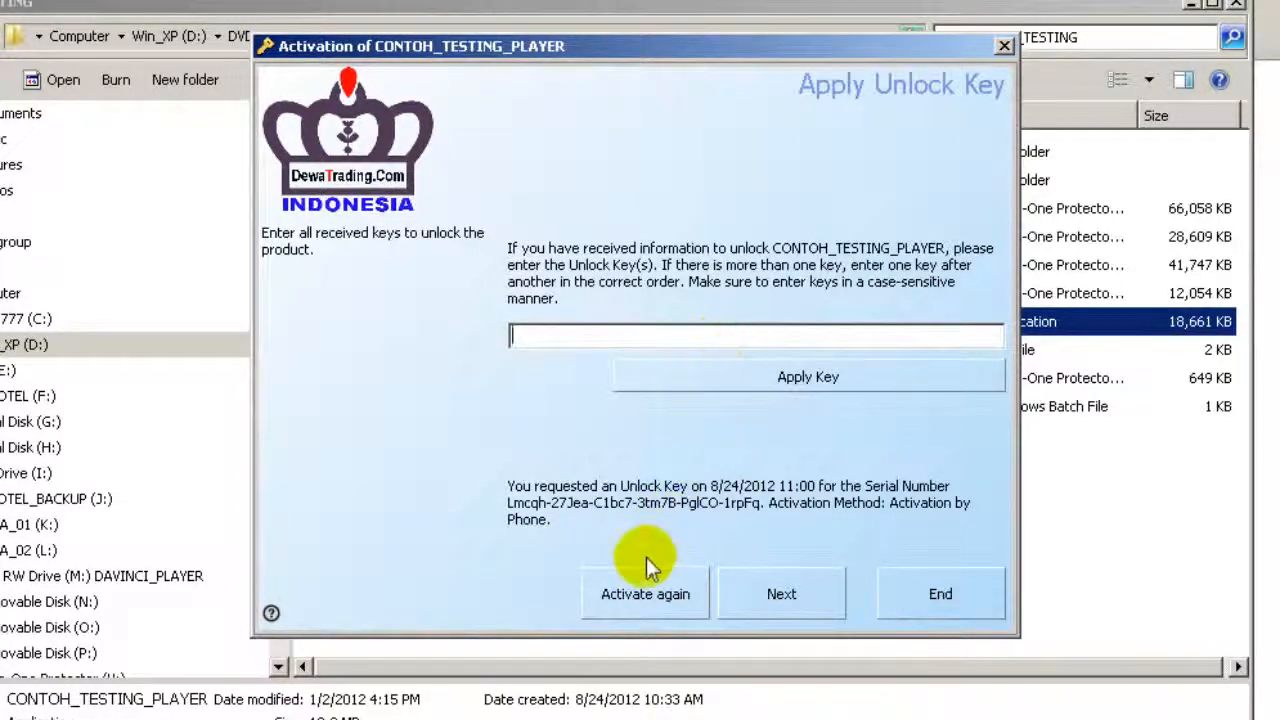
Step: Use 'Activate again' to go back to choosing Online, E-Mail or Phone activation
{"action": "left_click", "coordinate": [644, 592]}
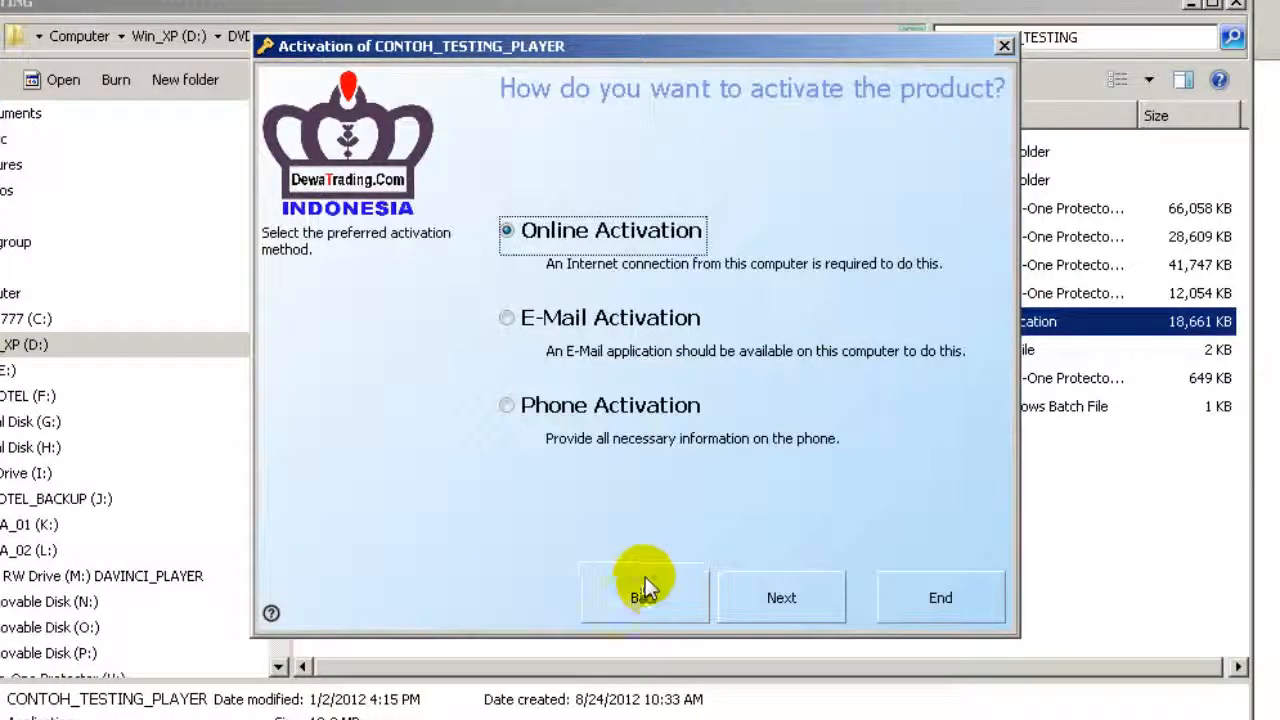